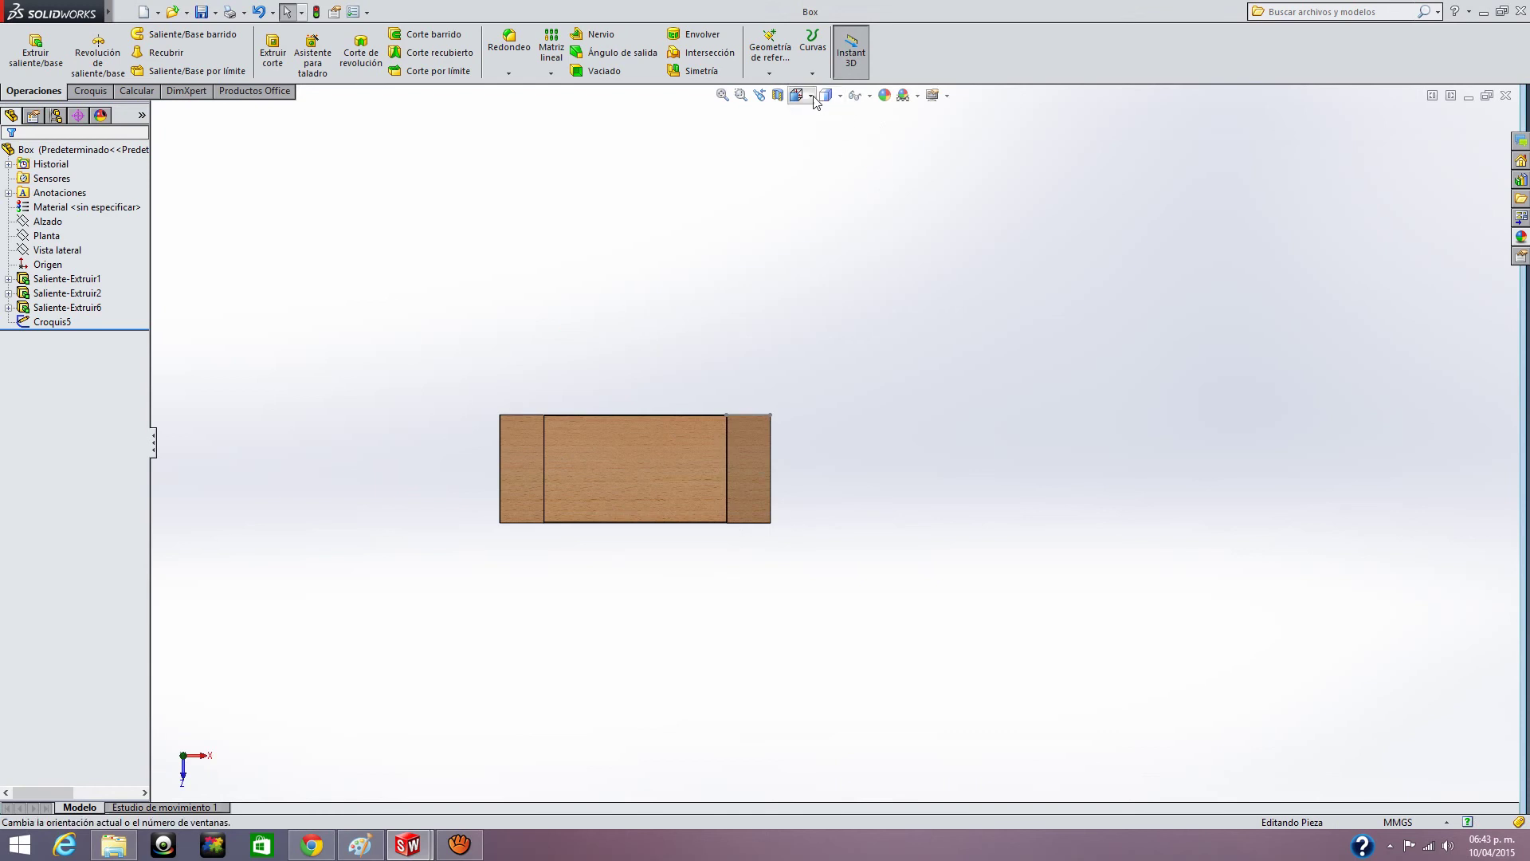
- Show the finished box model in four simultaneous views
left_click(814, 96)
left_click(857, 199)
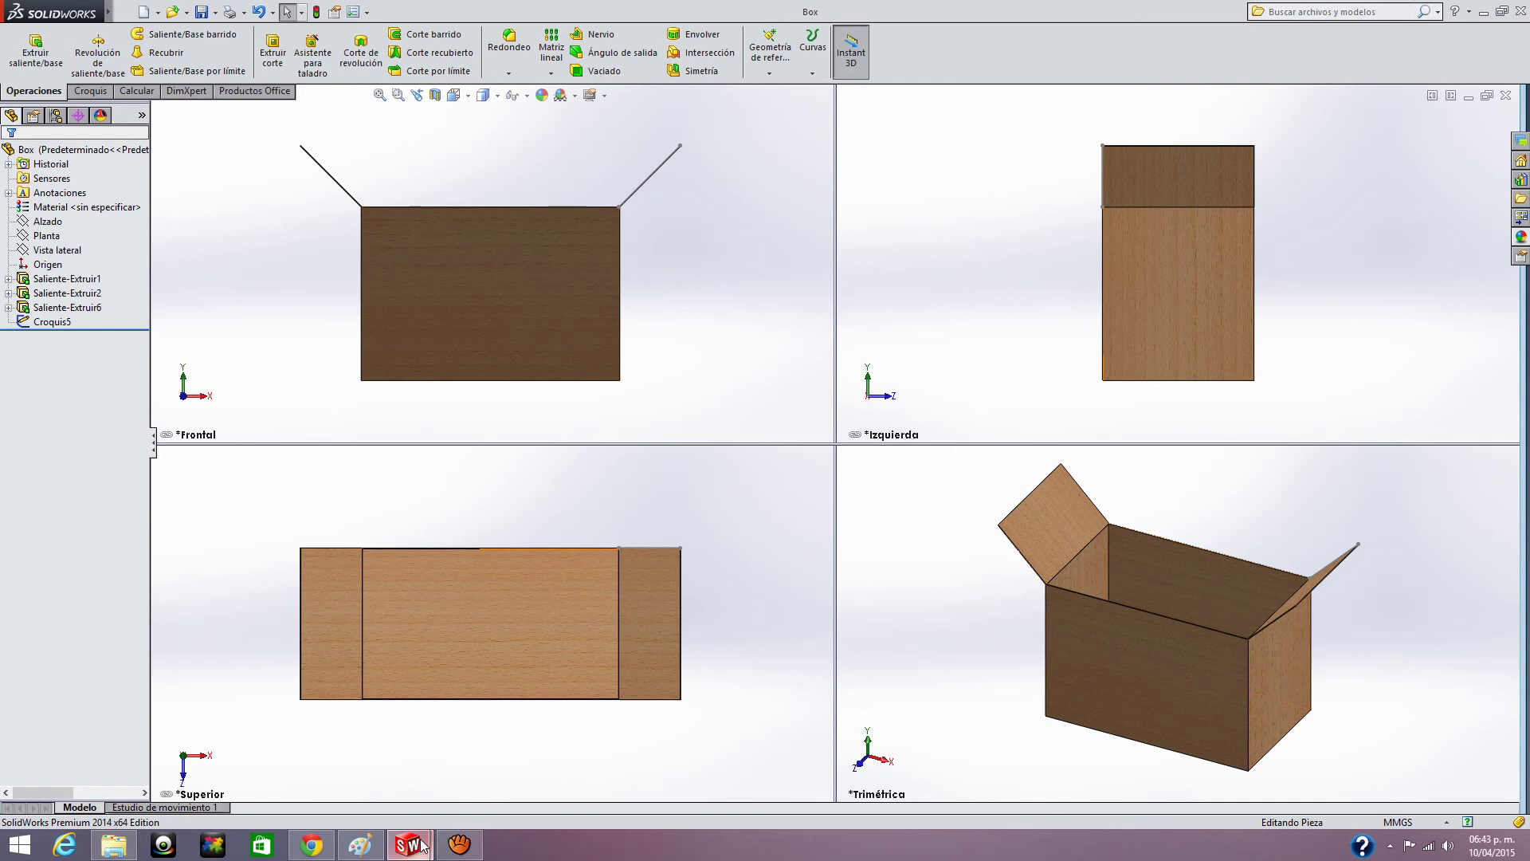
- Switch to the empty part Pieza2 and start a sketch on the Planta plane
mouse_move(425, 843)
left_click(523, 766)
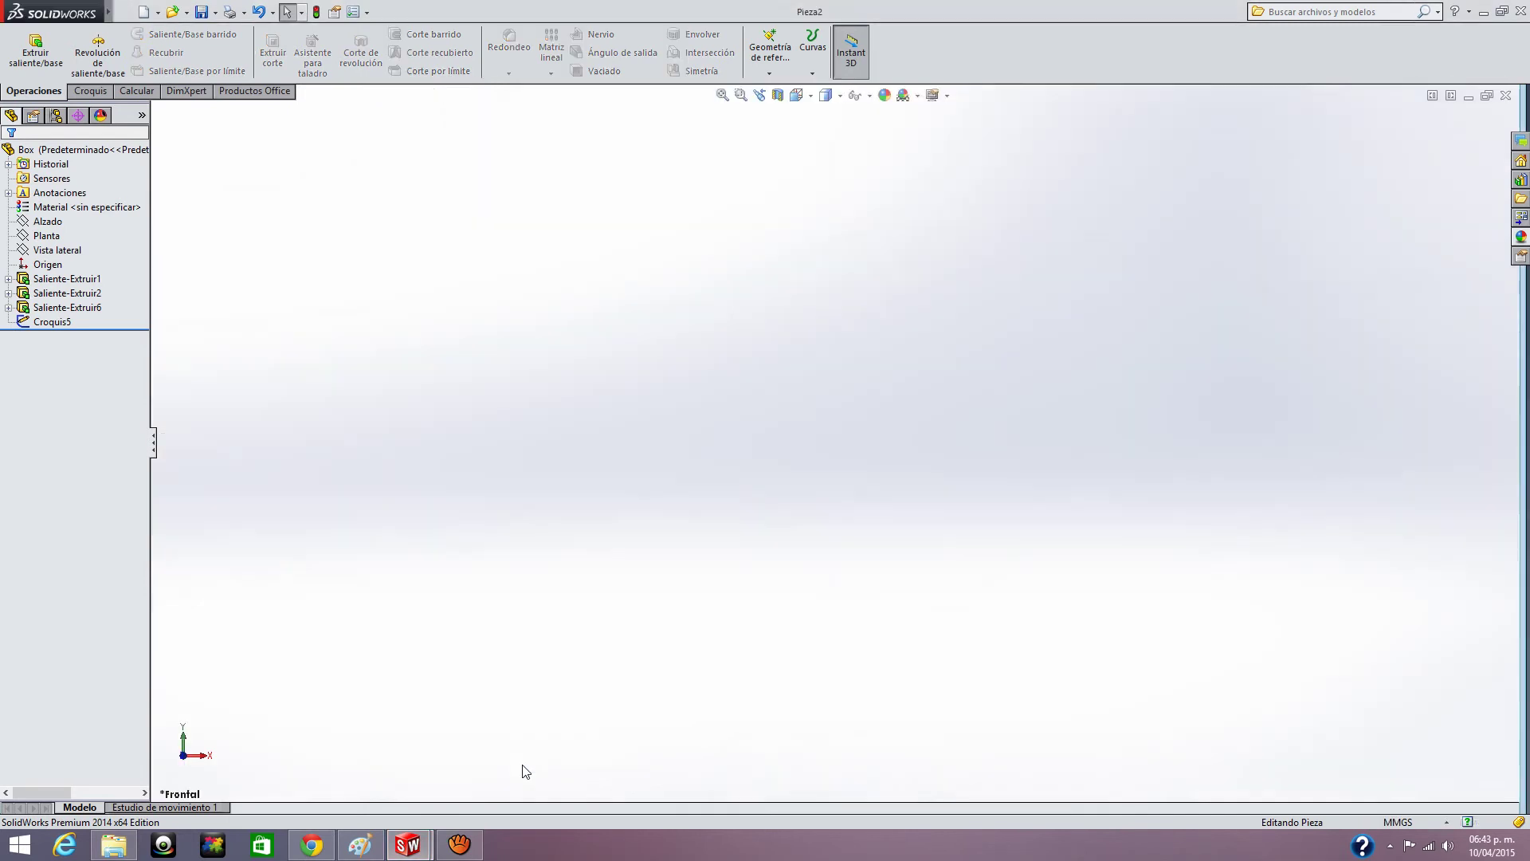
left_click(95, 93)
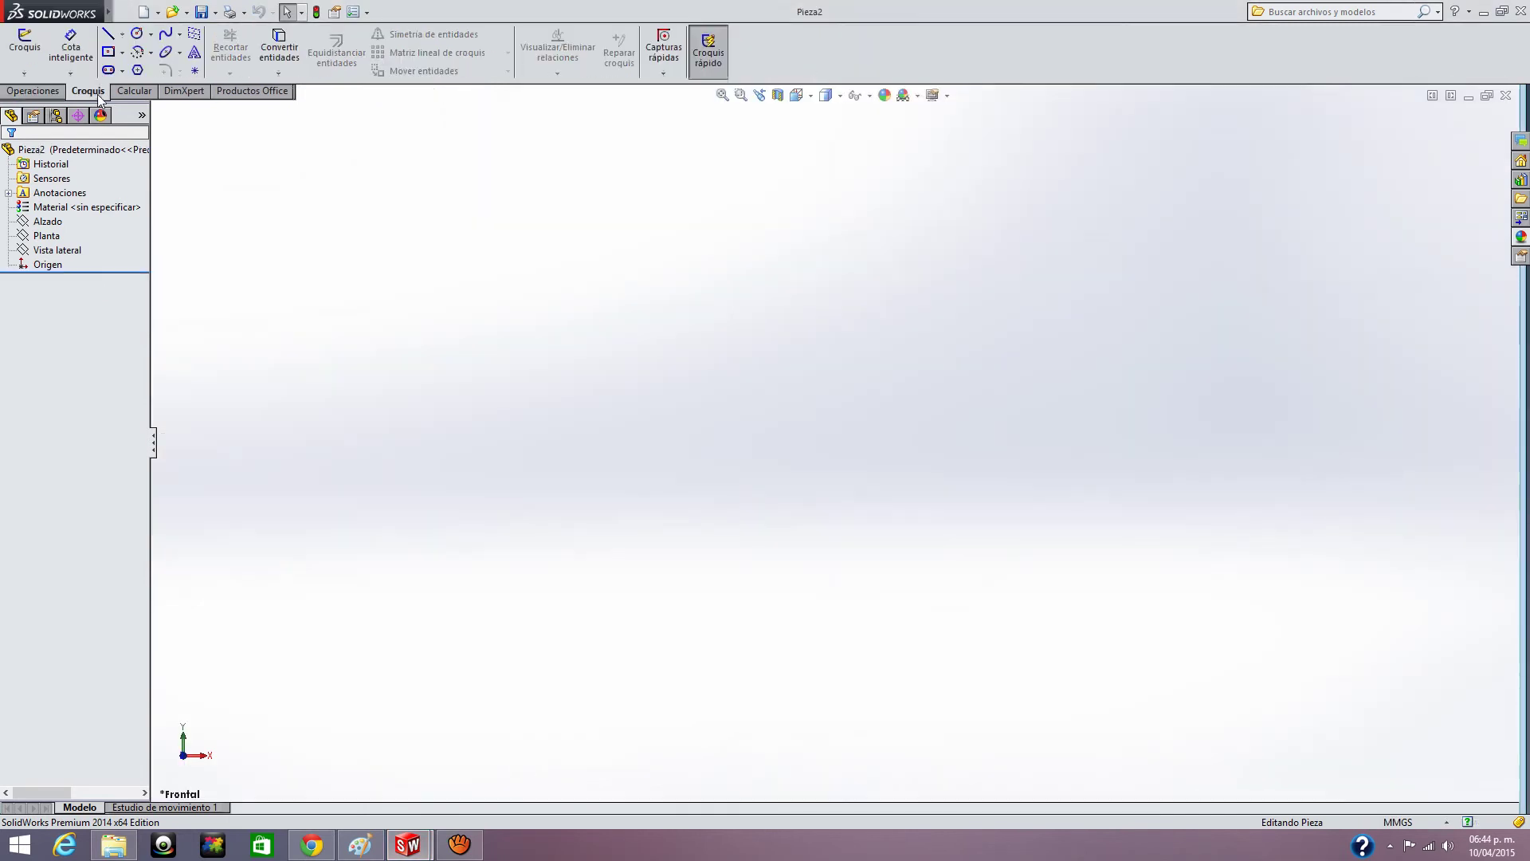
left_click(26, 48)
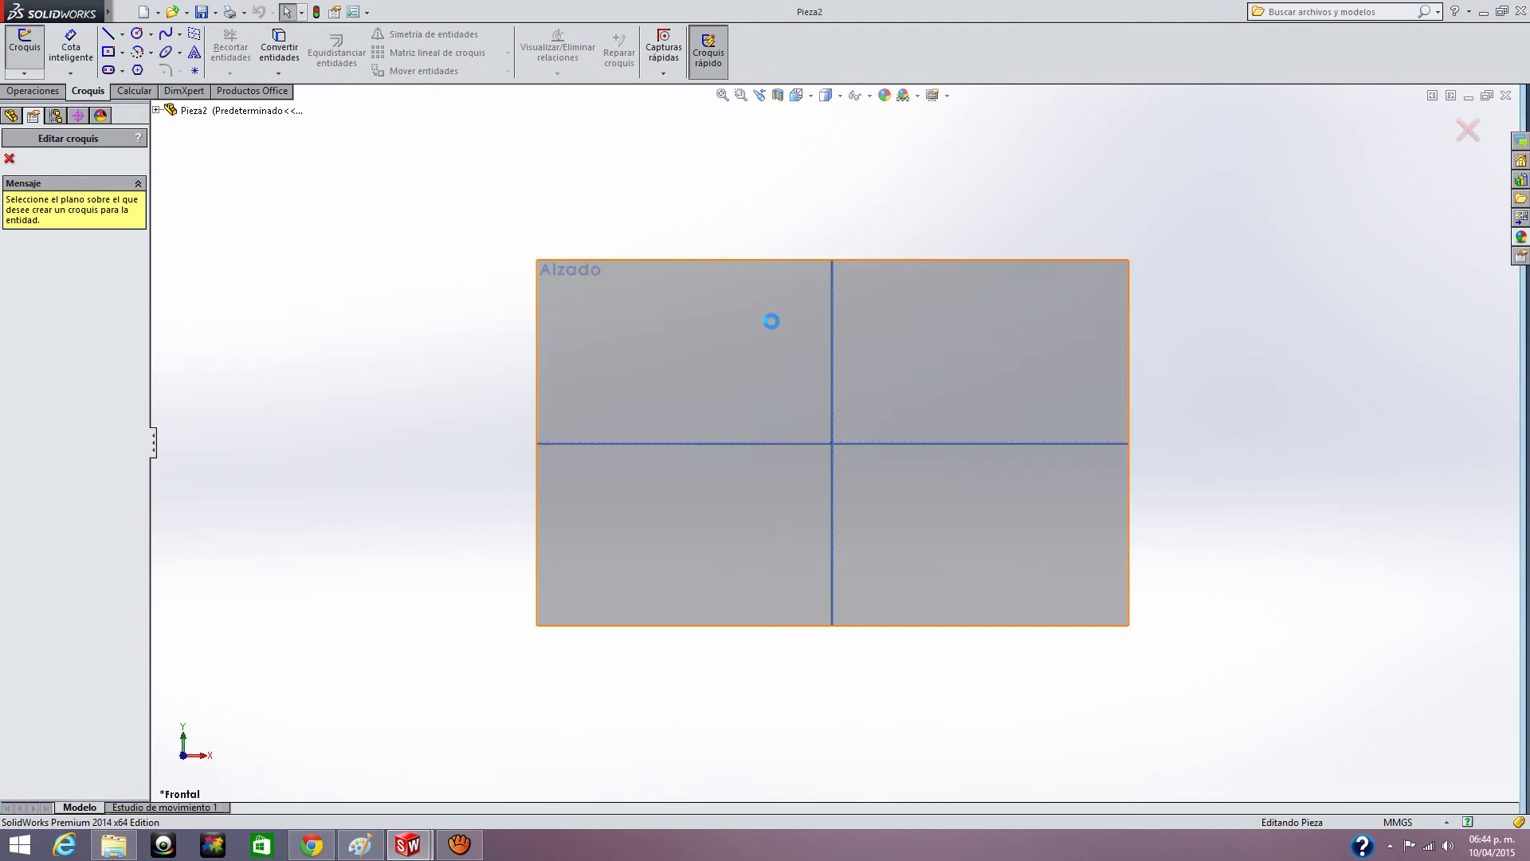
left_click(547, 424)
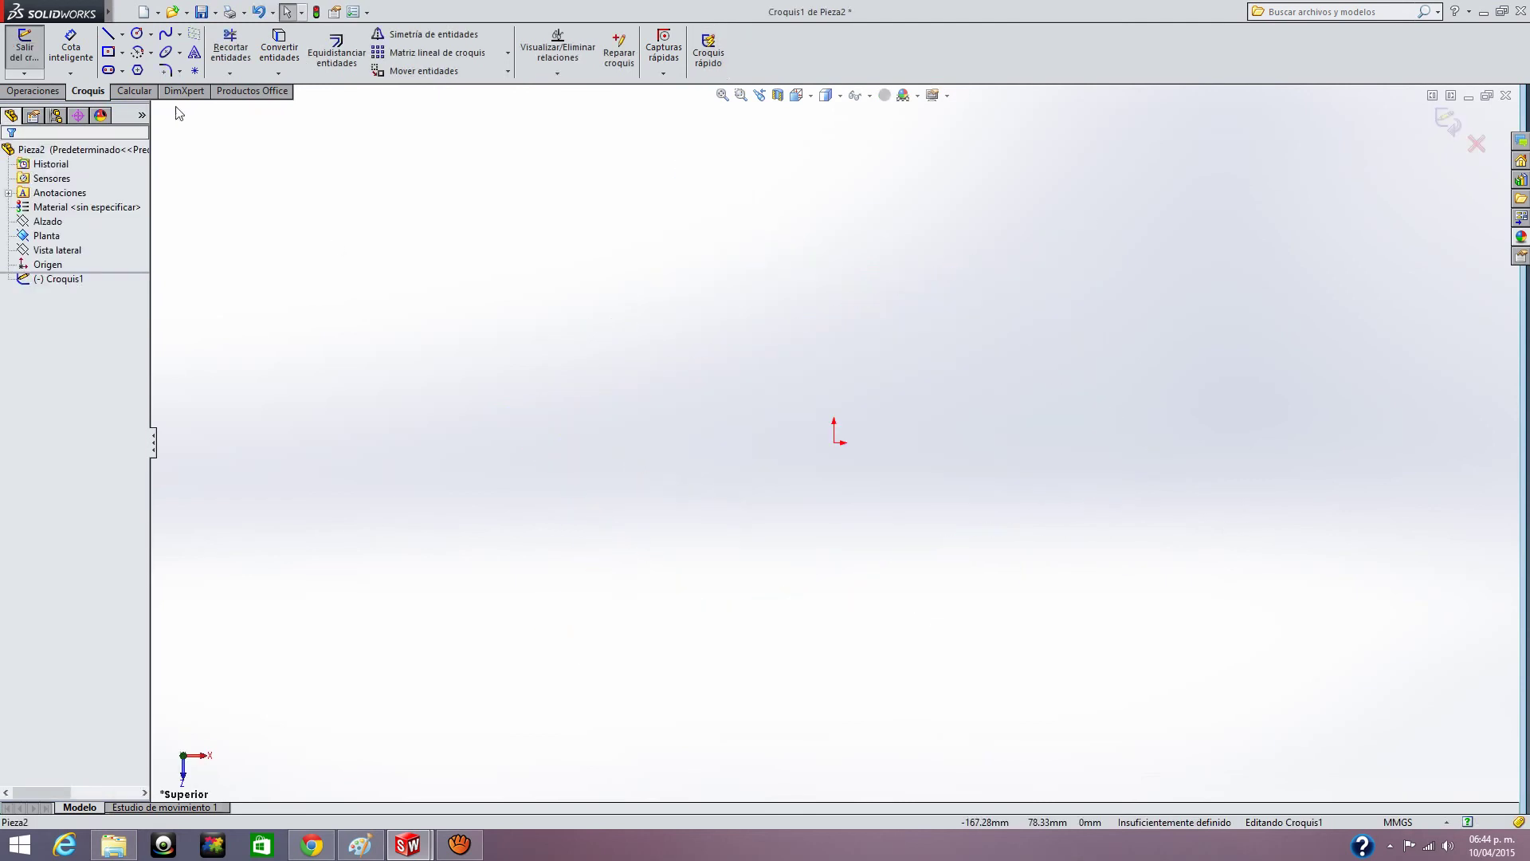
- Sketch a centre rectangle about 167 by 97 mm centred on the origin
left_click(113, 51)
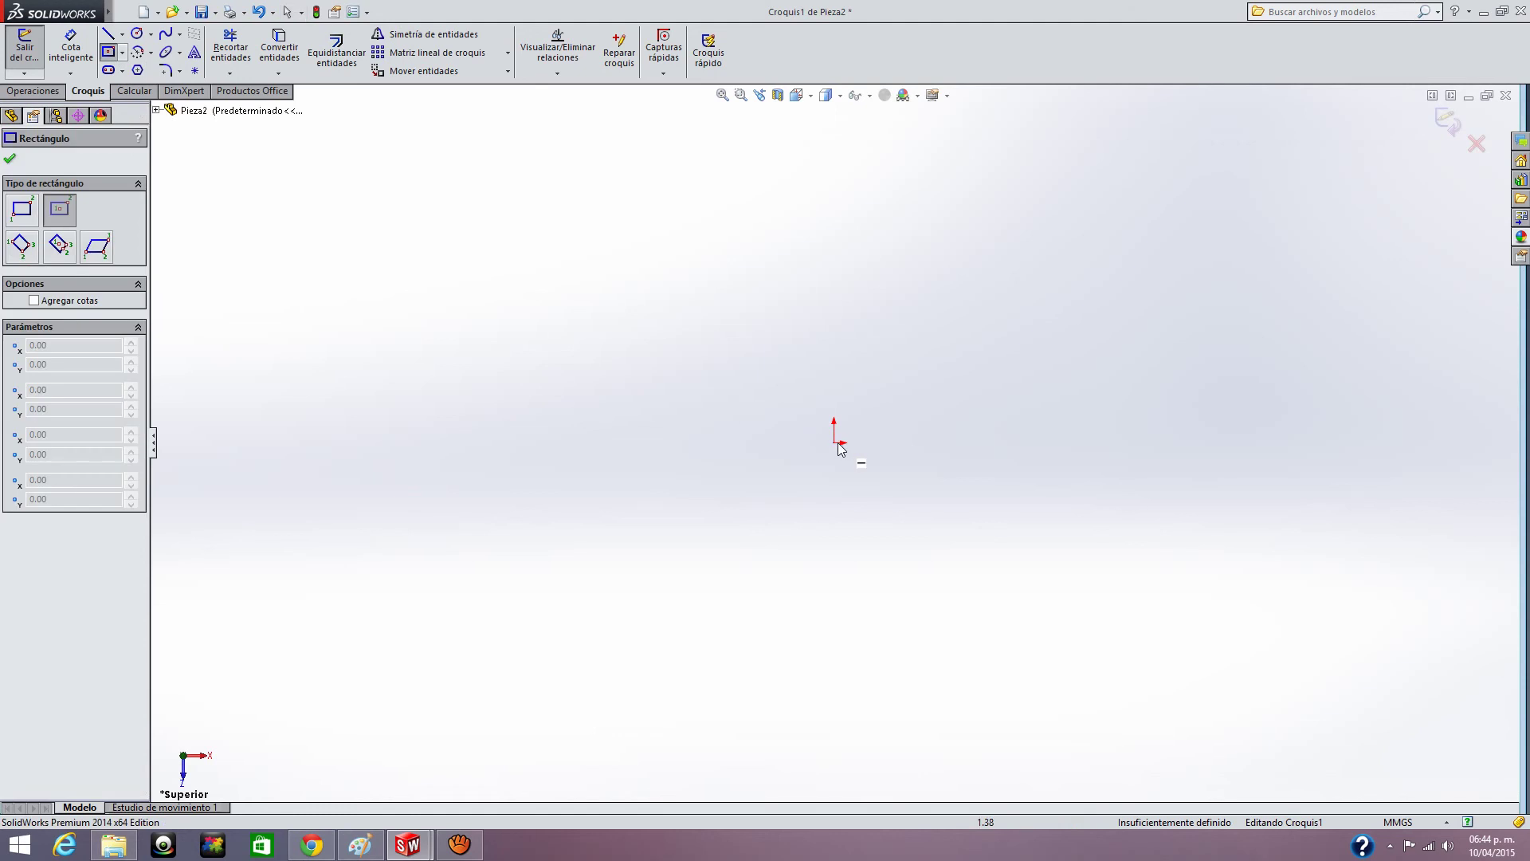
left_click(836, 443)
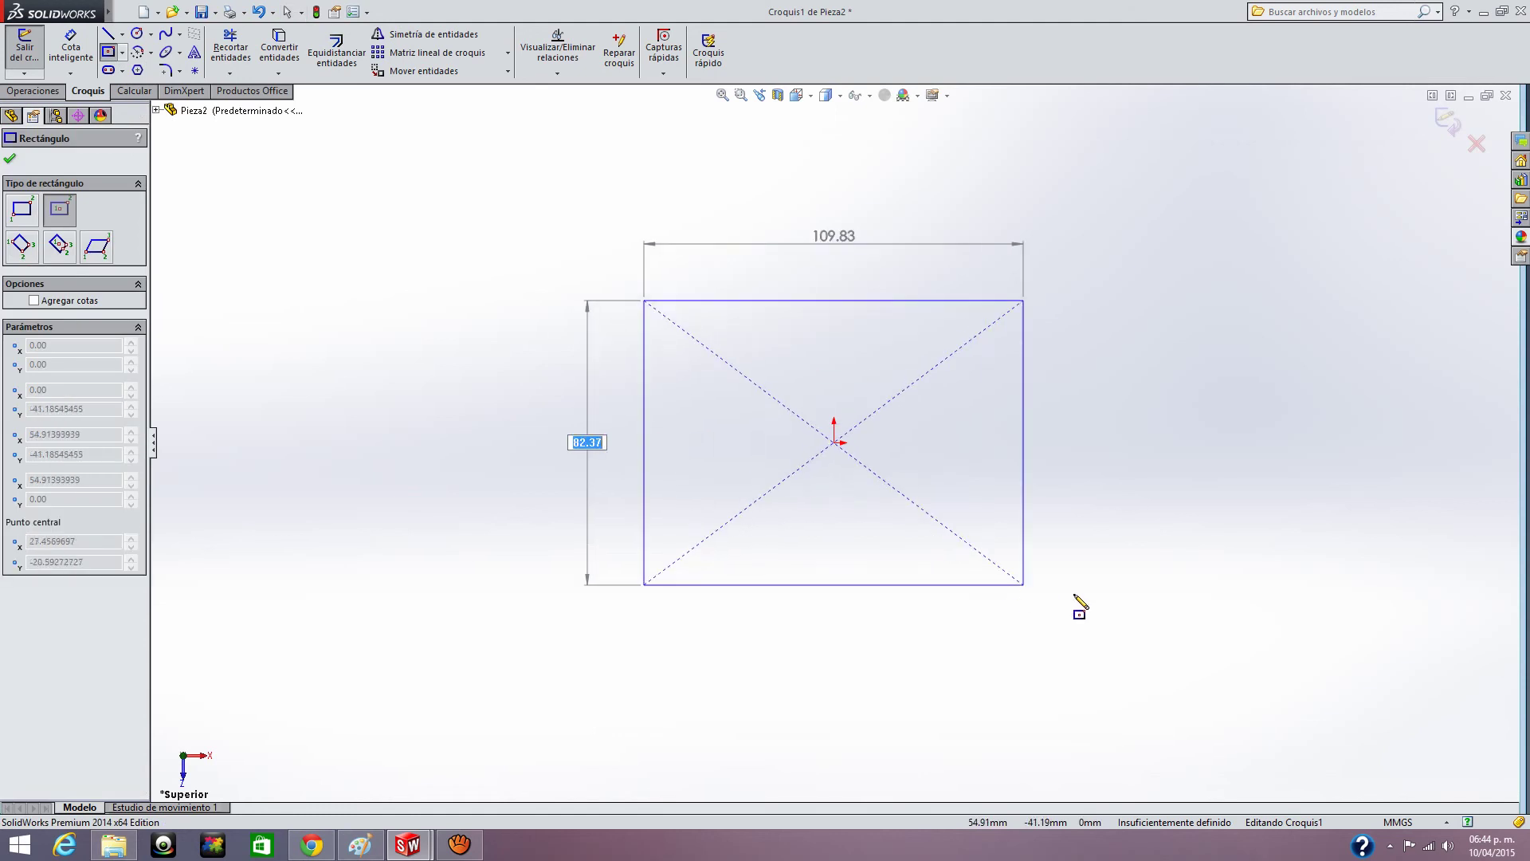
left_click(1122, 610)
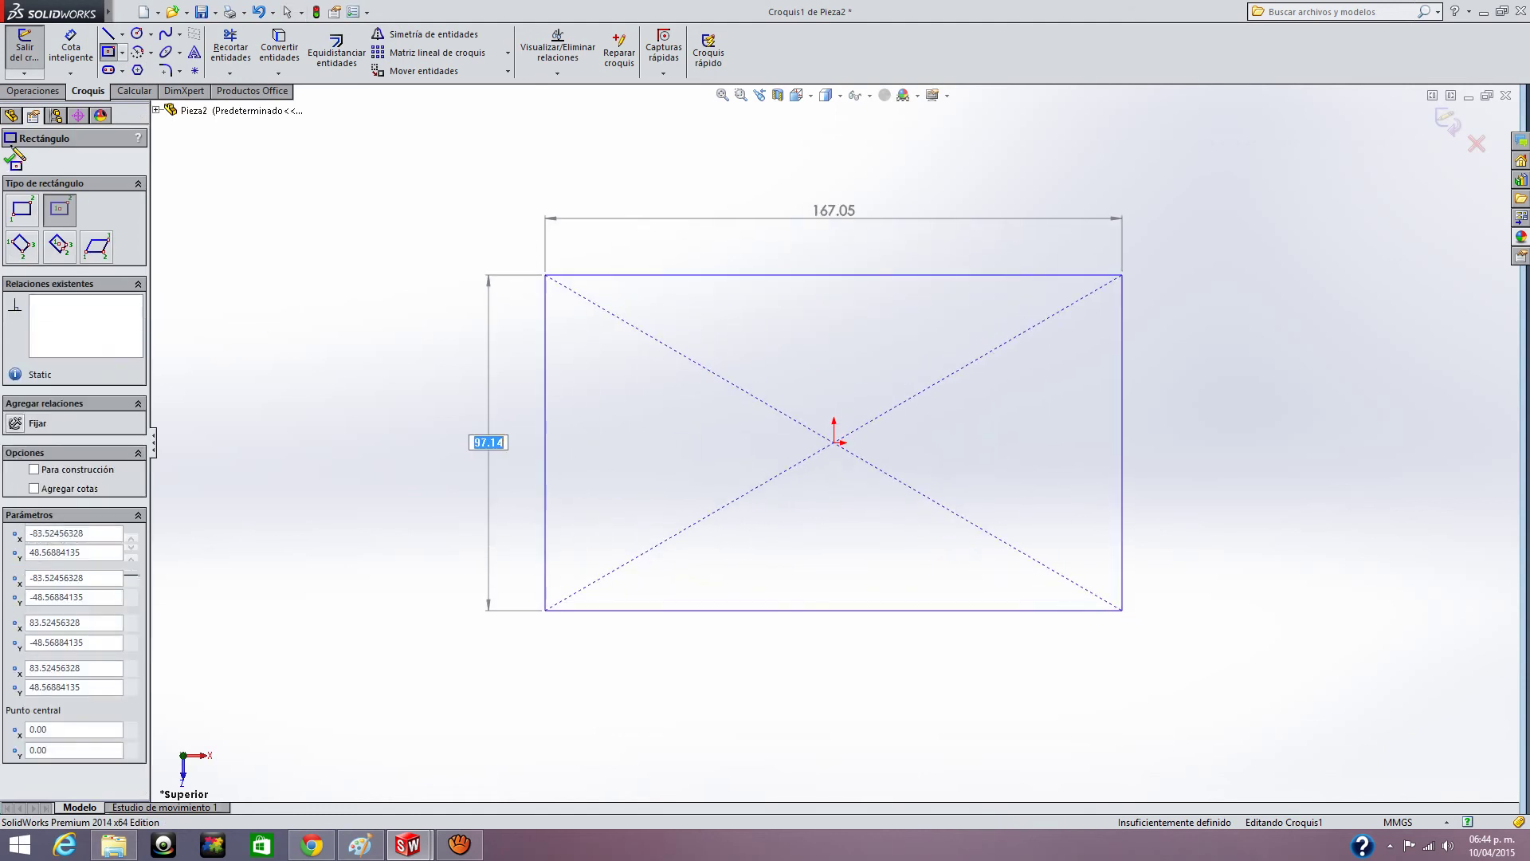
left_click(11, 160)
- Dimension the rectangle's upper horizontal edge to 36 mm
left_click(71, 44)
left_click(875, 277)
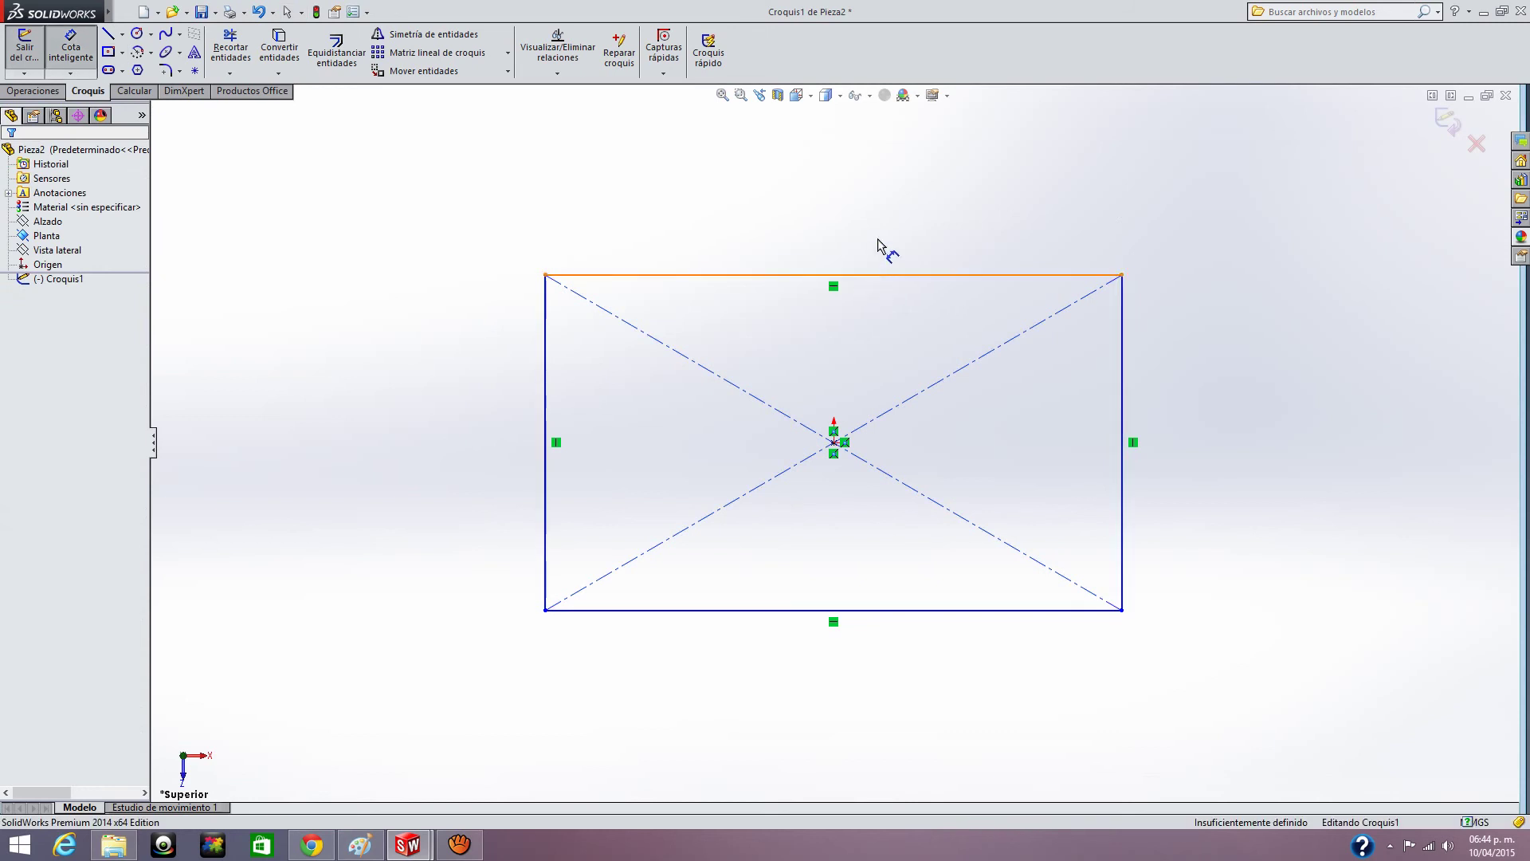
left_click(888, 221)
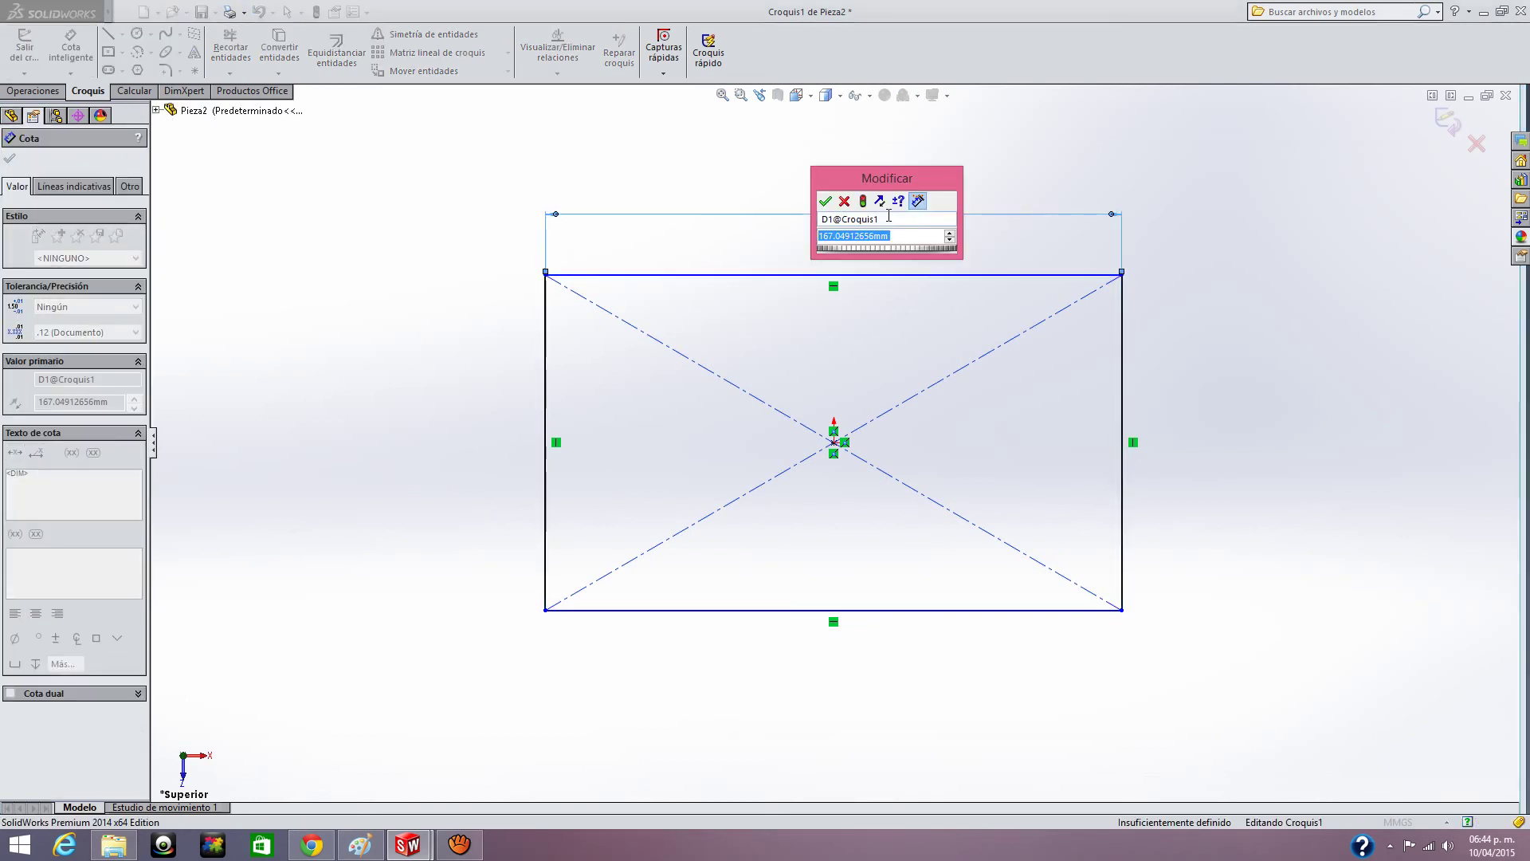
type("36")
key("Return")
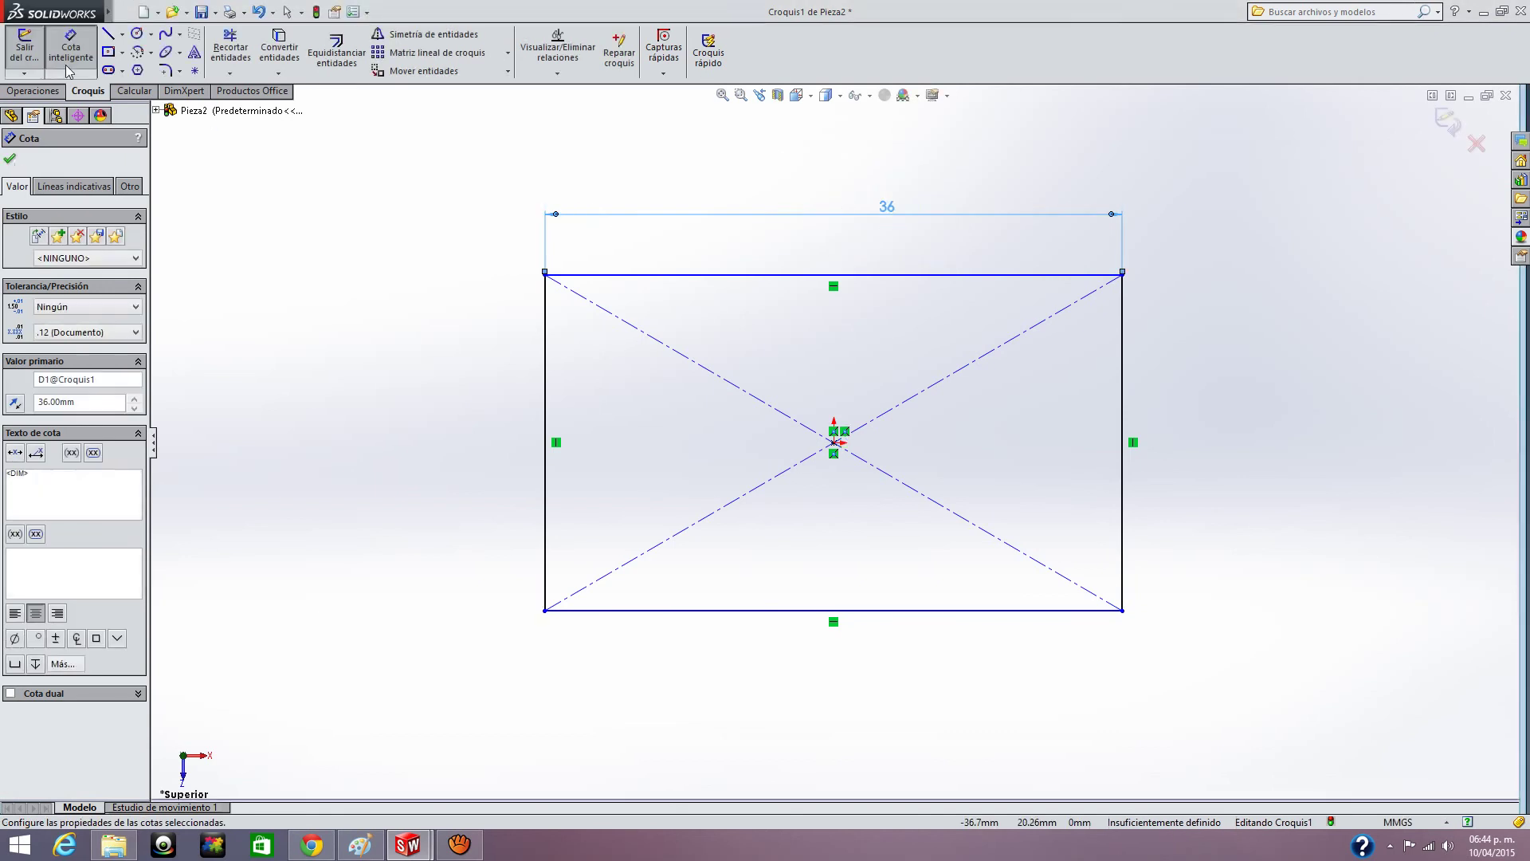
key("Escape")
- Dimension the rectangle's right vertical edge to 24 mm
left_click(71, 56)
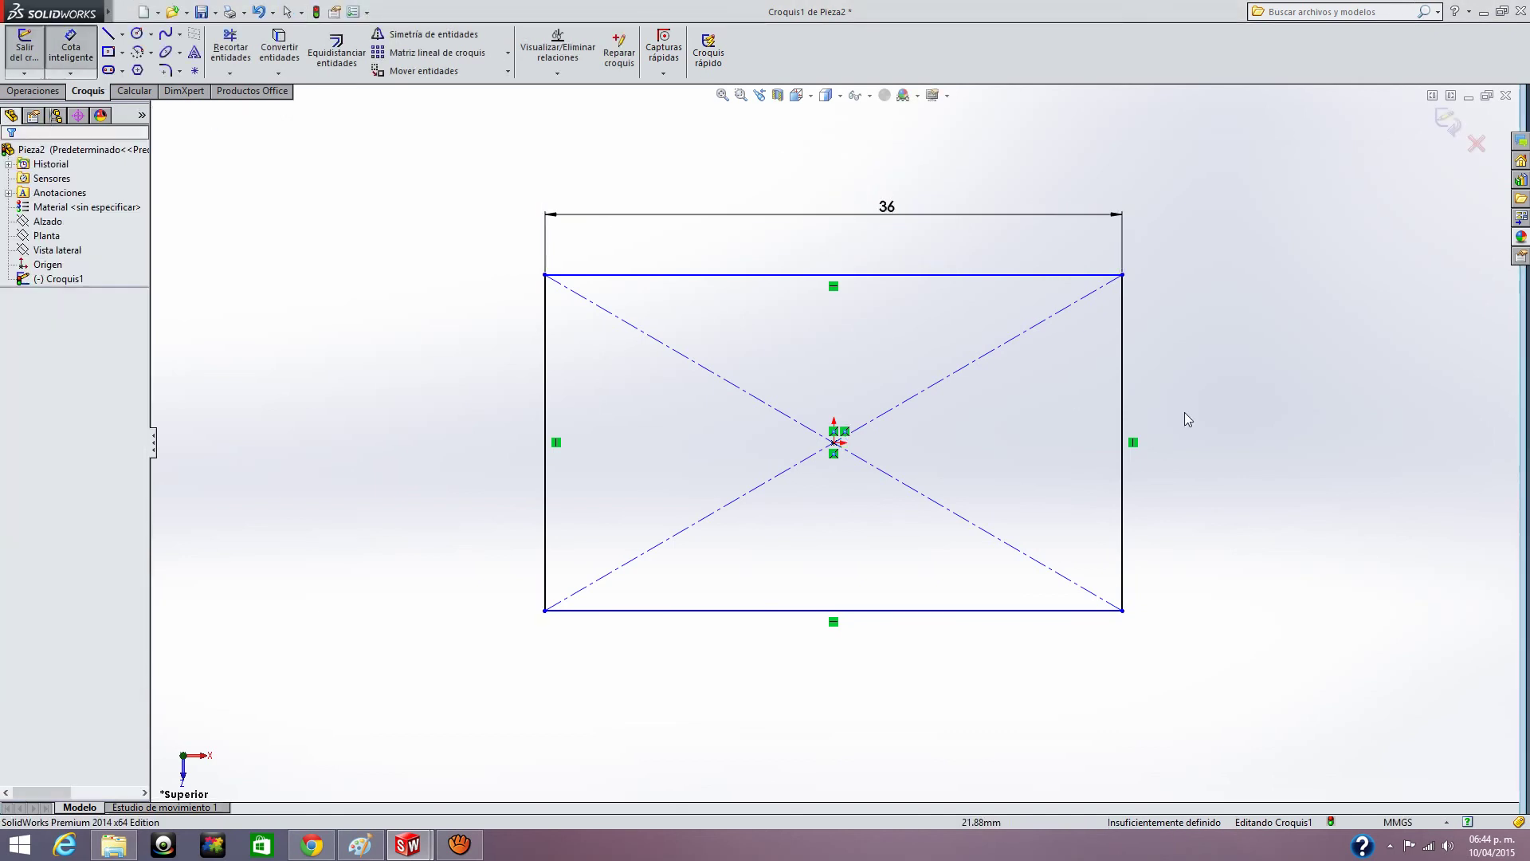
left_click(1123, 398)
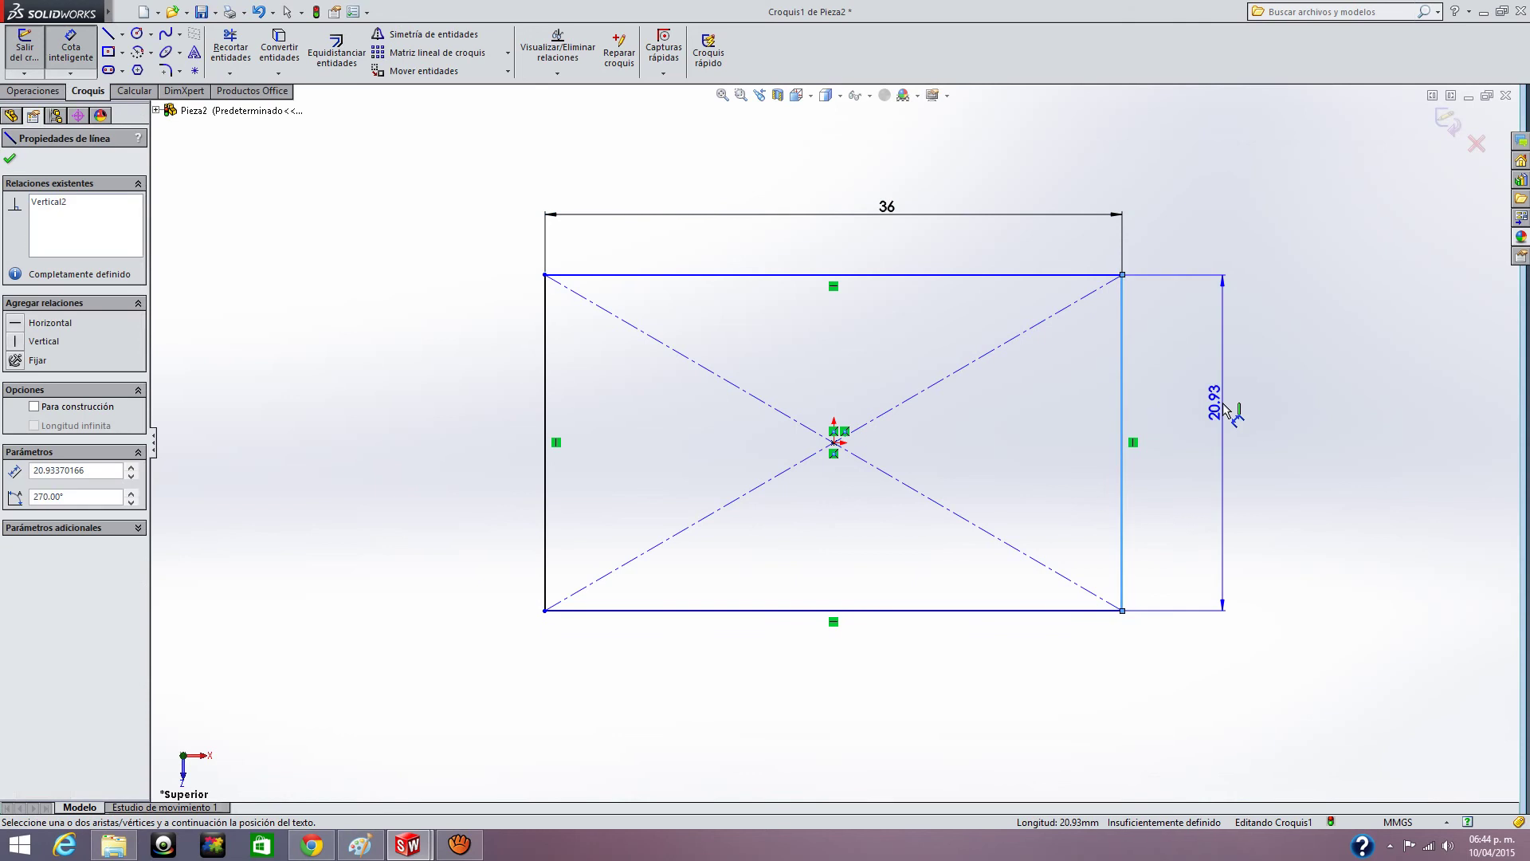
left_click(1228, 410)
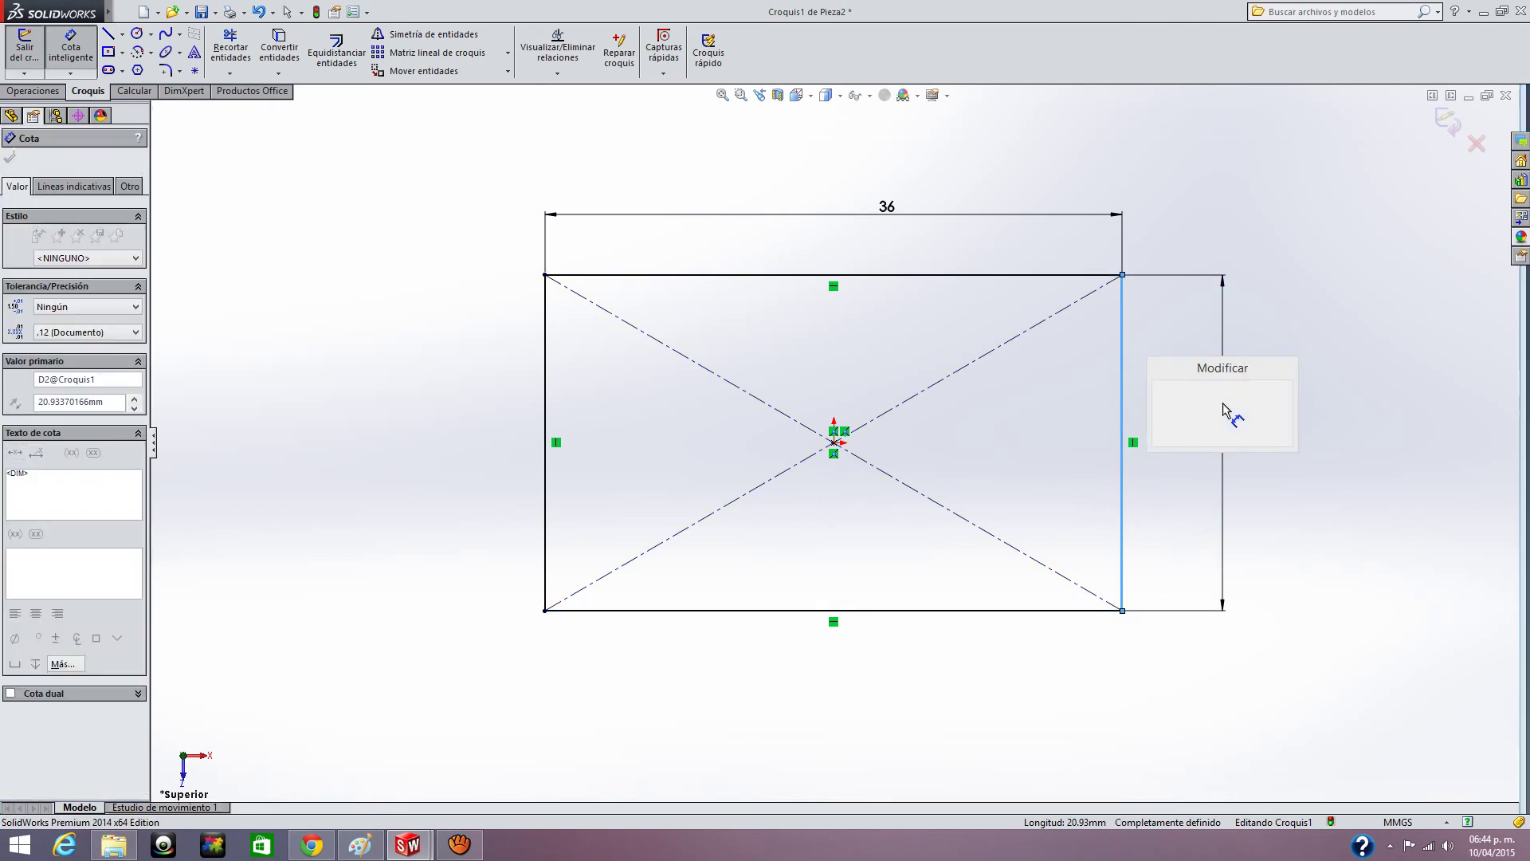
type("24")
key("Escape")
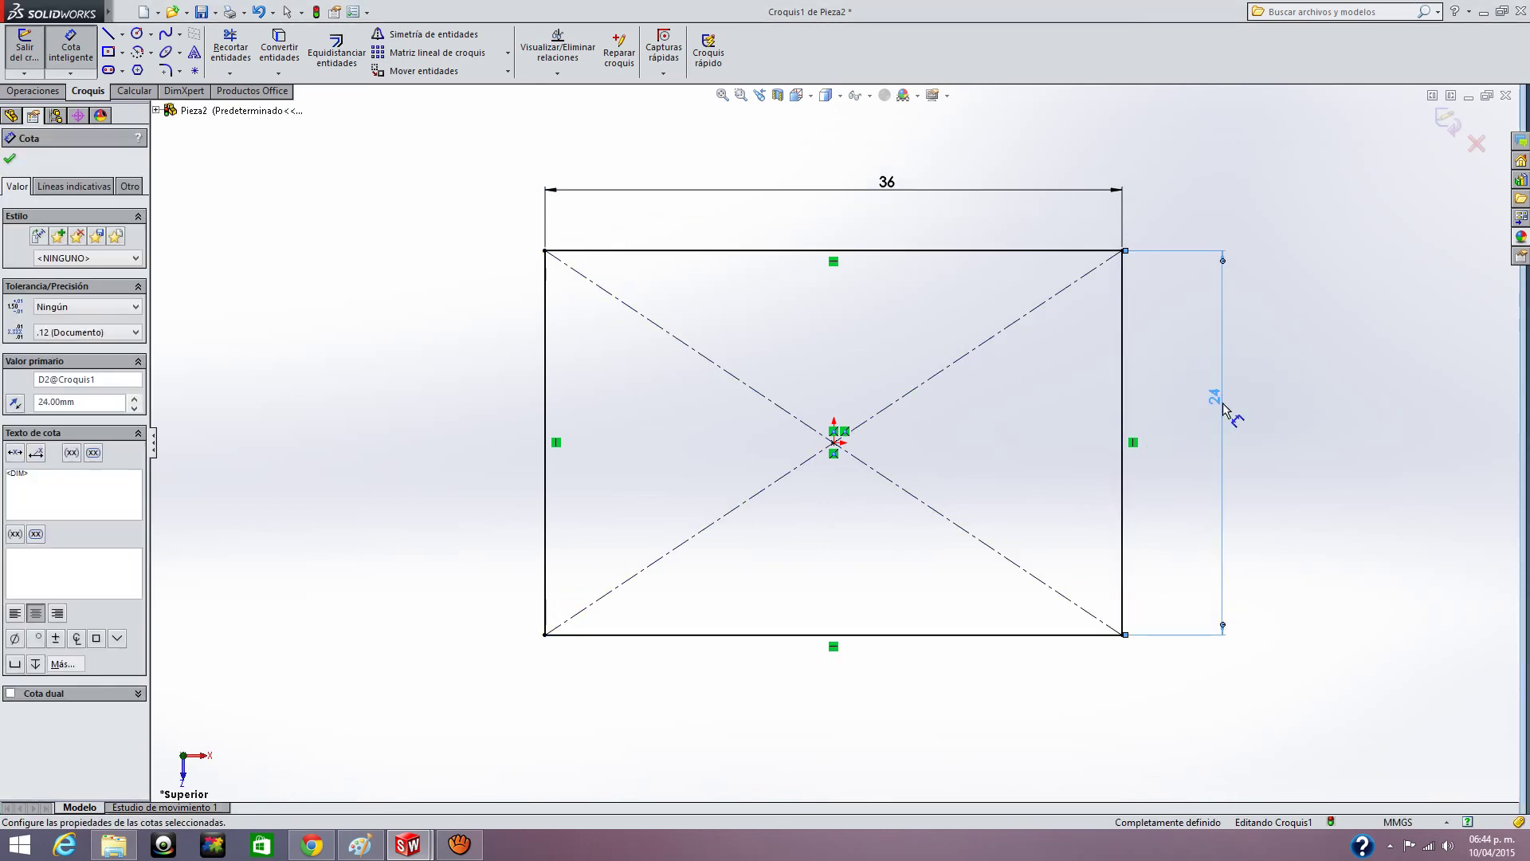
left_click(11, 159)
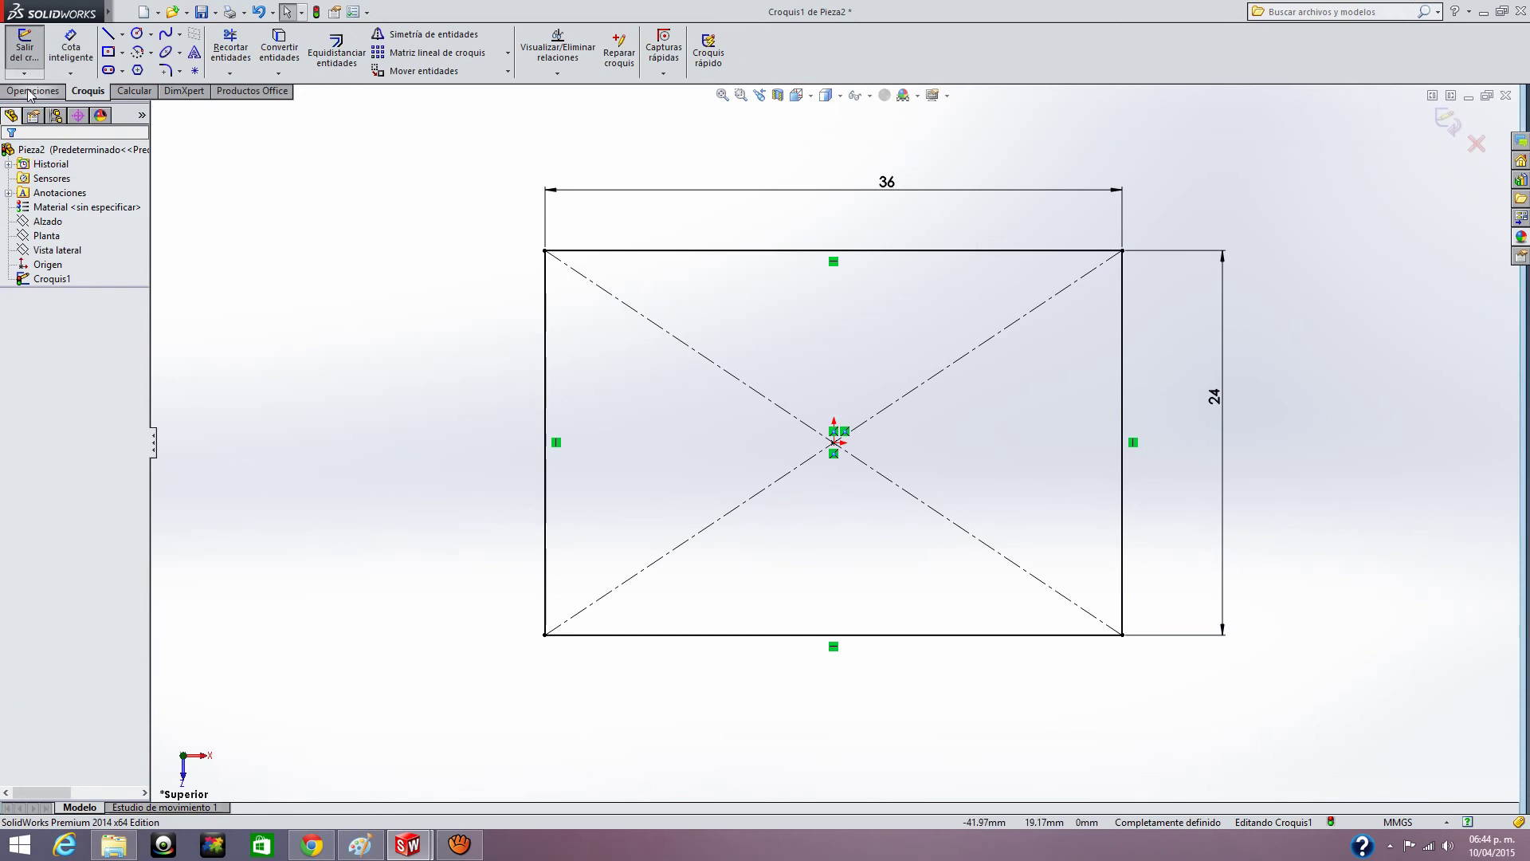
- Extrude the rectangle to a depth of 0.124 mm as a thin base plate
left_click(31, 91)
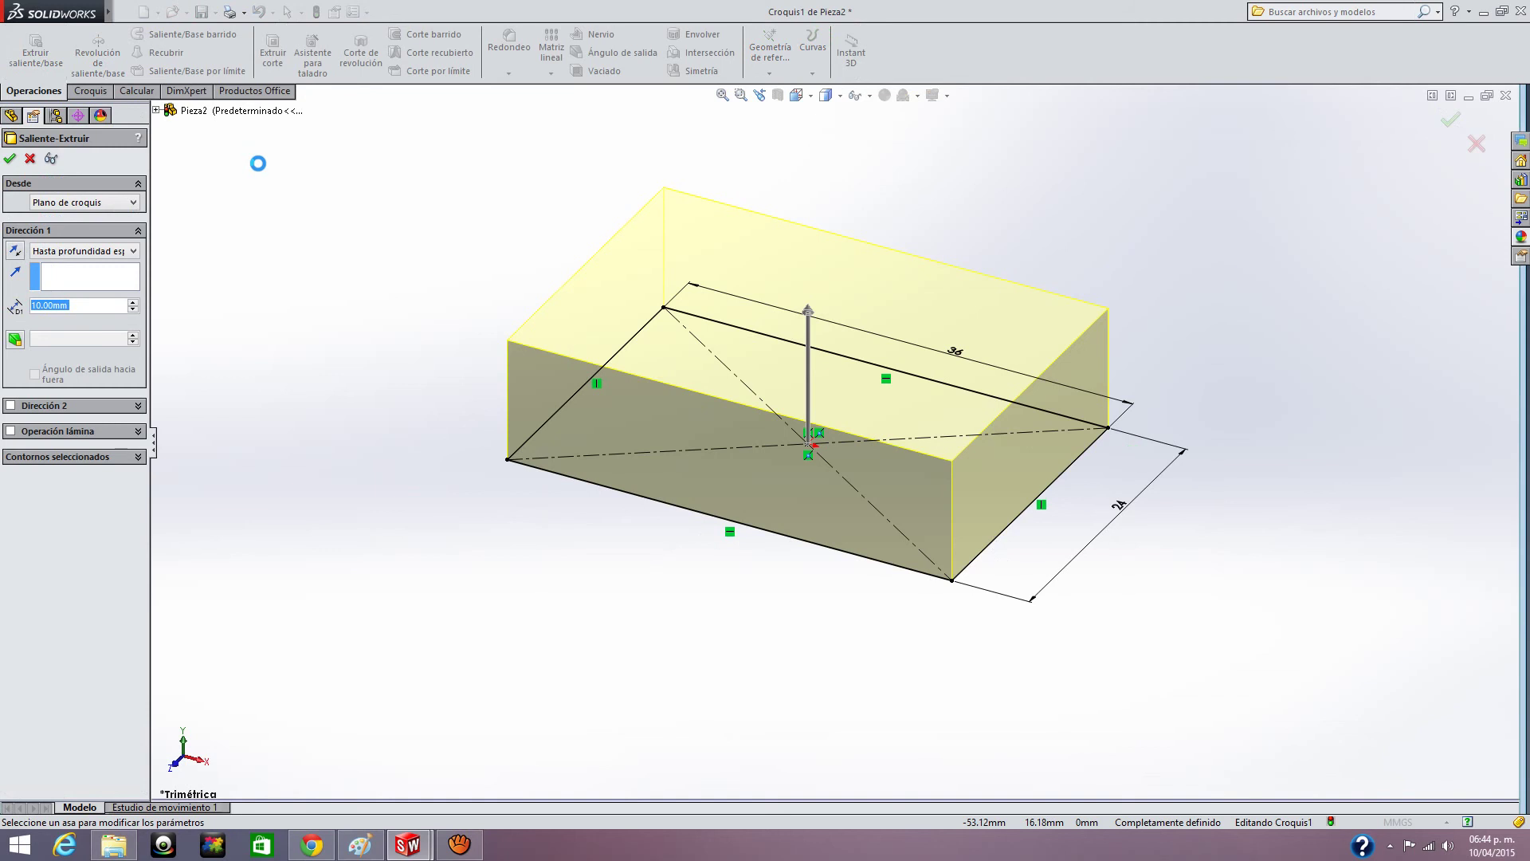
type(".124")
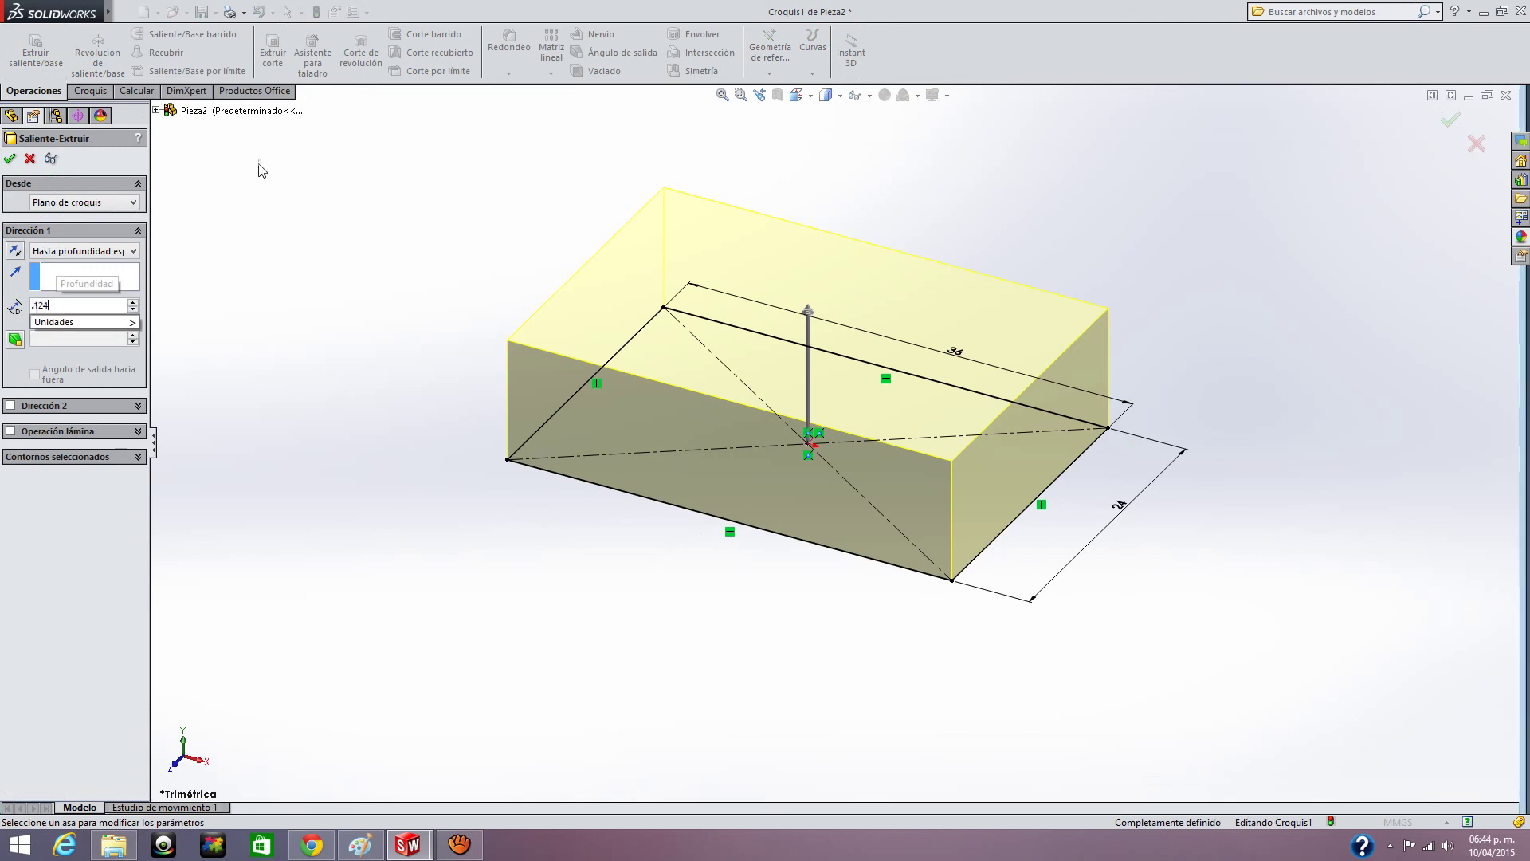
key("Return")
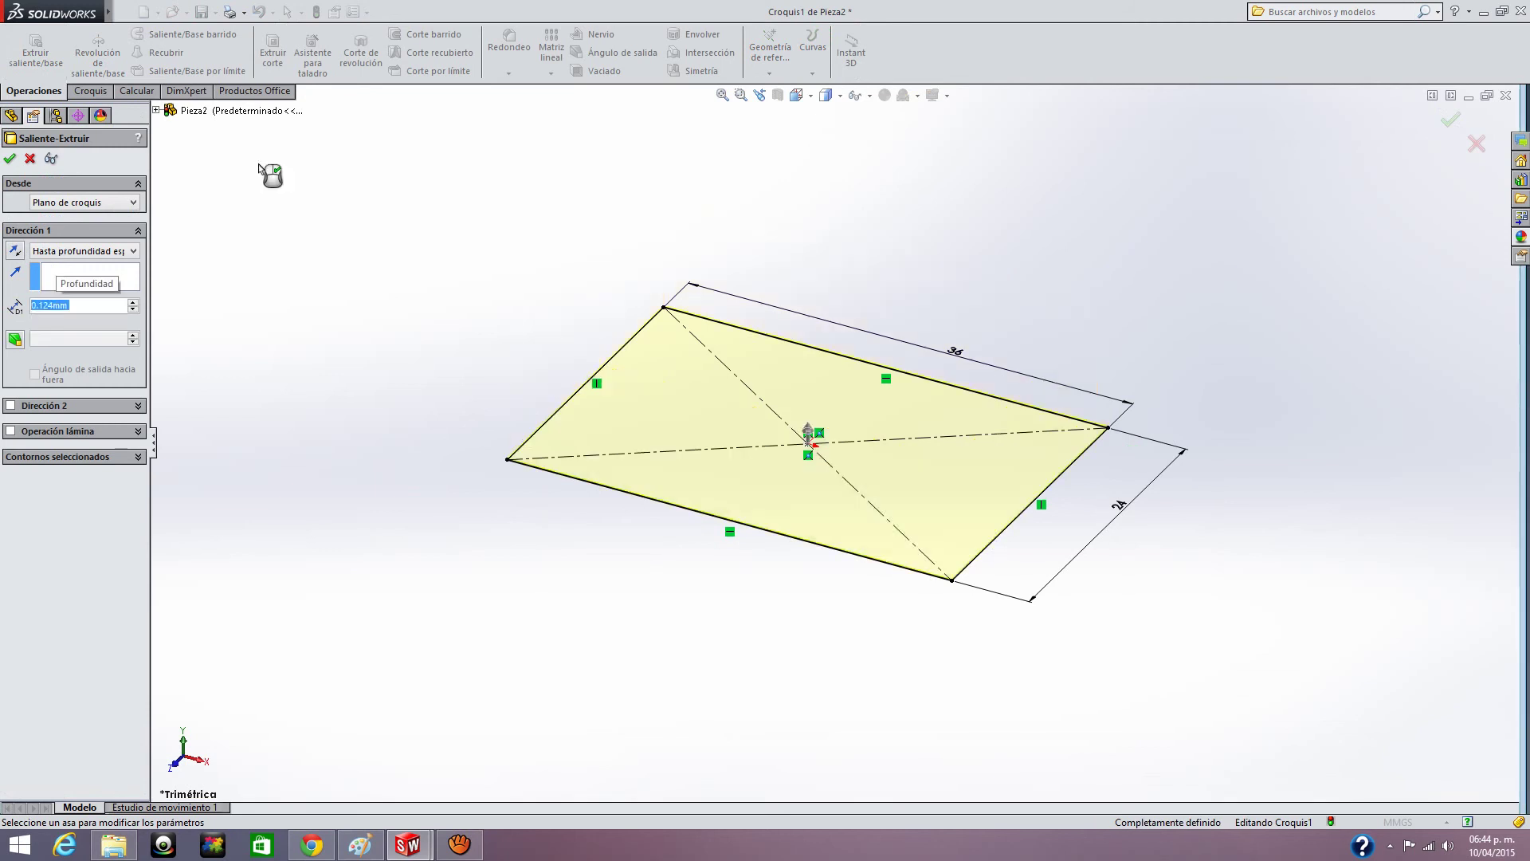
left_click(11, 160)
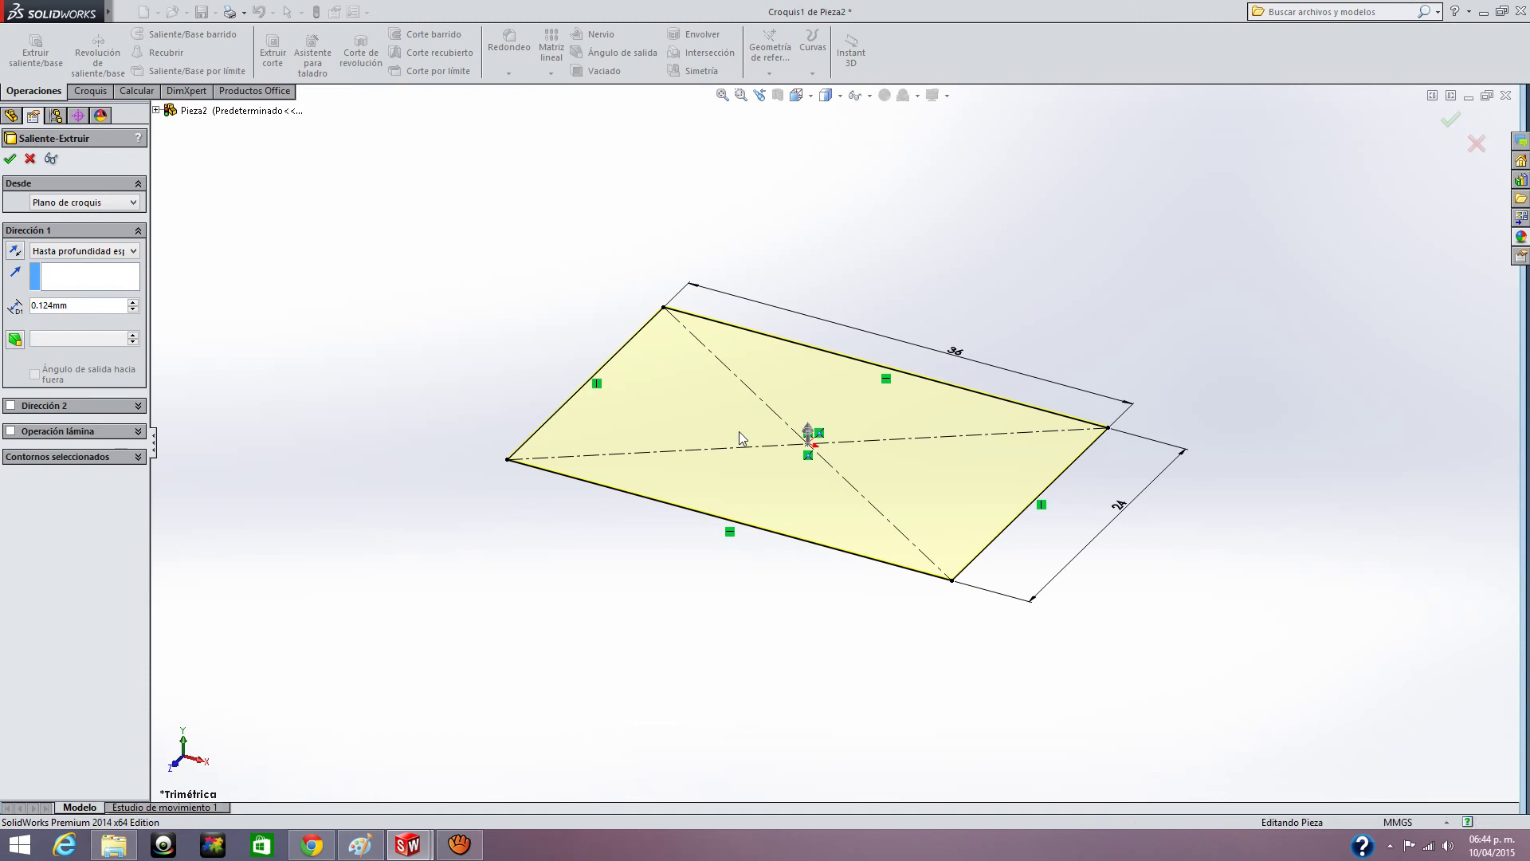
- Orient the view normal to the plate and open a new sketch on its upper face
left_click(812, 96)
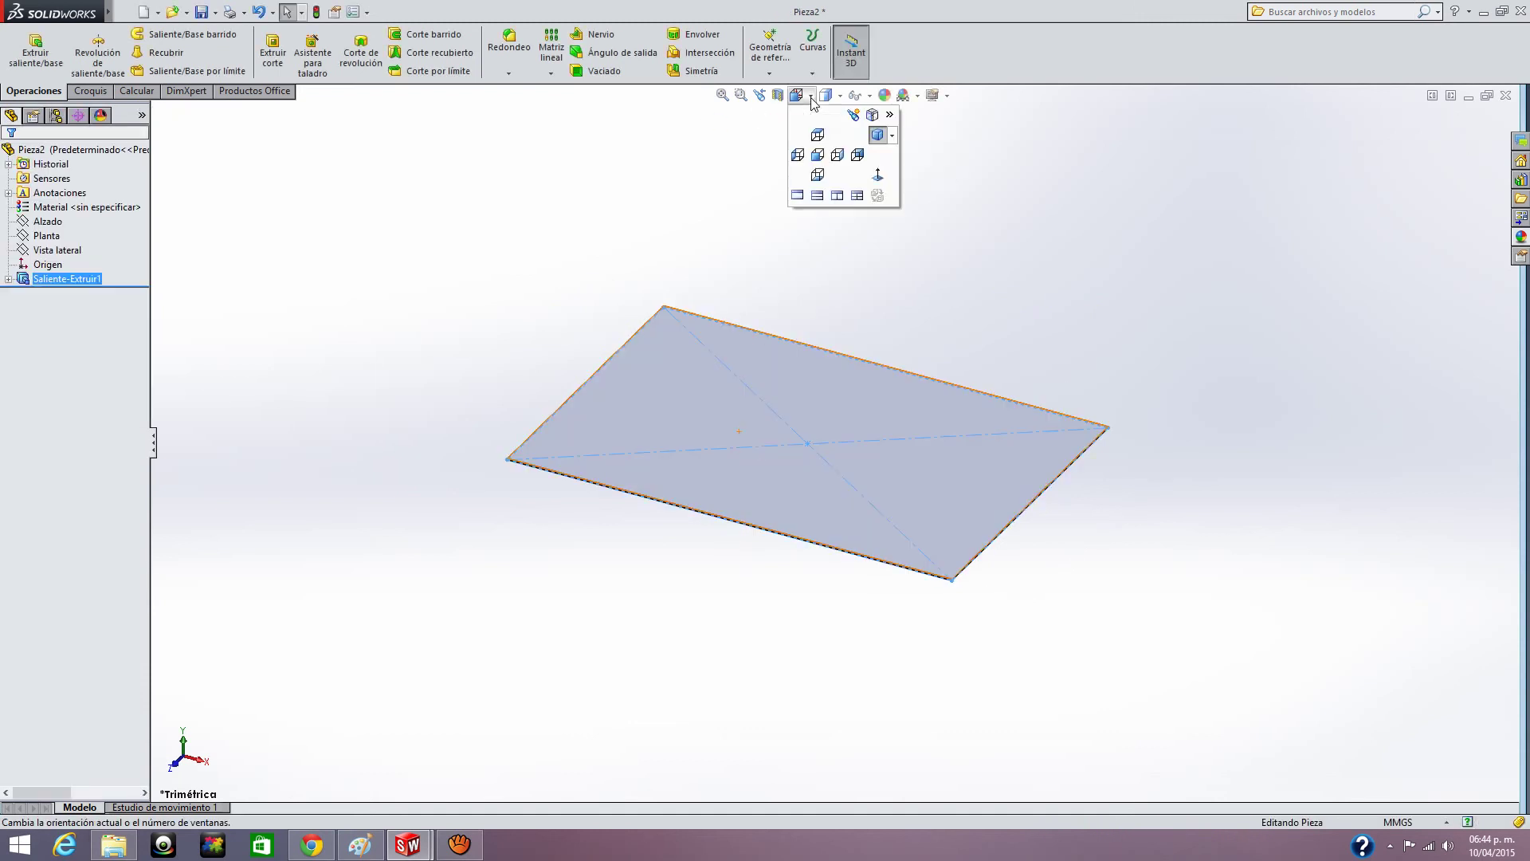
left_click(878, 174)
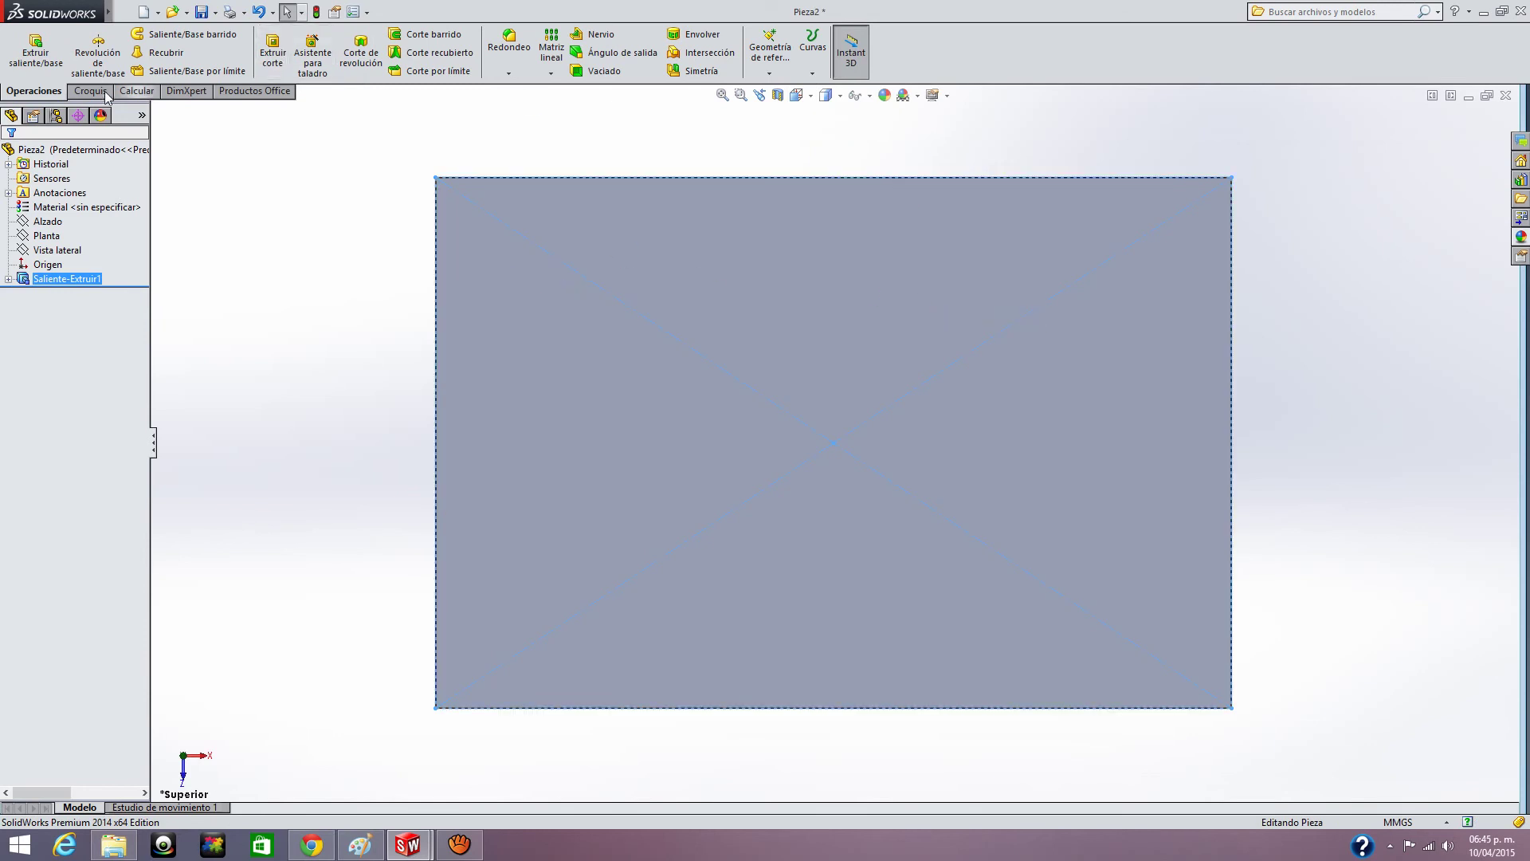
left_click(91, 92)
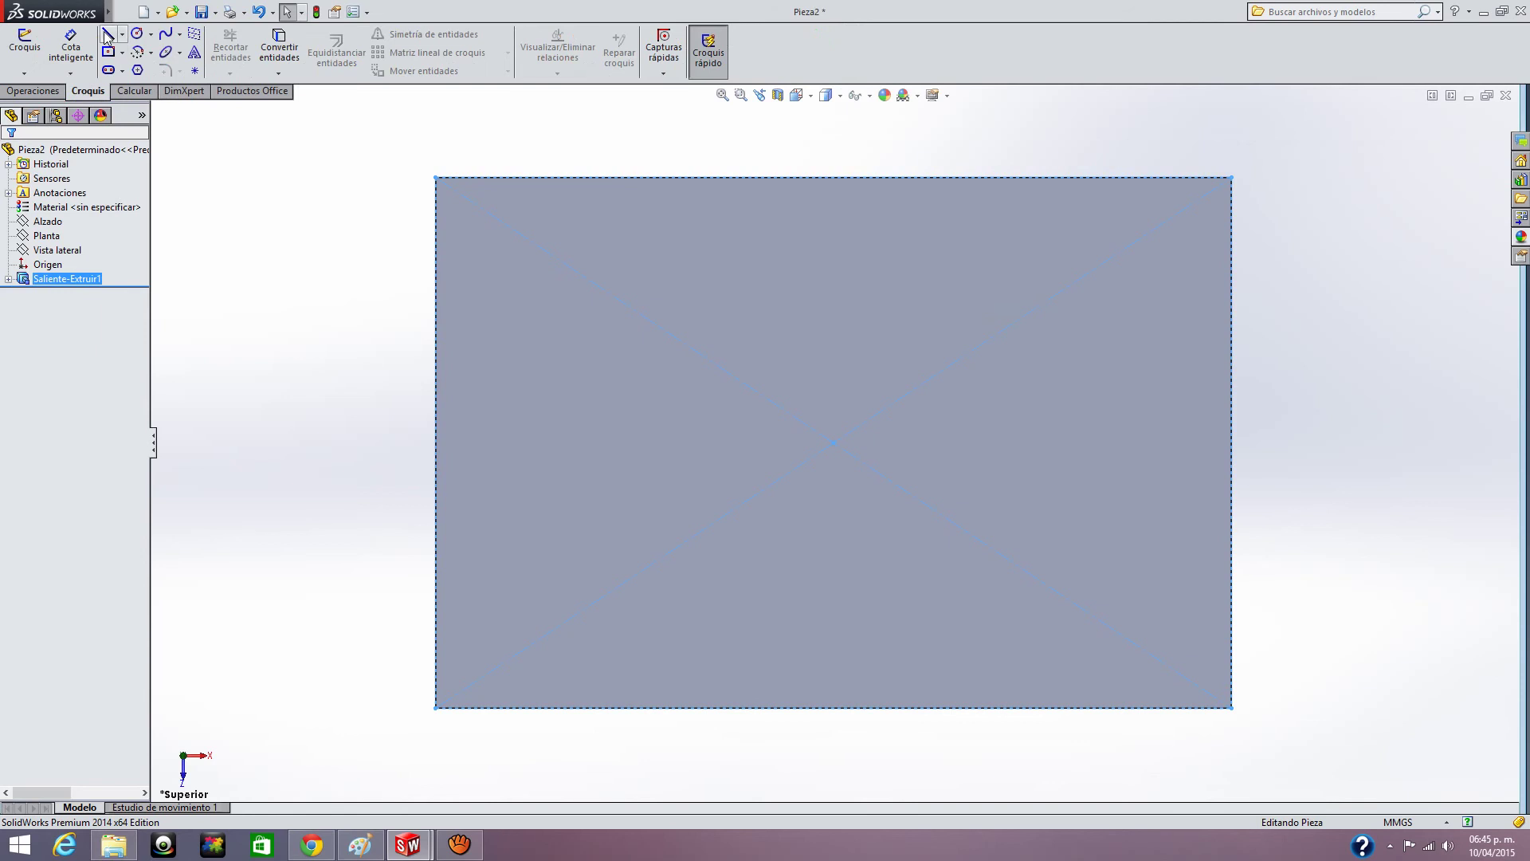
key("s")
left_click(596, 279)
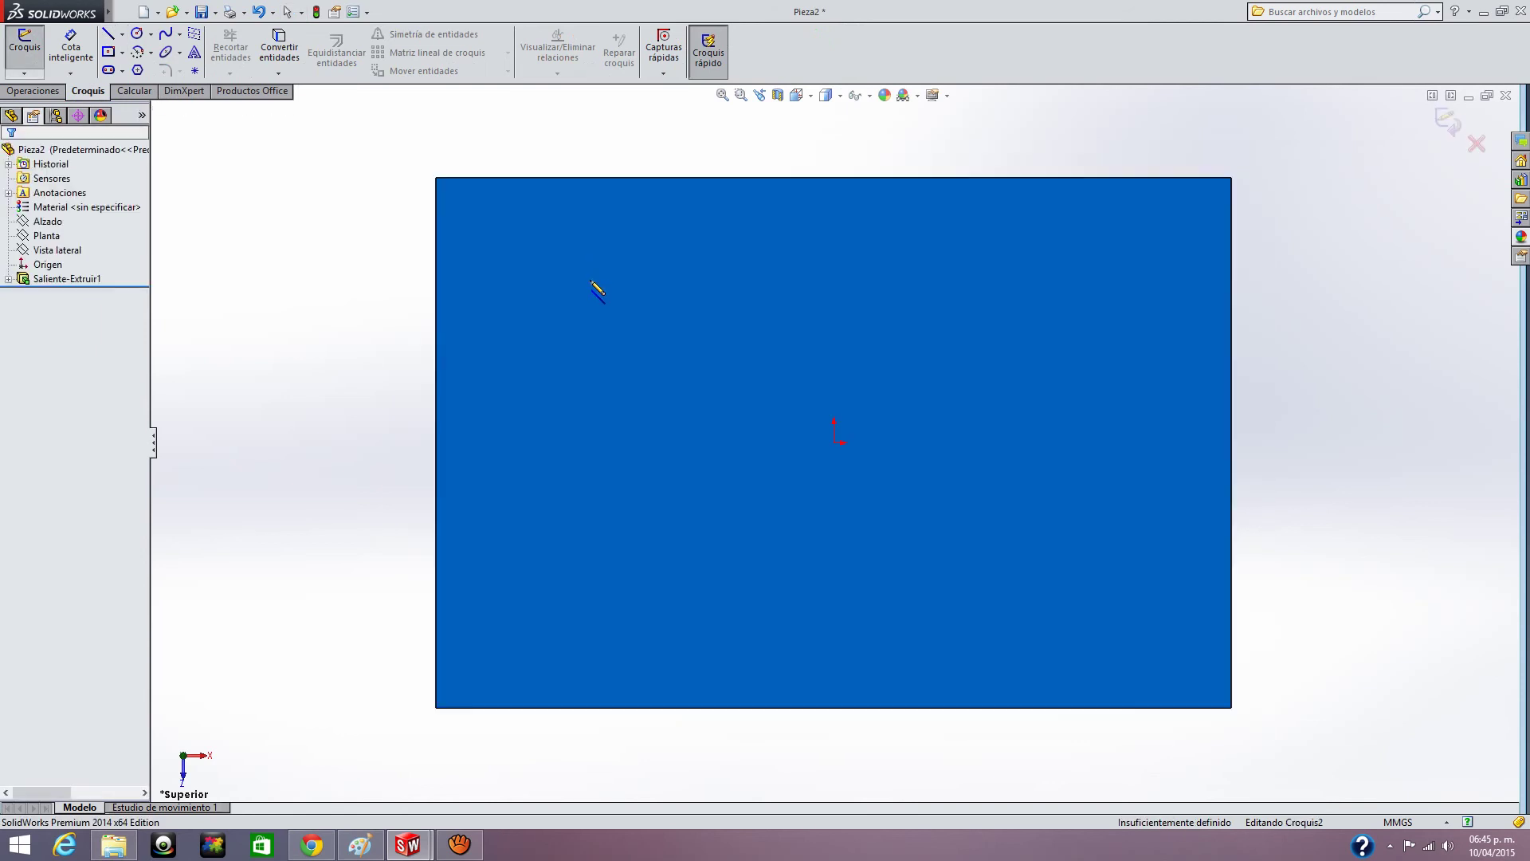
key("Escape")
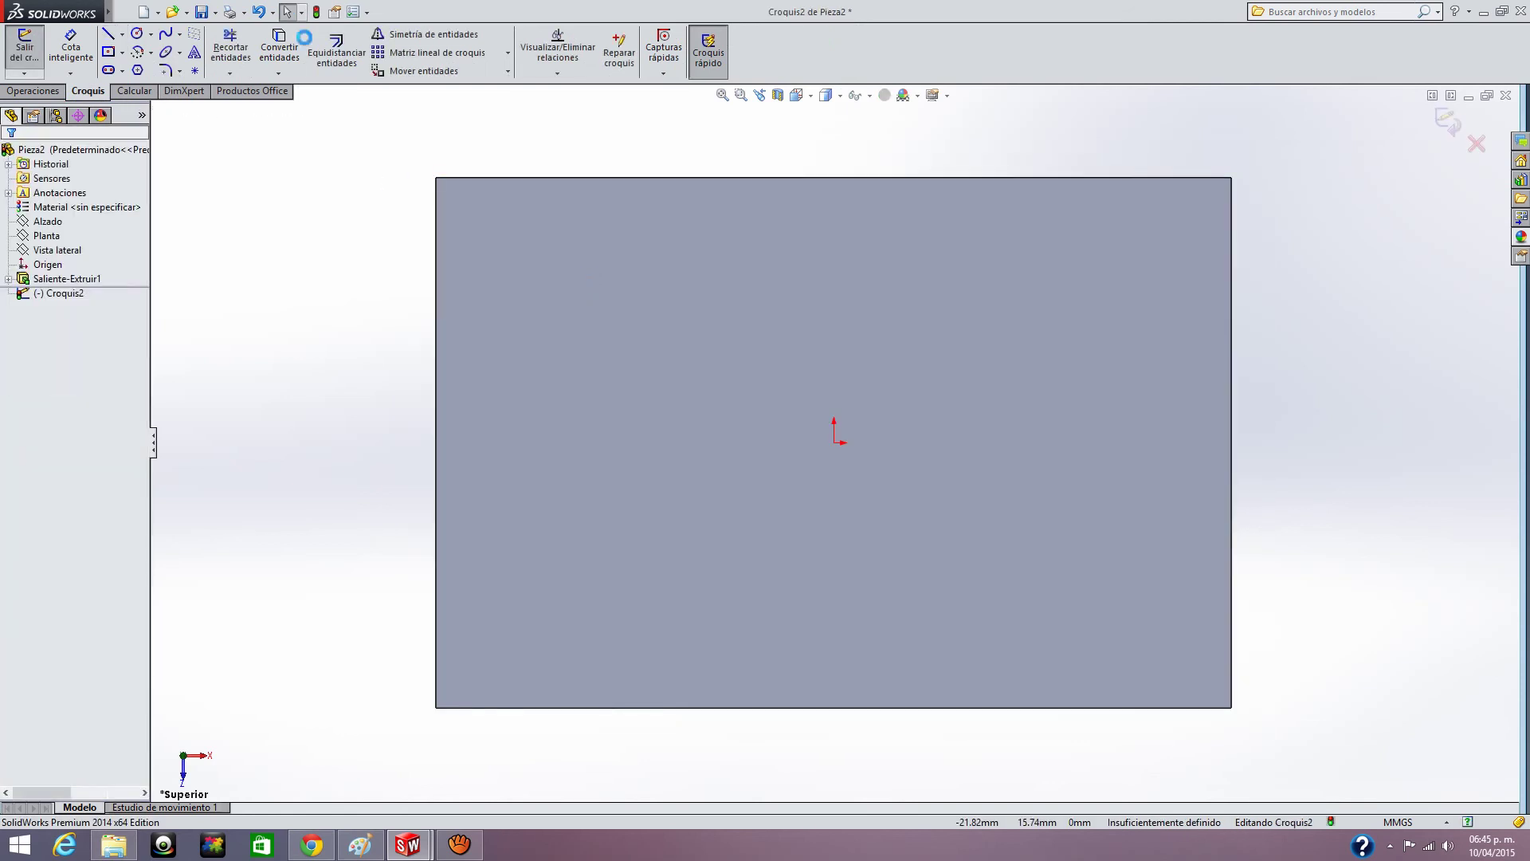
- Convert the four outer edges of the plate's upper face into sketch lines
left_click(282, 42)
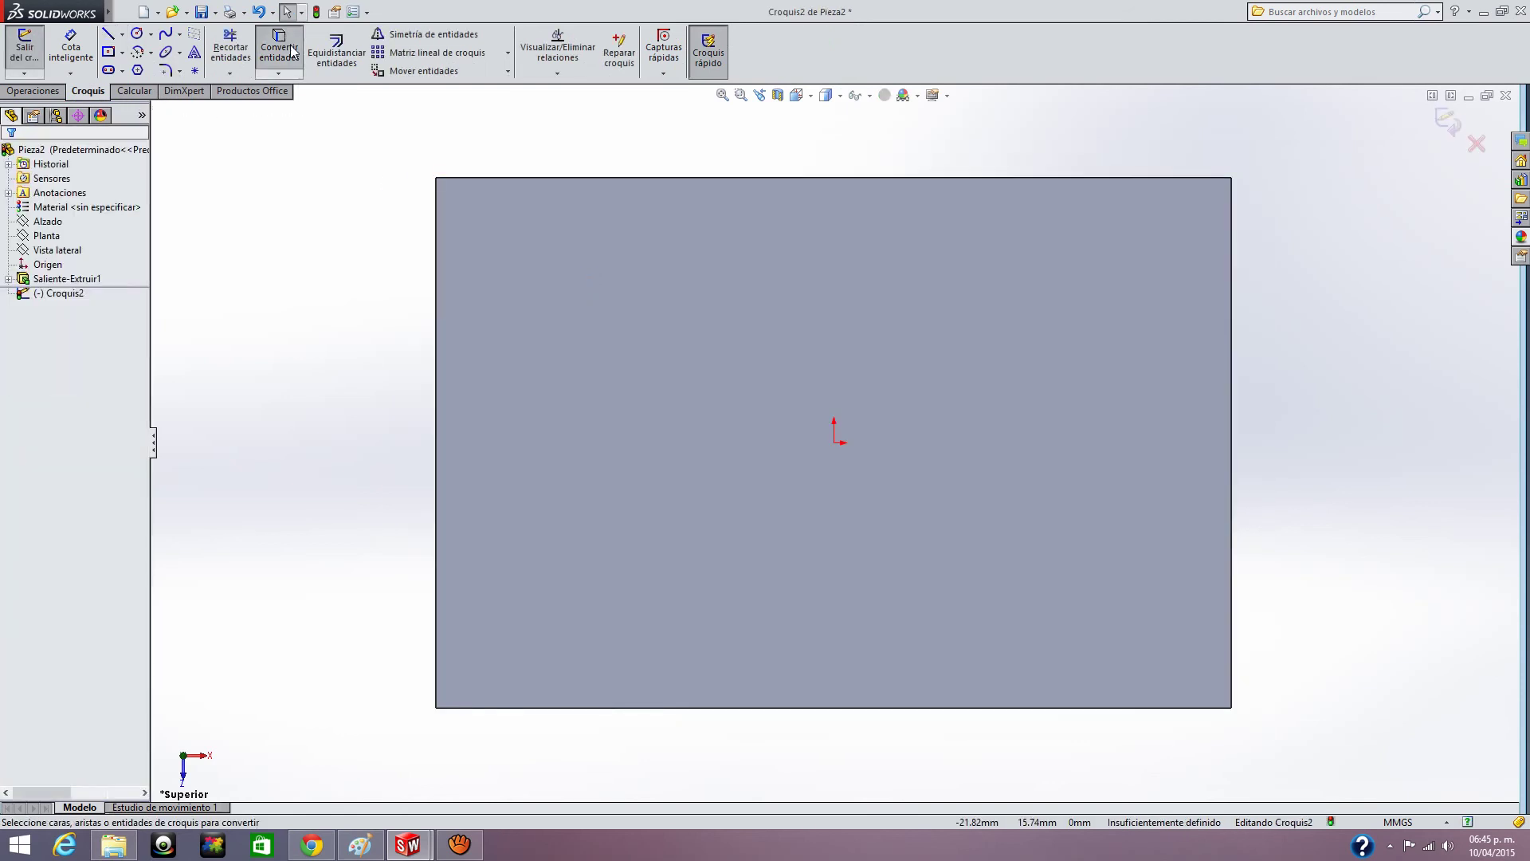
left_click(587, 178)
left_click(436, 244)
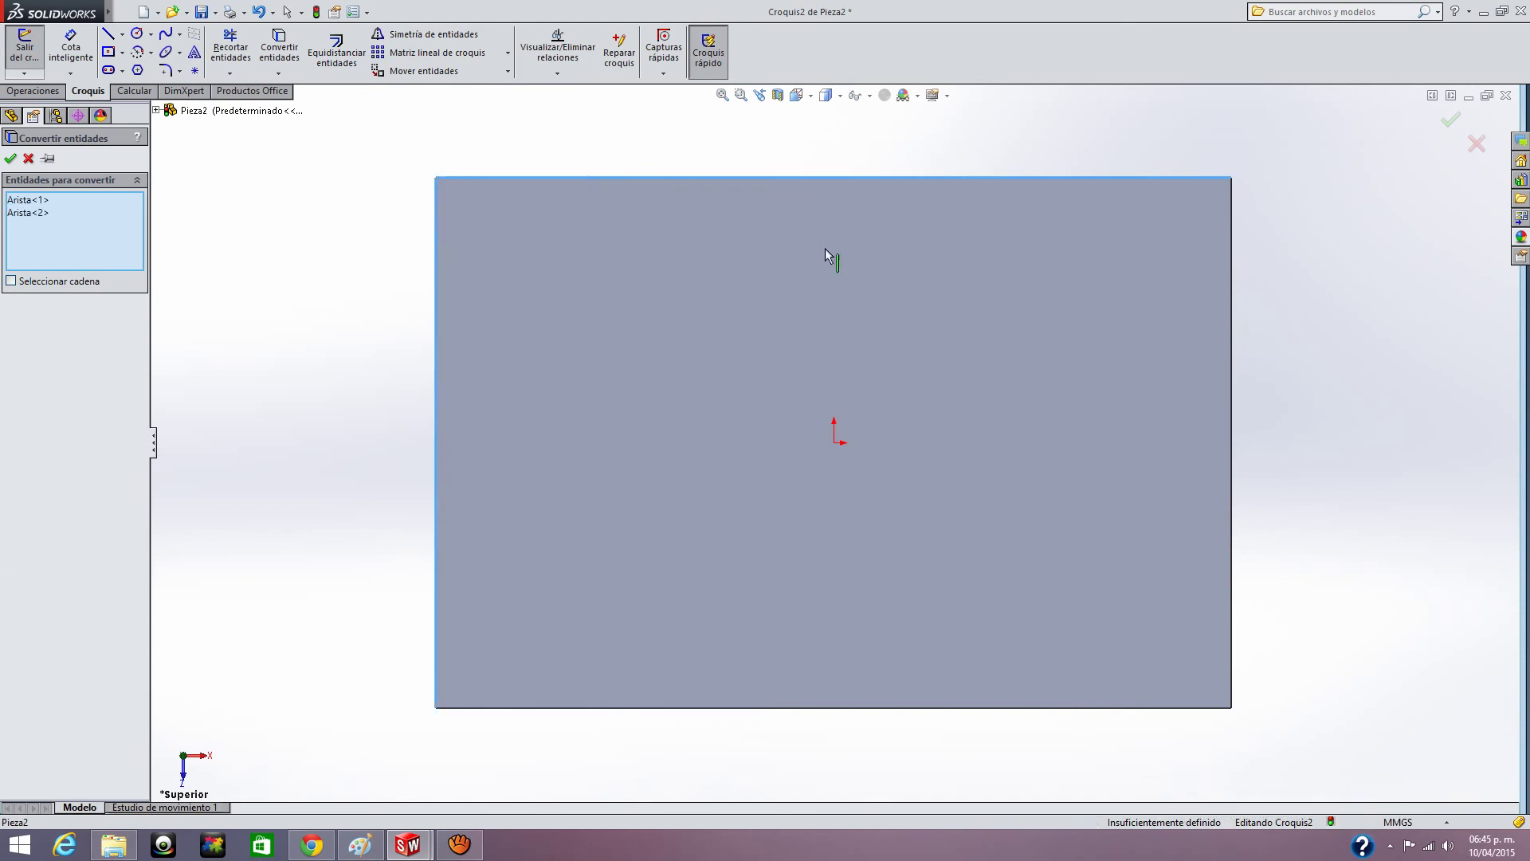
left_click(1231, 321)
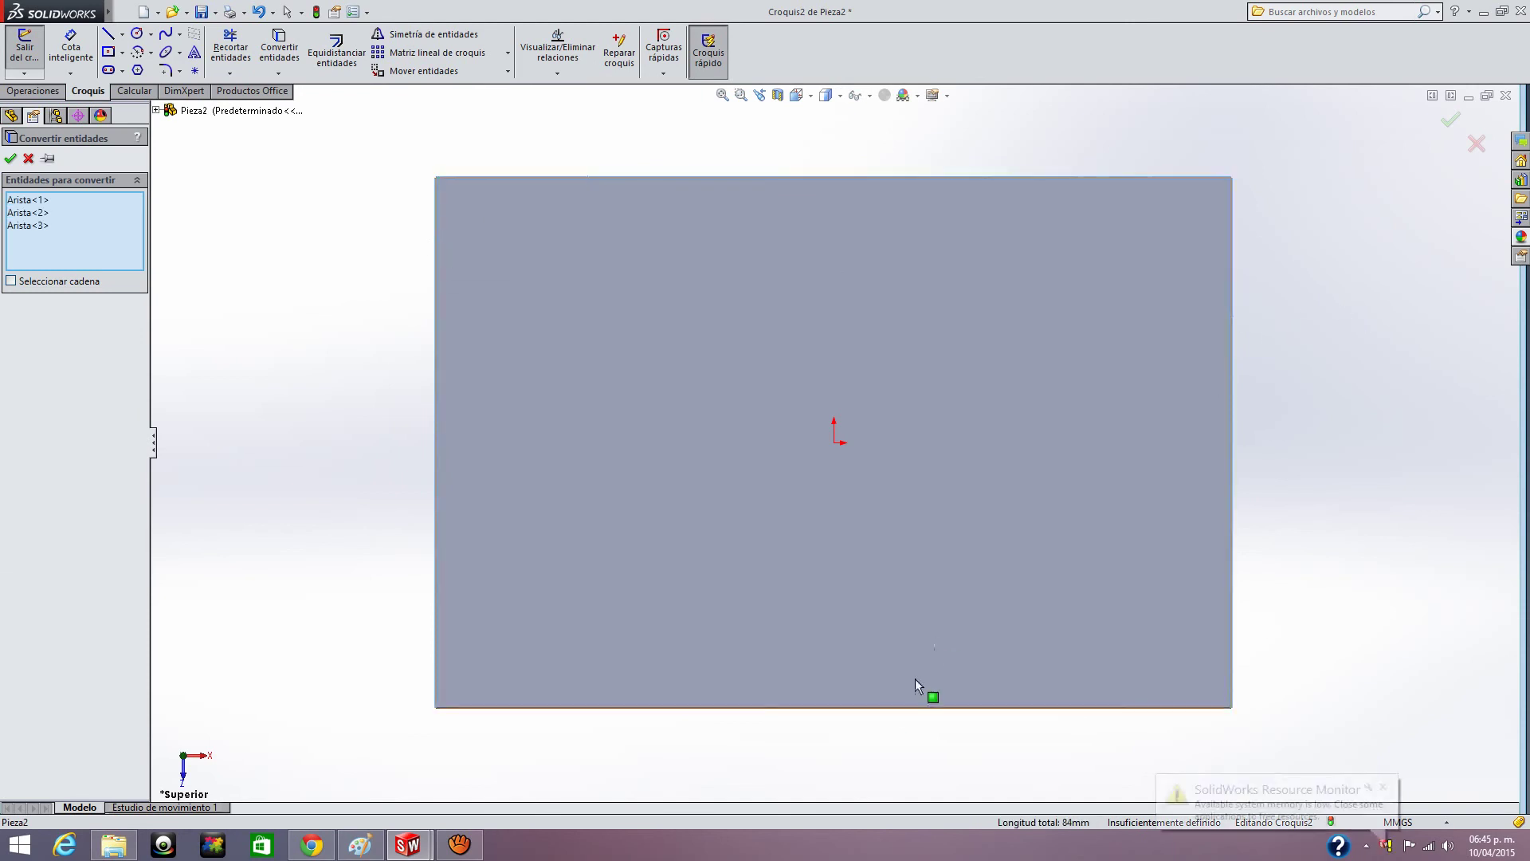
left_click(893, 706)
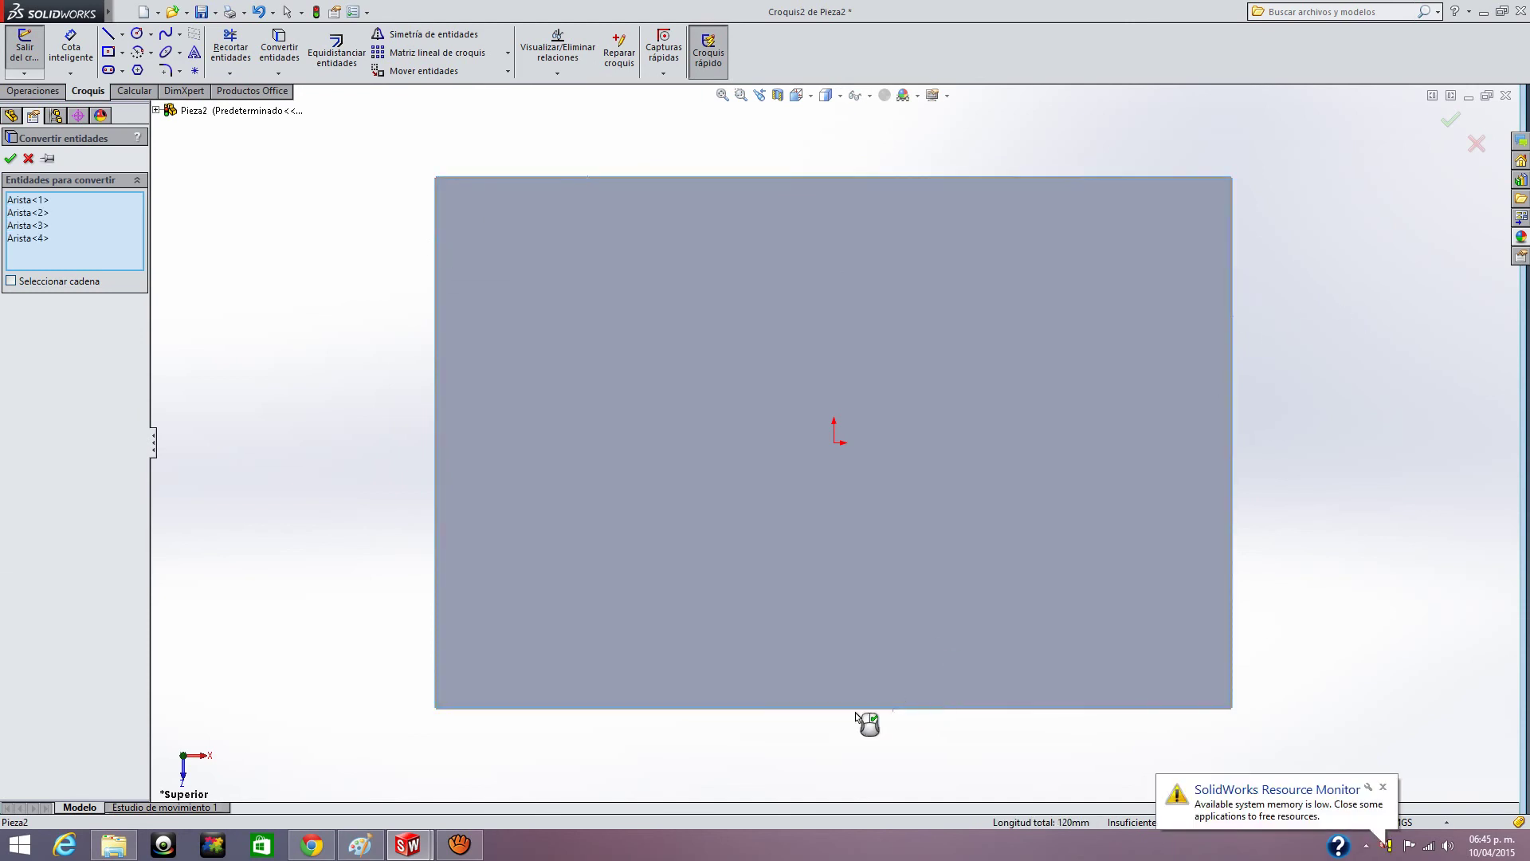
left_click(11, 158)
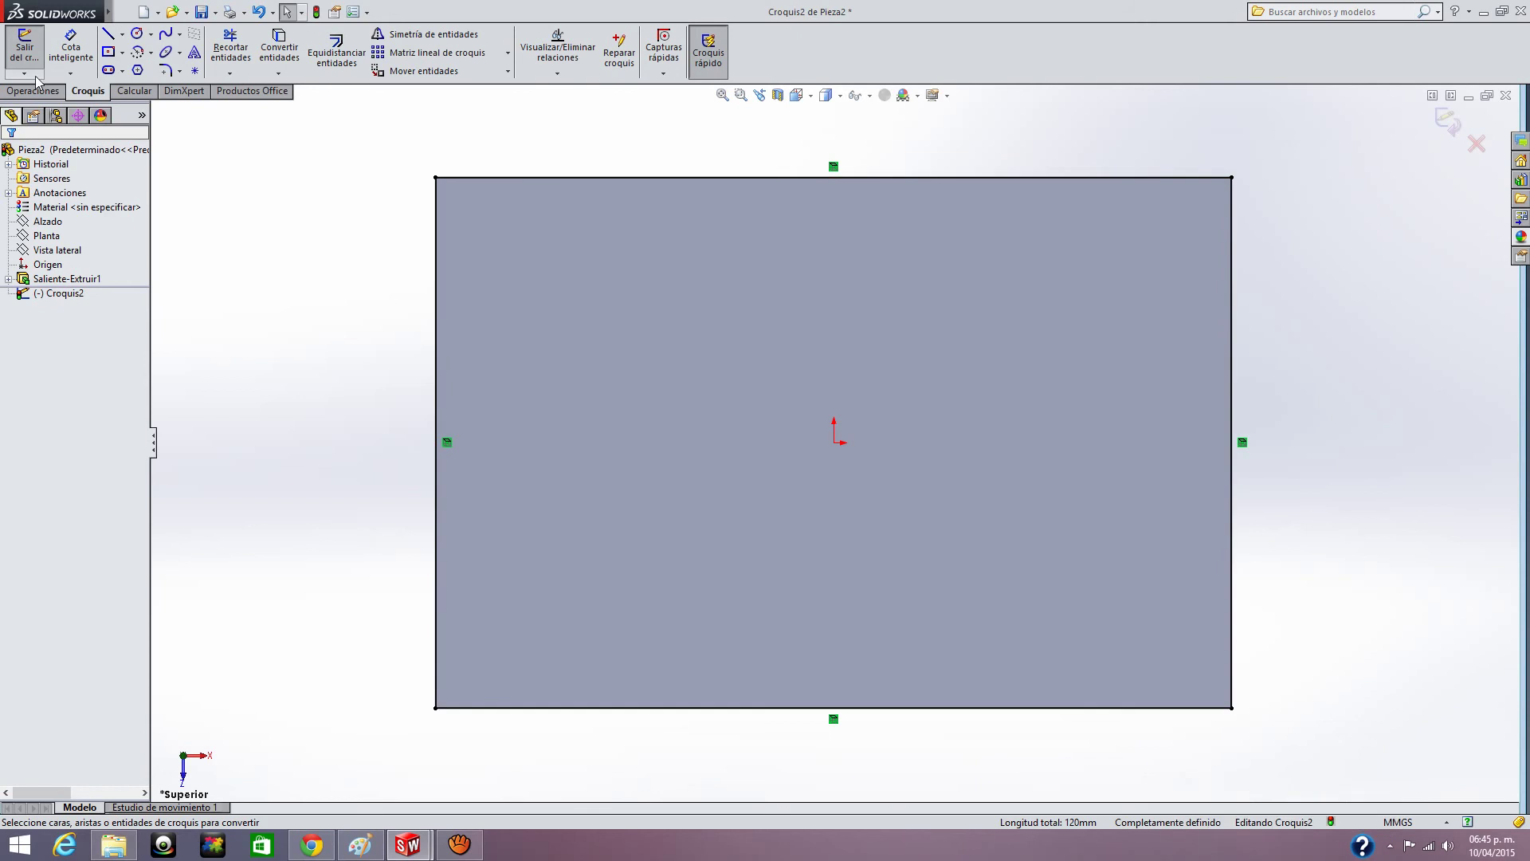
- Sketch an inner centre rectangle about 31.4 by 16.6 mm from the origin, inside the converted outline
left_click(108, 51)
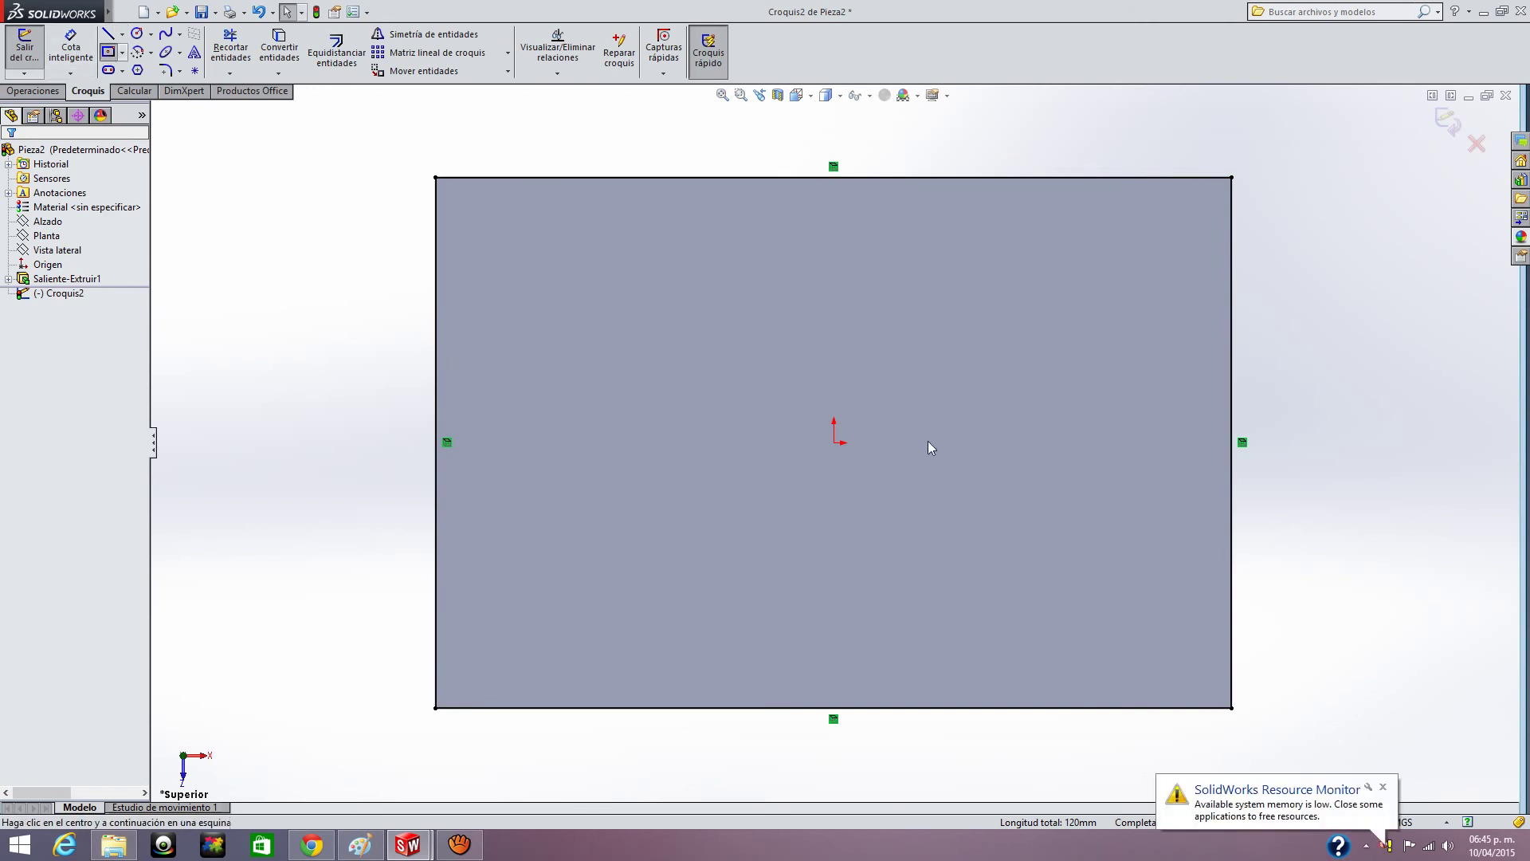
left_click(835, 442)
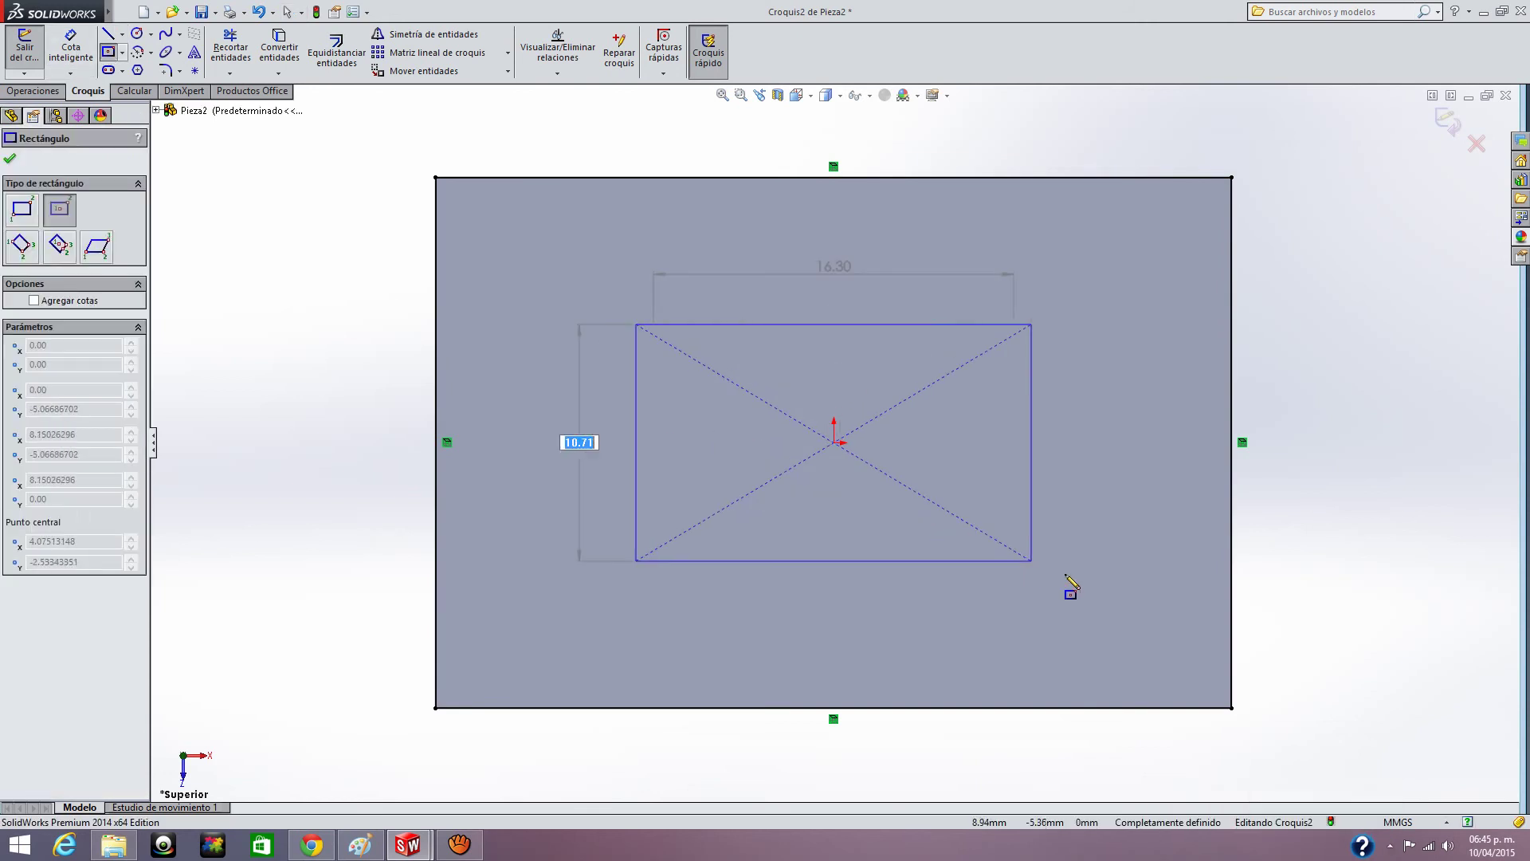
left_click(1181, 626)
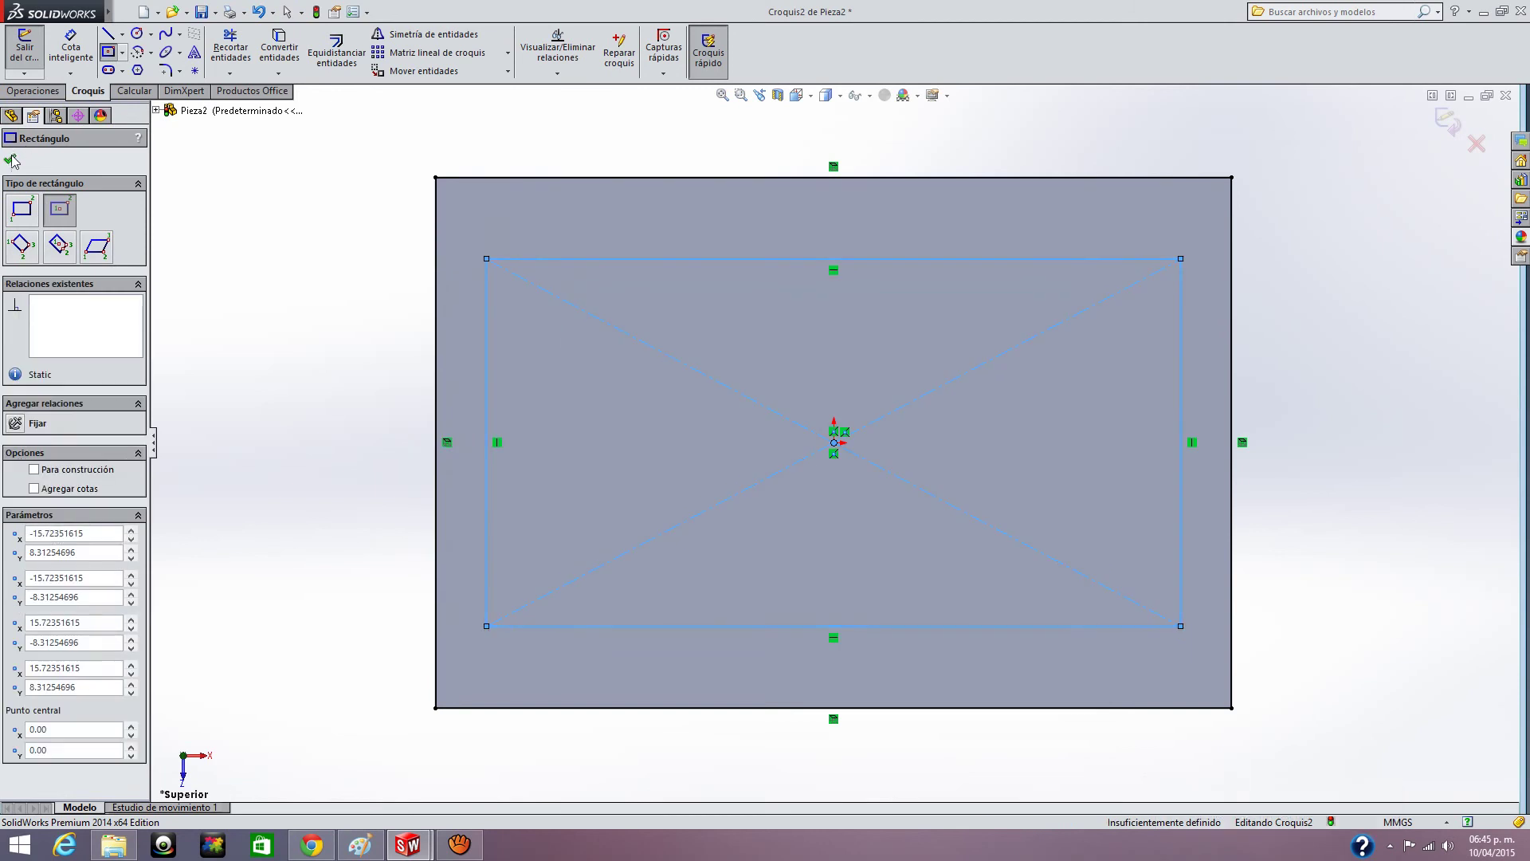
key("Escape")
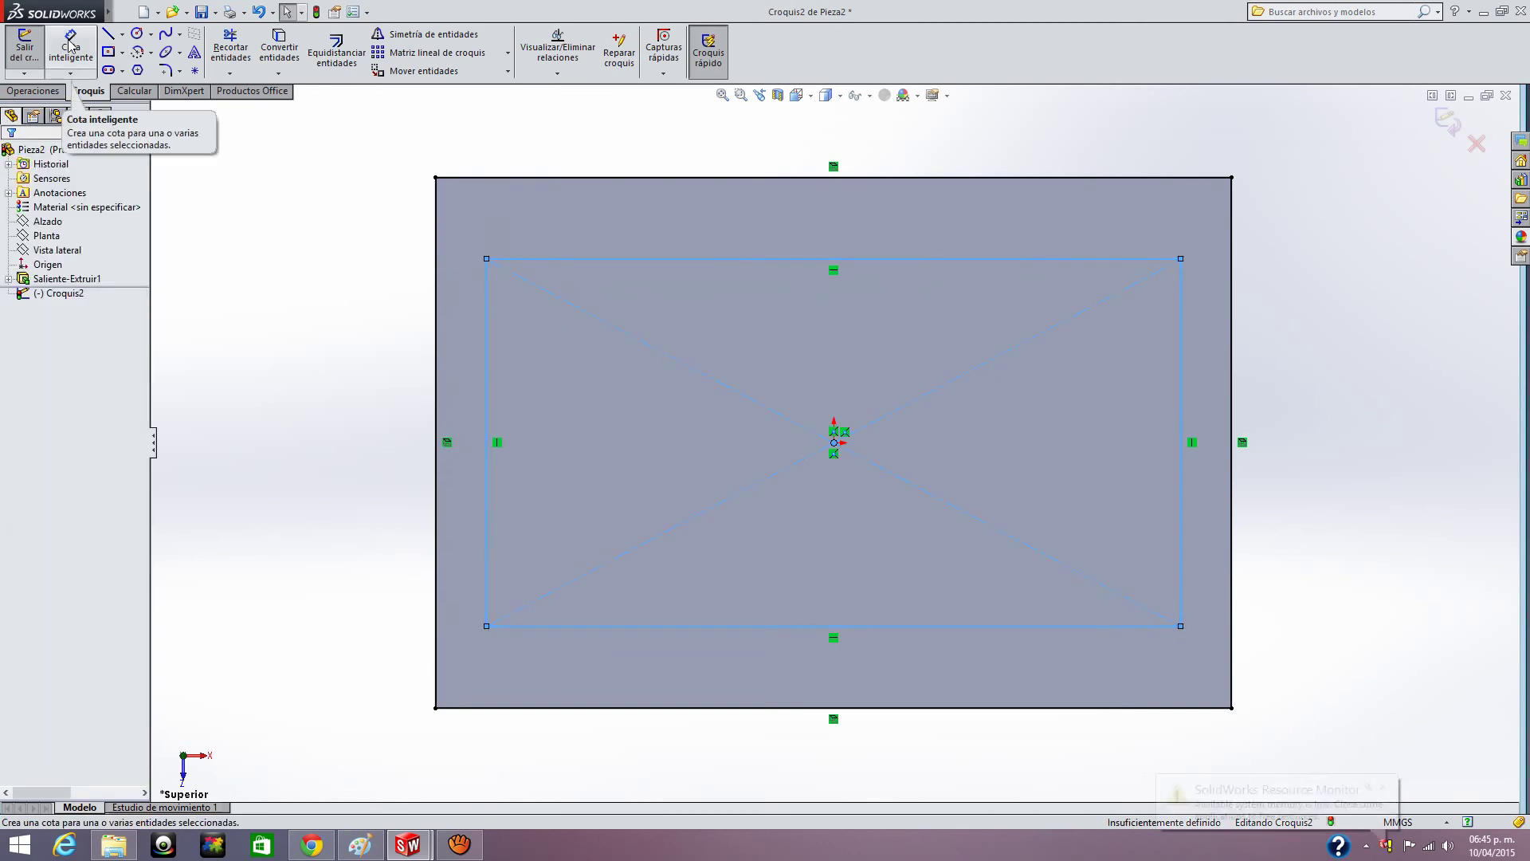
- Dimension the gap between the upper edges of the outer and inner rectangles as 0.124 mm
left_click(87, 60)
left_click(668, 180)
left_click(686, 260)
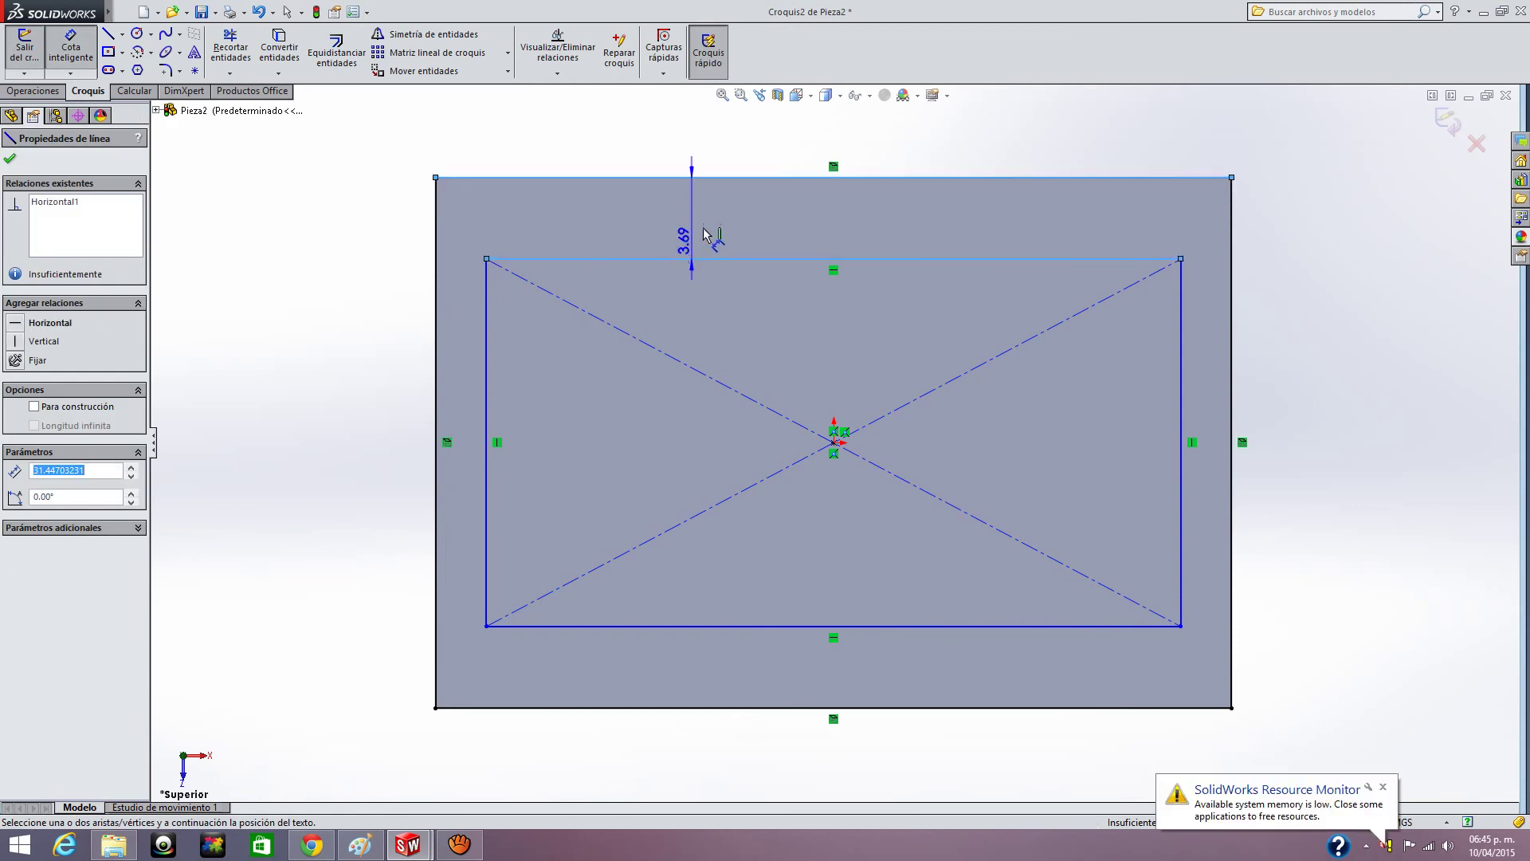
left_click(705, 232)
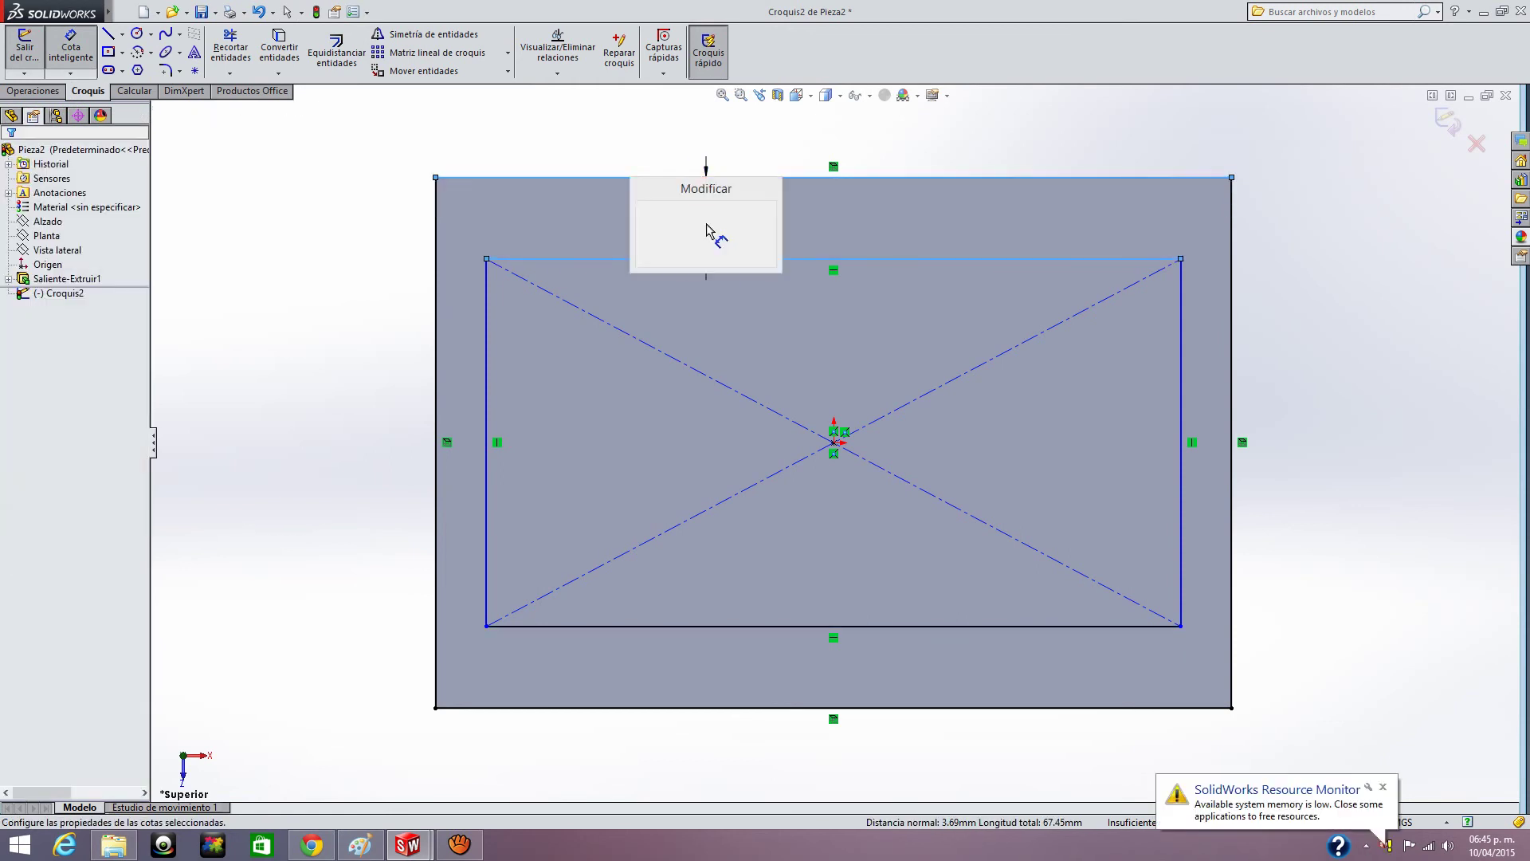
key("Return")
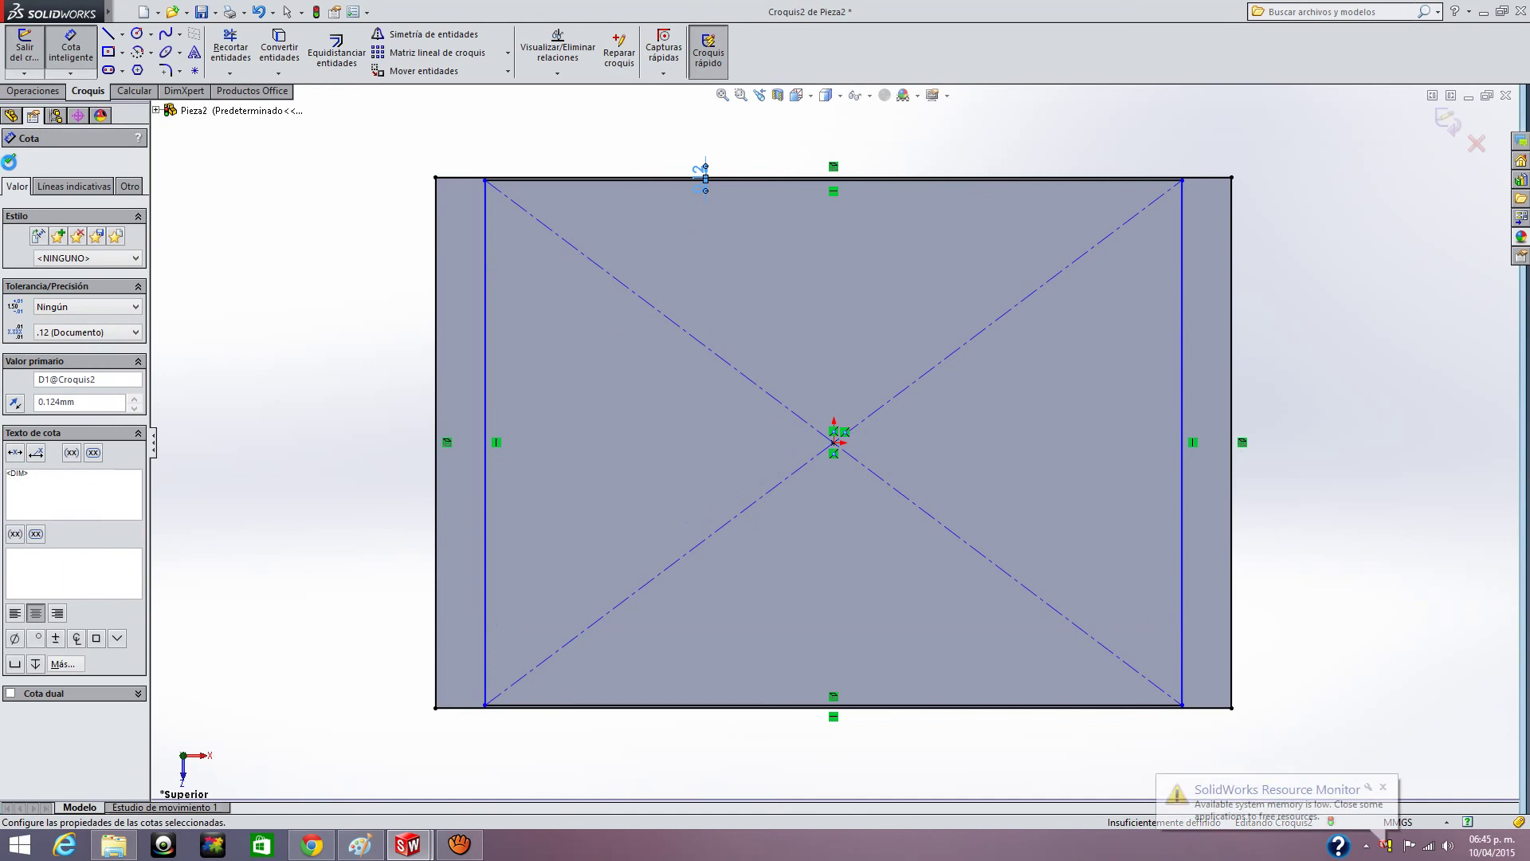
- Dimension the gap between the left edges of the outer and inner rectangles as 0.124 mm
left_click(74, 71)
left_click(73, 67)
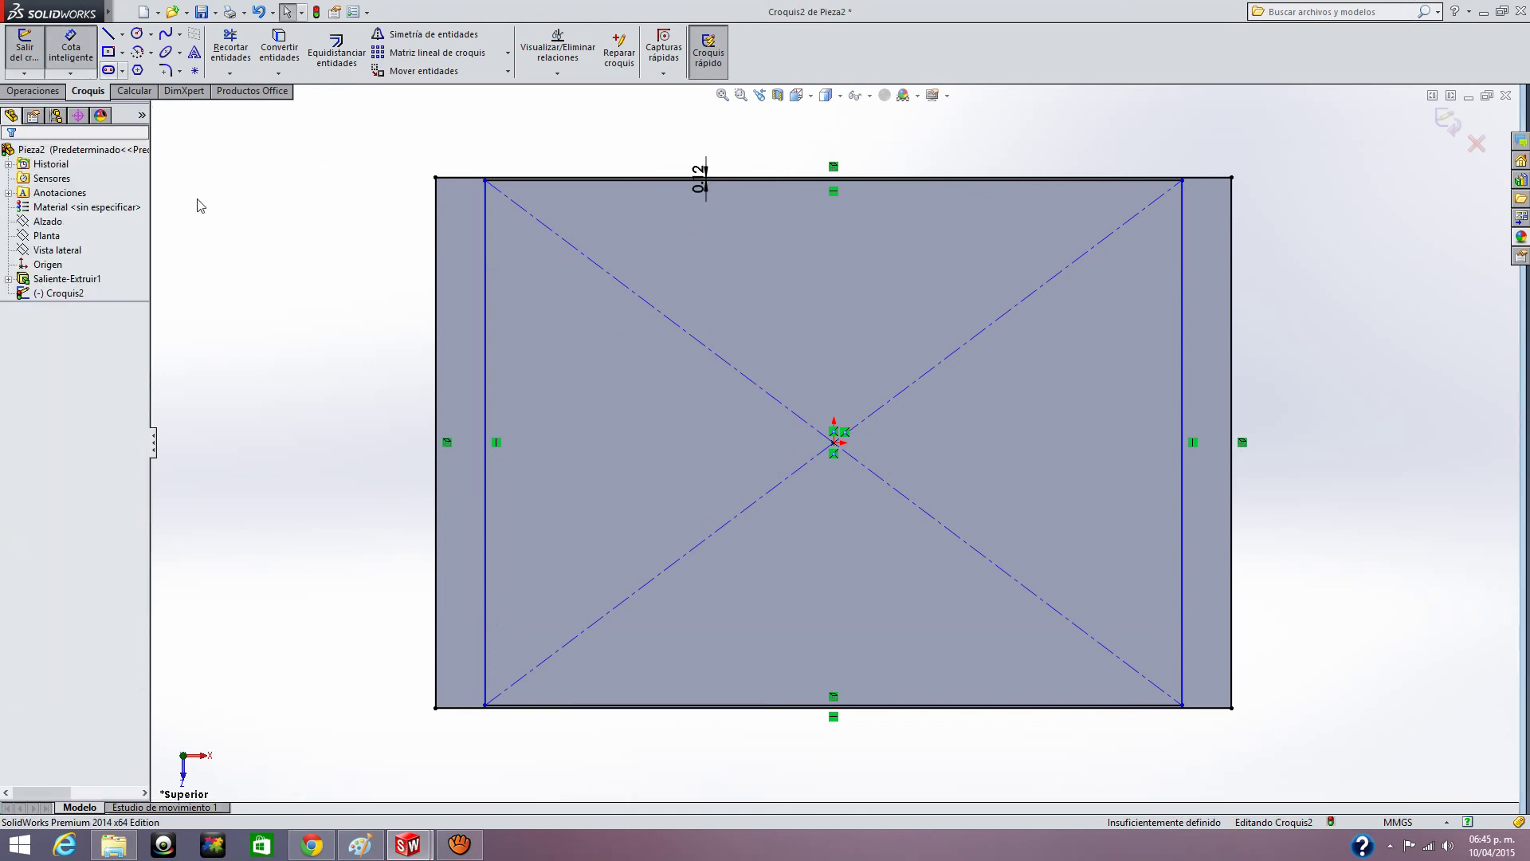
left_click(435, 353)
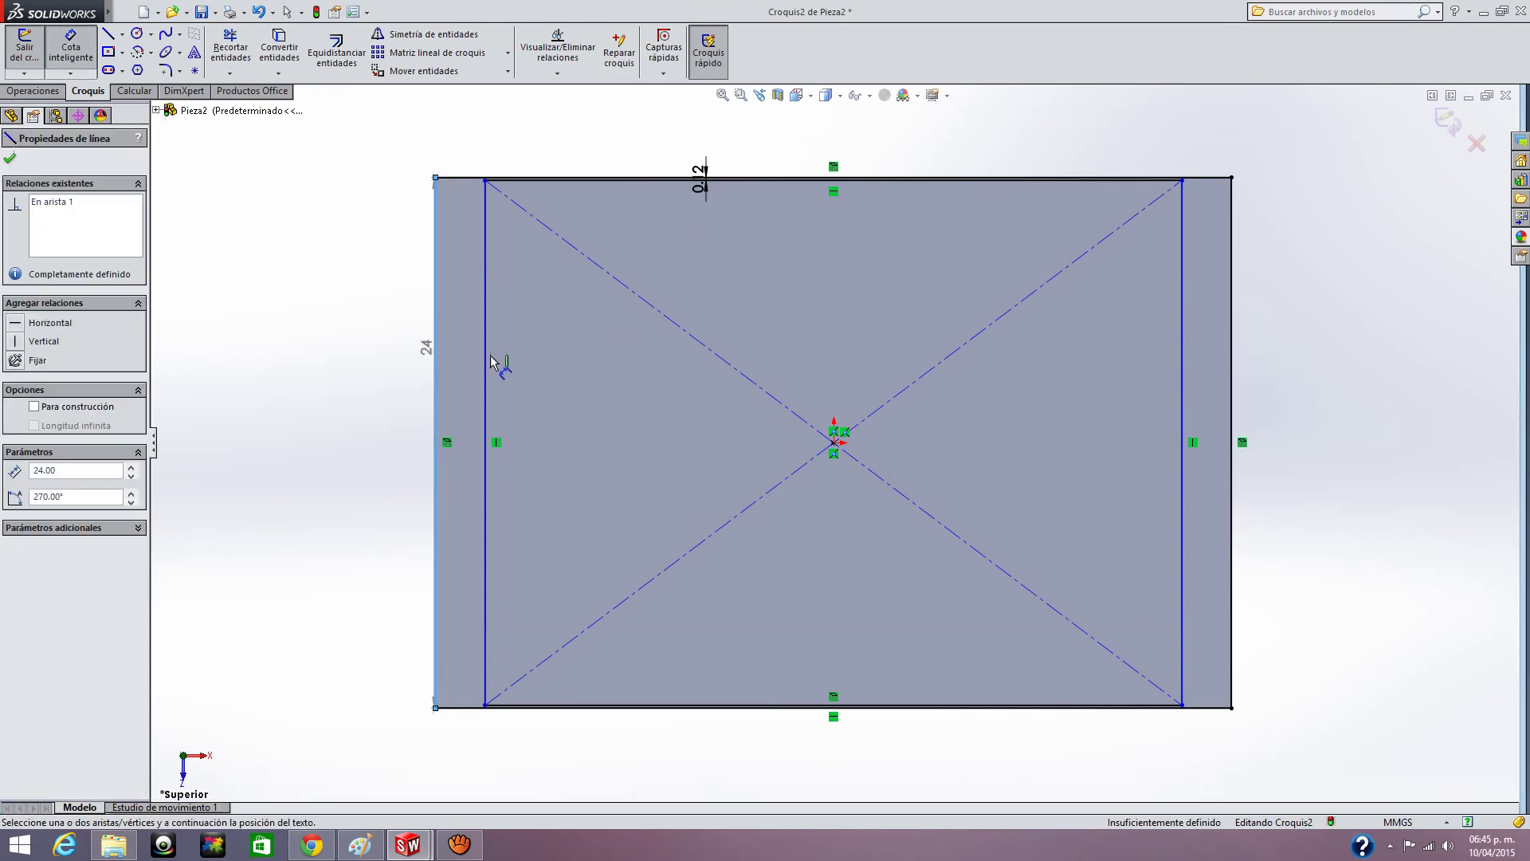
left_click(487, 356)
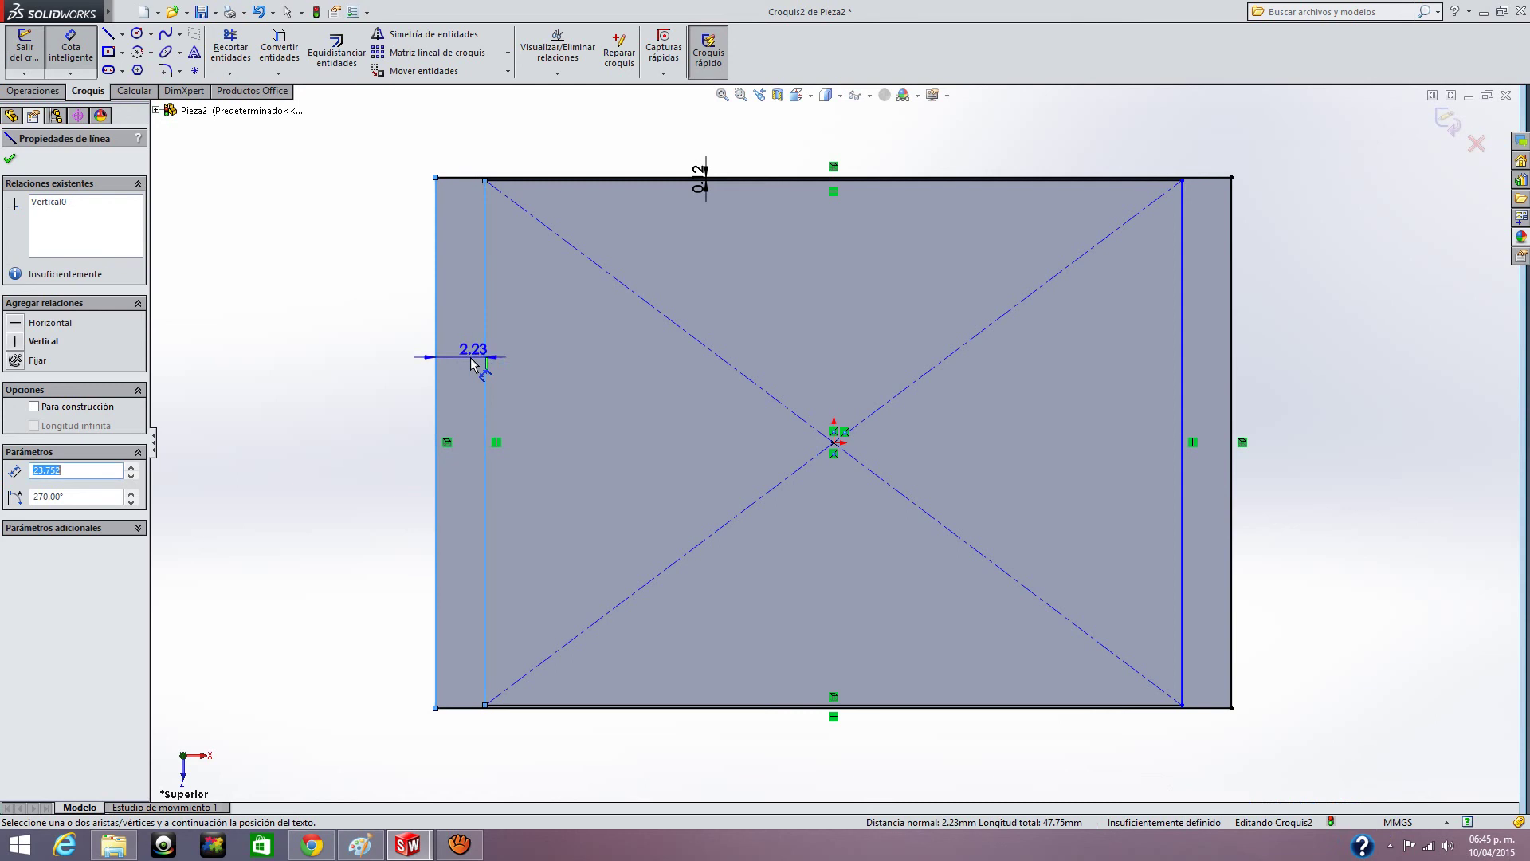
left_click(464, 367)
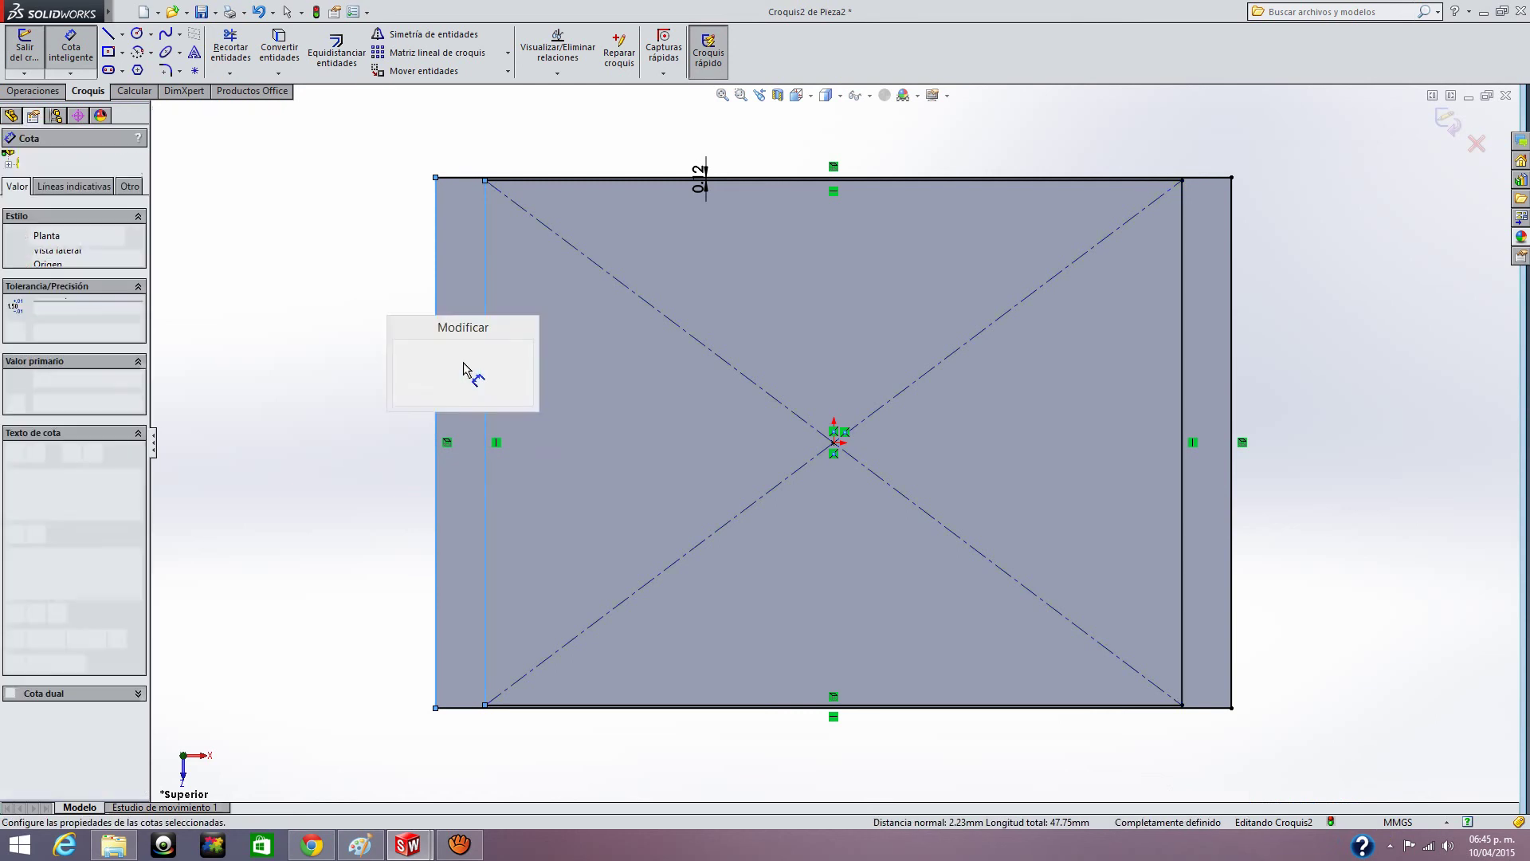
type("0.124")
key("Return")
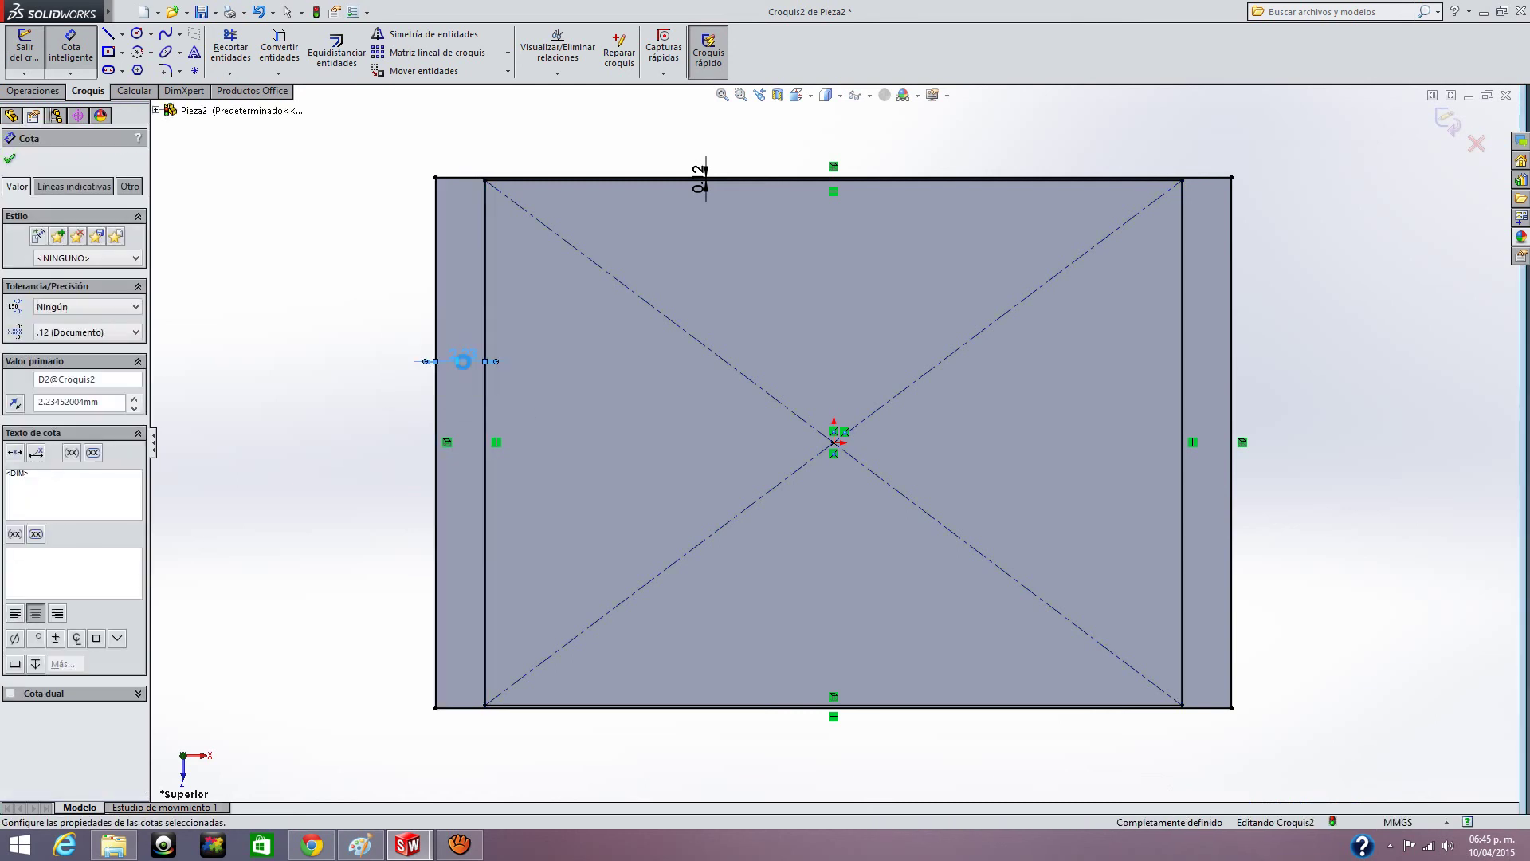
left_click(11, 159)
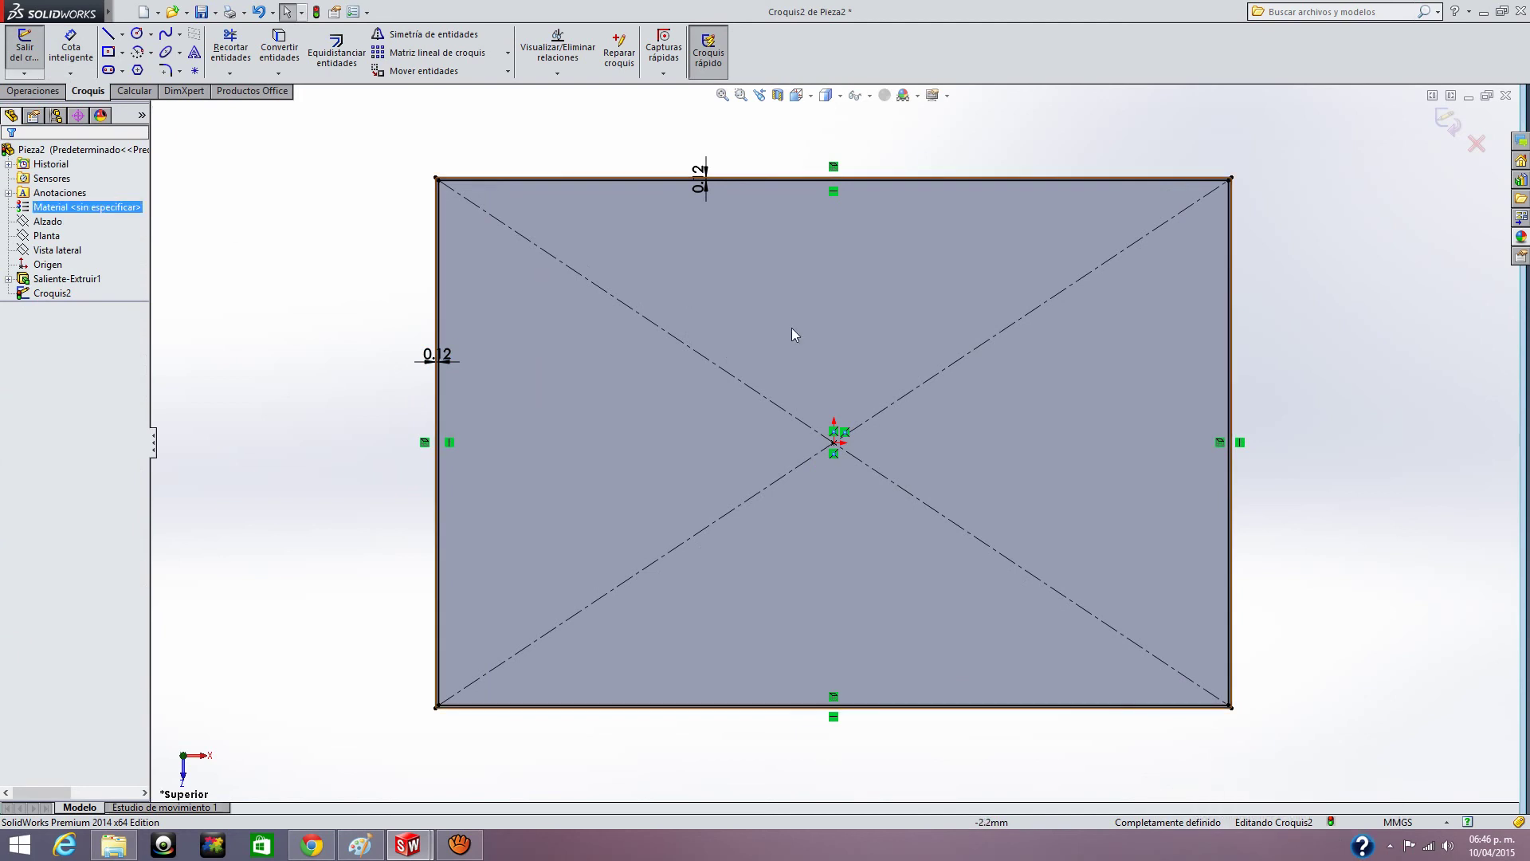
- Extrude the thin frame between the two rectangles upward from the base plate to form the four box walls
left_click(32, 91)
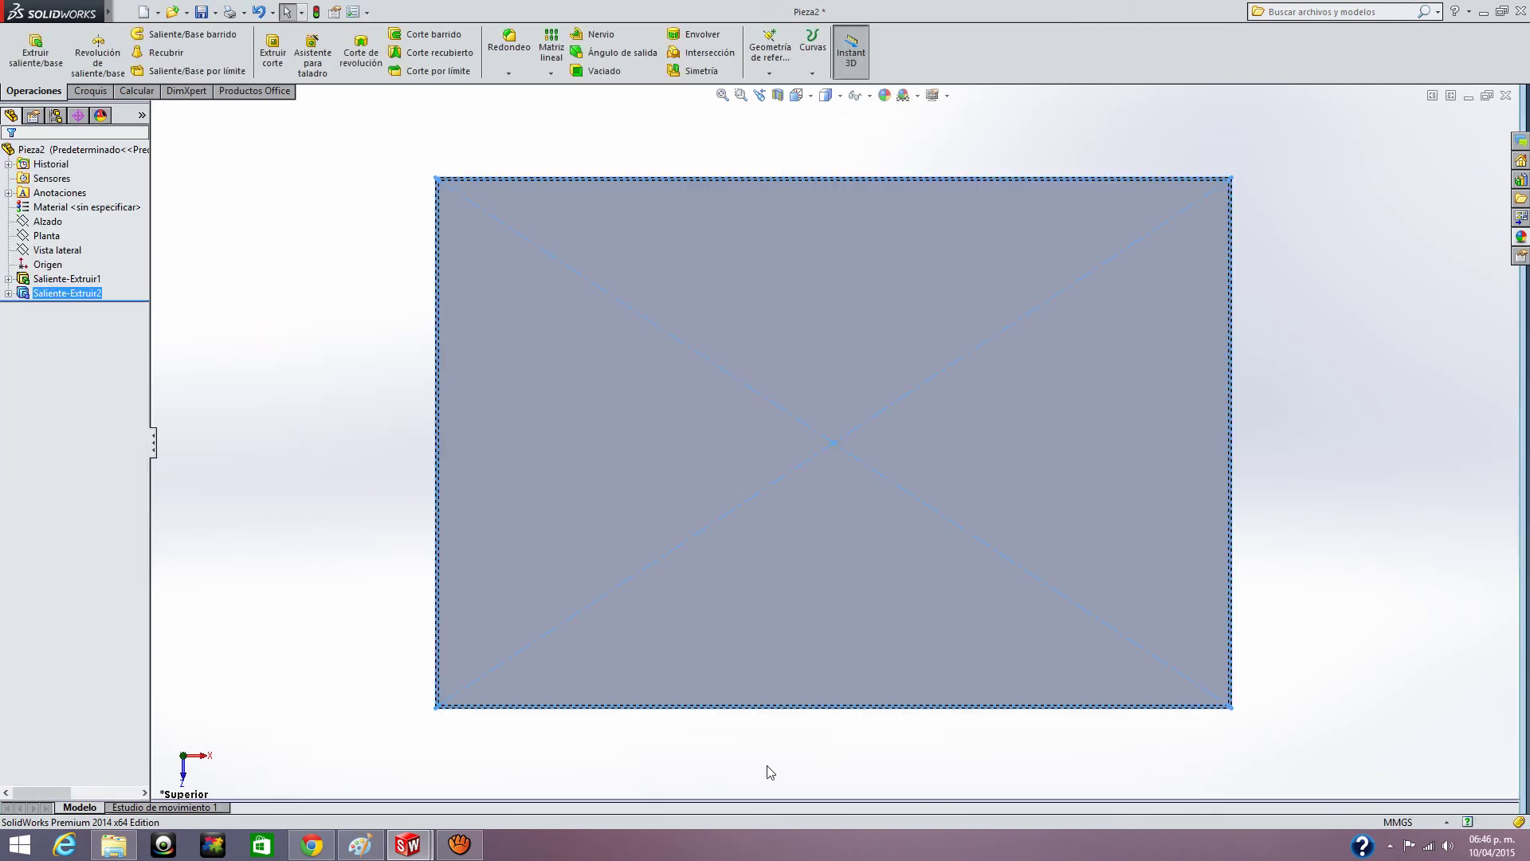
middle_click_drag(777, 737, 789, 581)
scroll(786, 574, "up", 3)
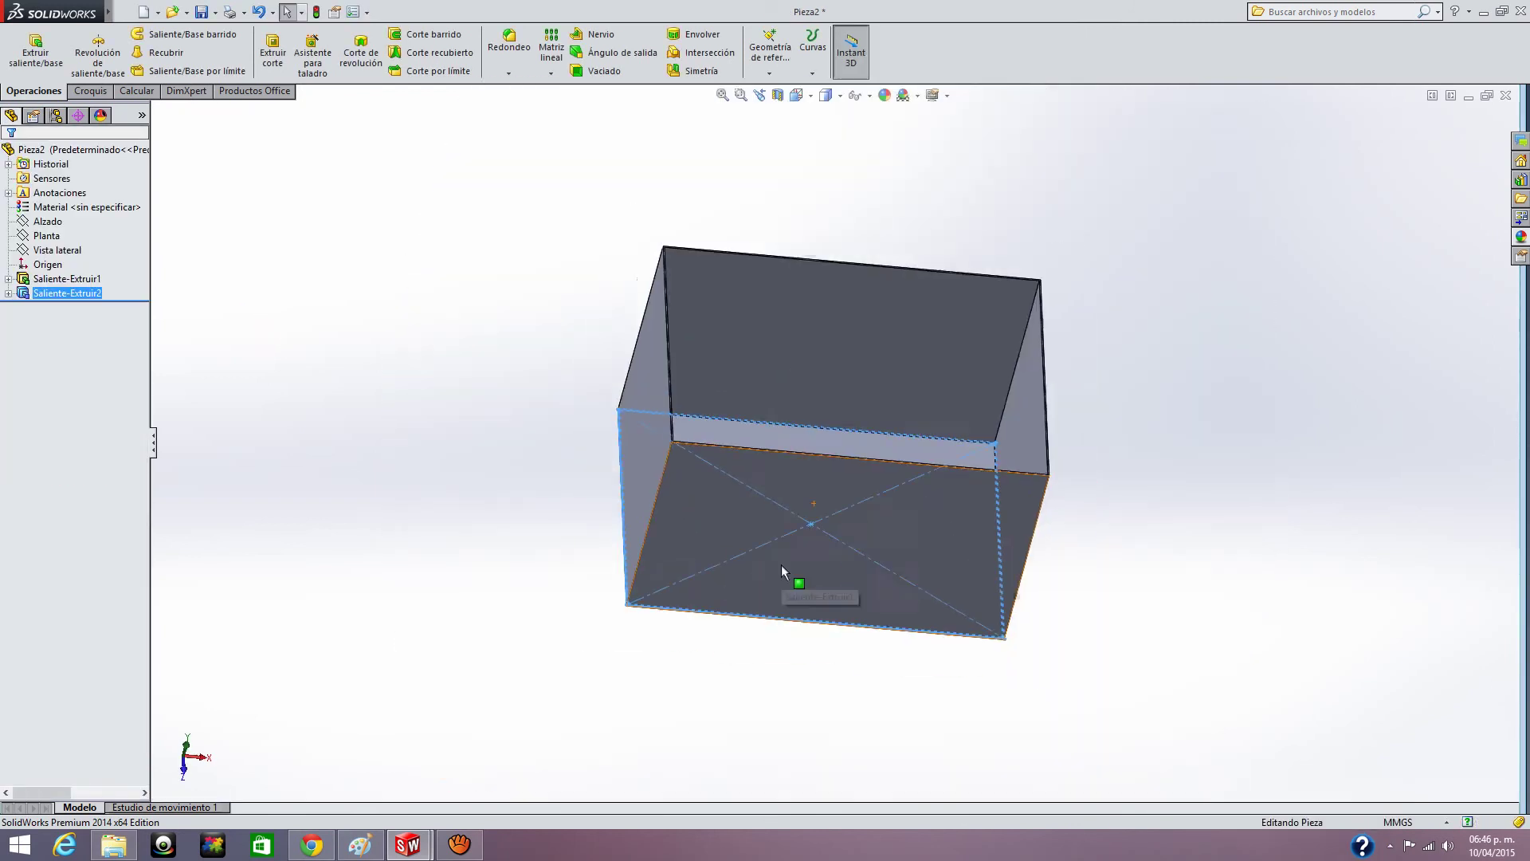
middle_click_drag(1163, 558, 1021, 512)
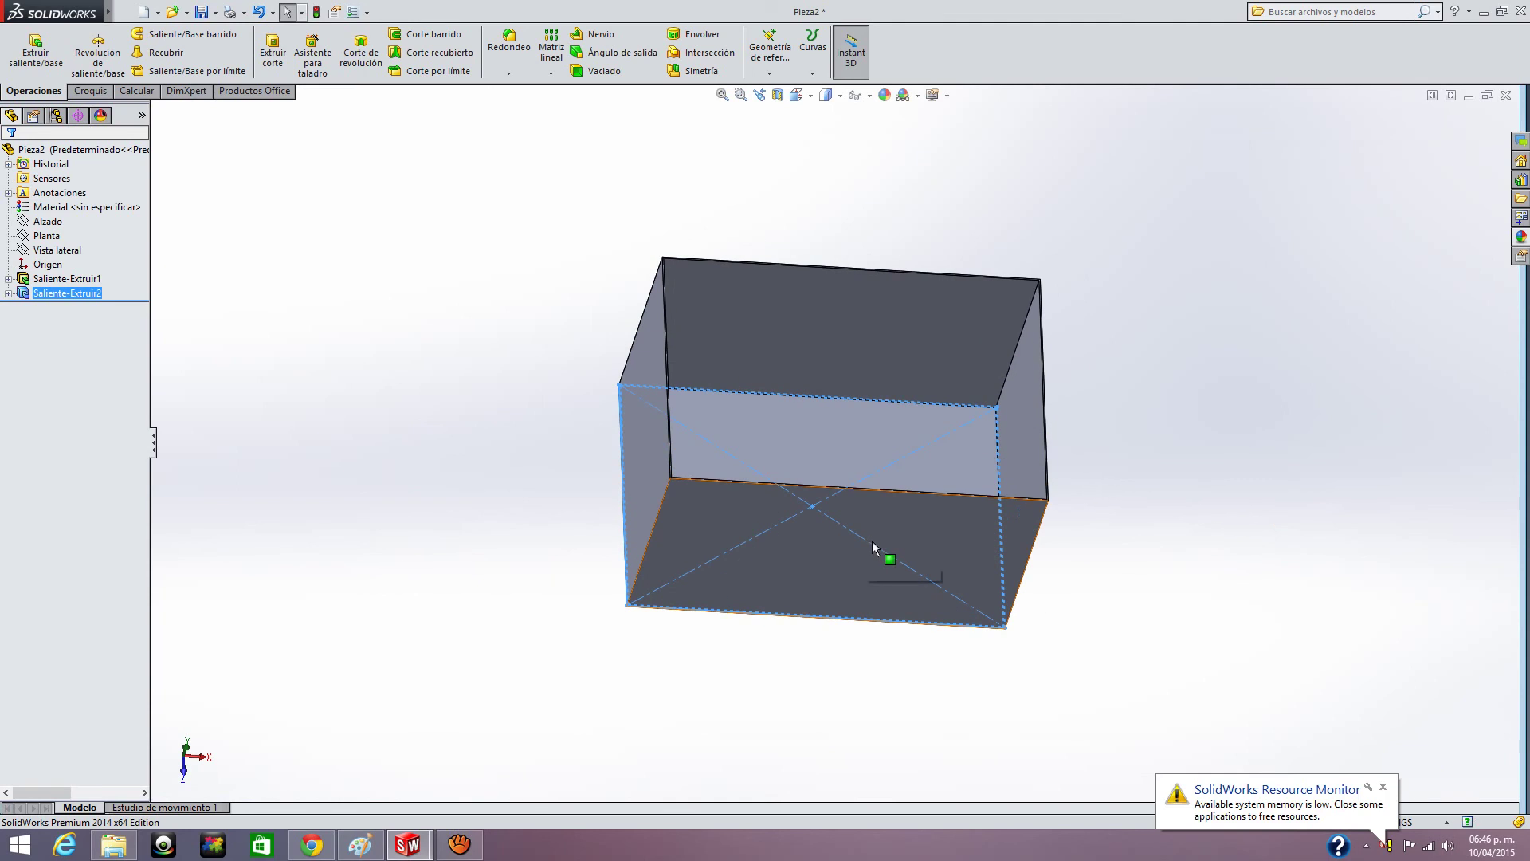
key("Escape")
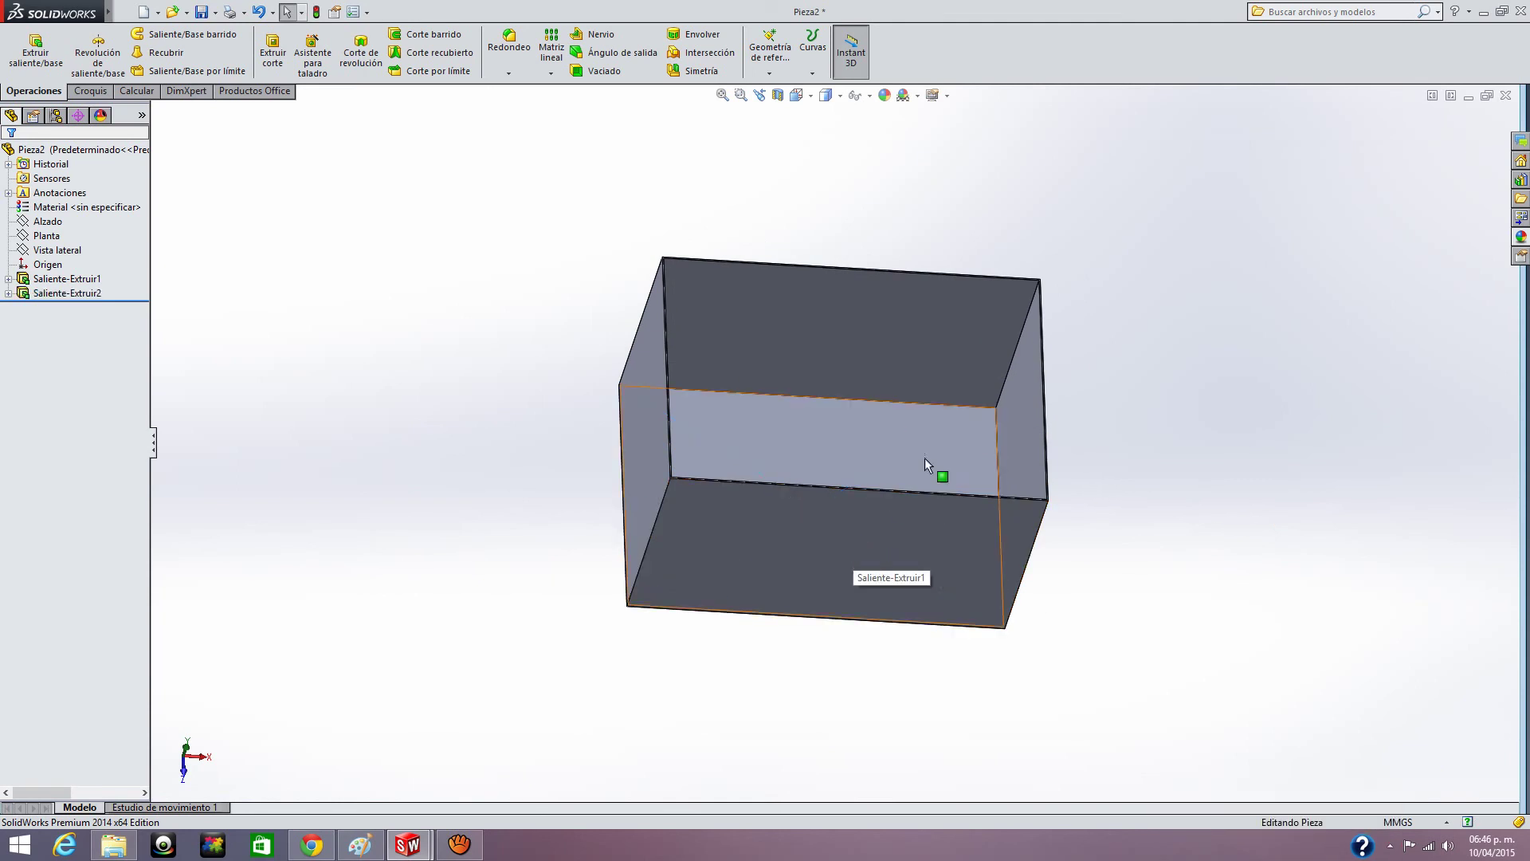
middle_click_drag(1119, 483, 1013, 452)
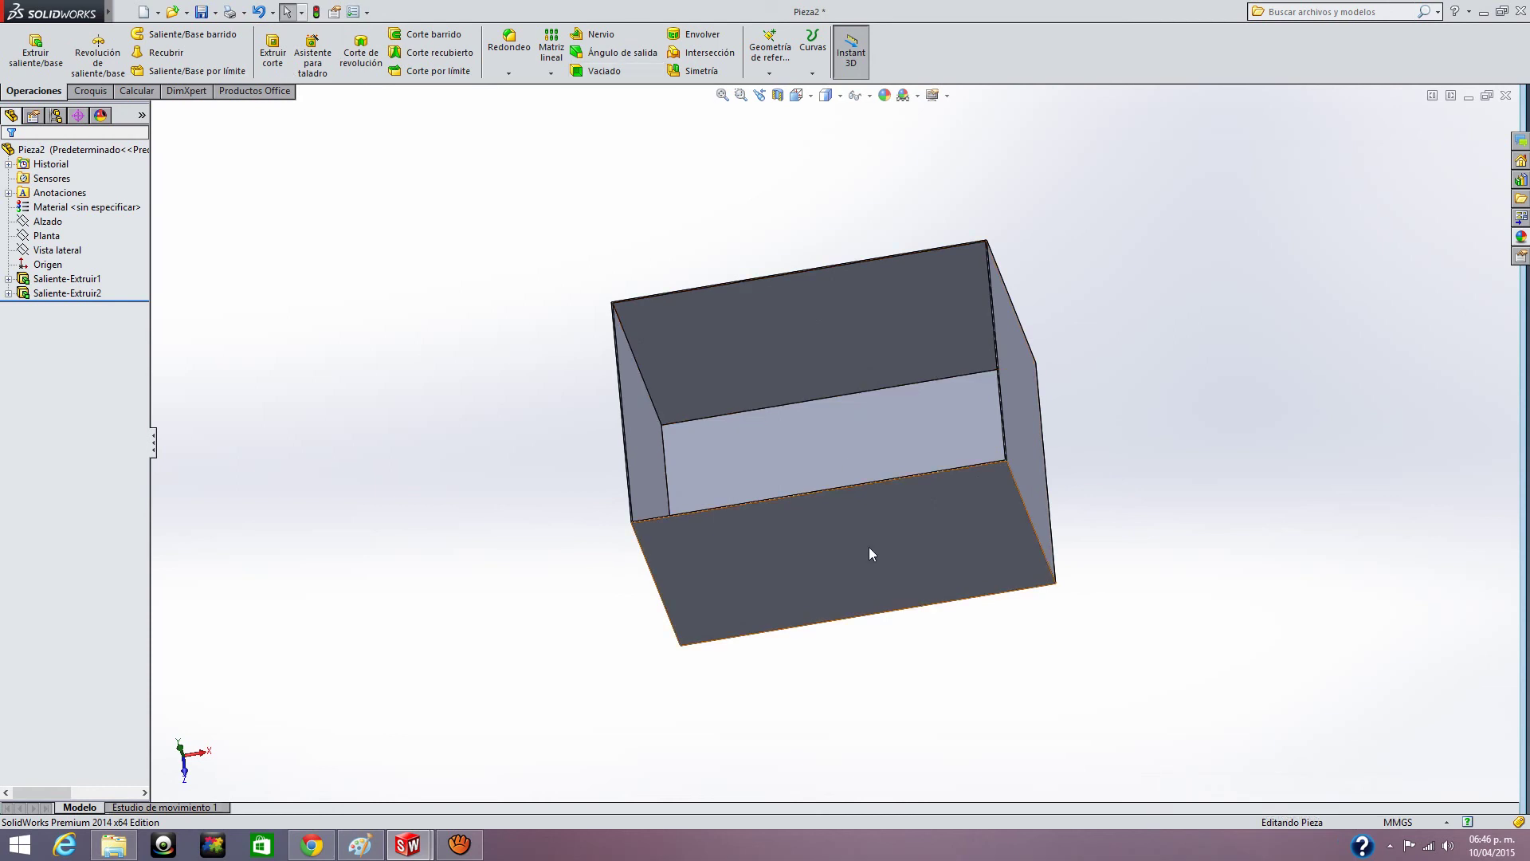
- Orient the view to the front of the box and open a new line sketch on its front face
left_click(869, 546)
left_click(796, 95)
left_click(825, 95)
left_click(797, 95)
left_click(878, 175)
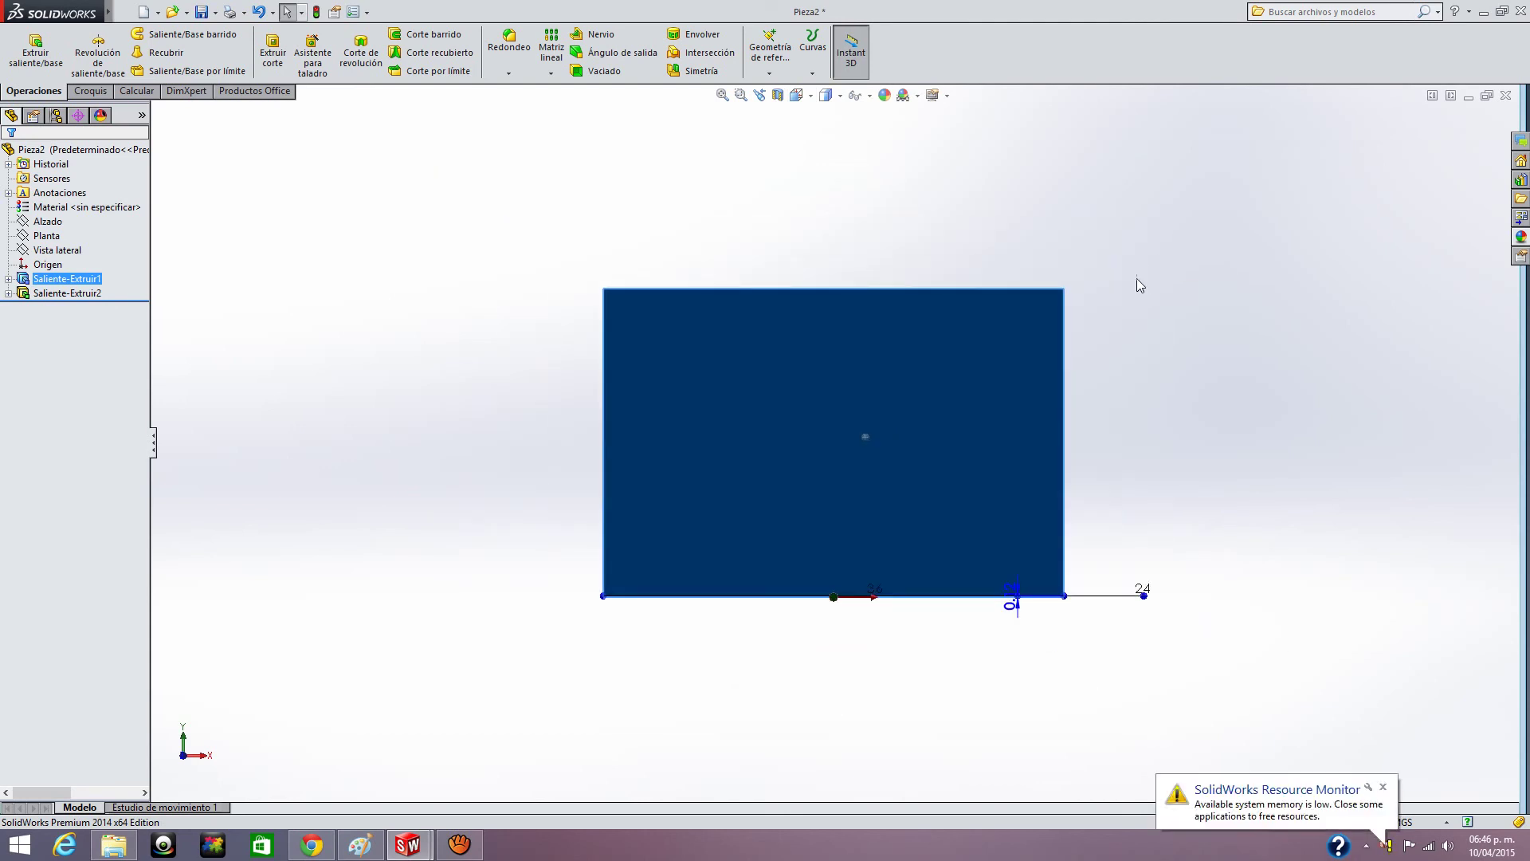
left_click(1136, 300)
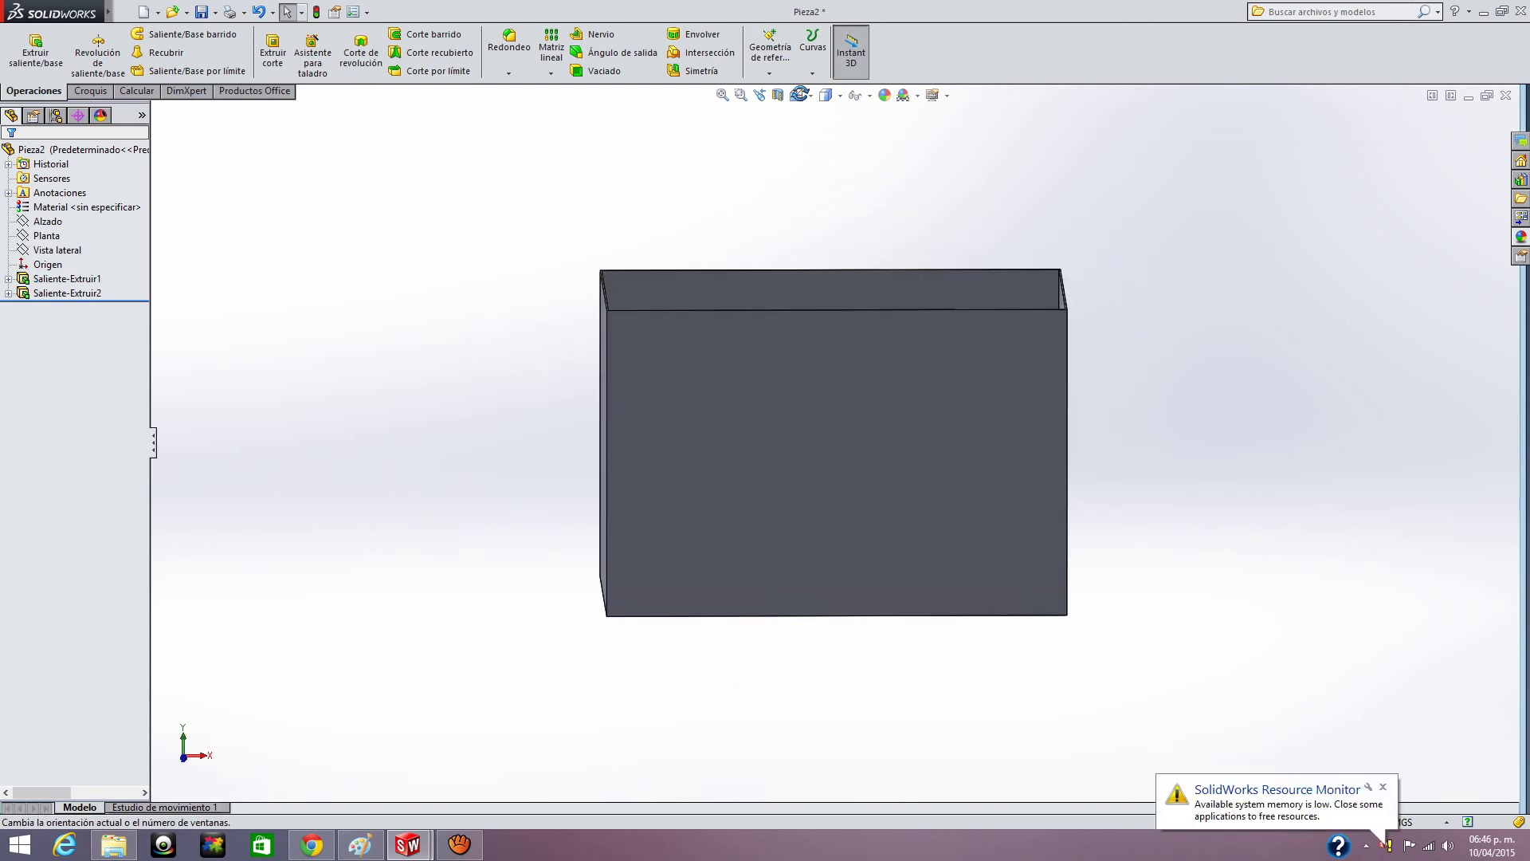
left_click(801, 97)
left_click(877, 176)
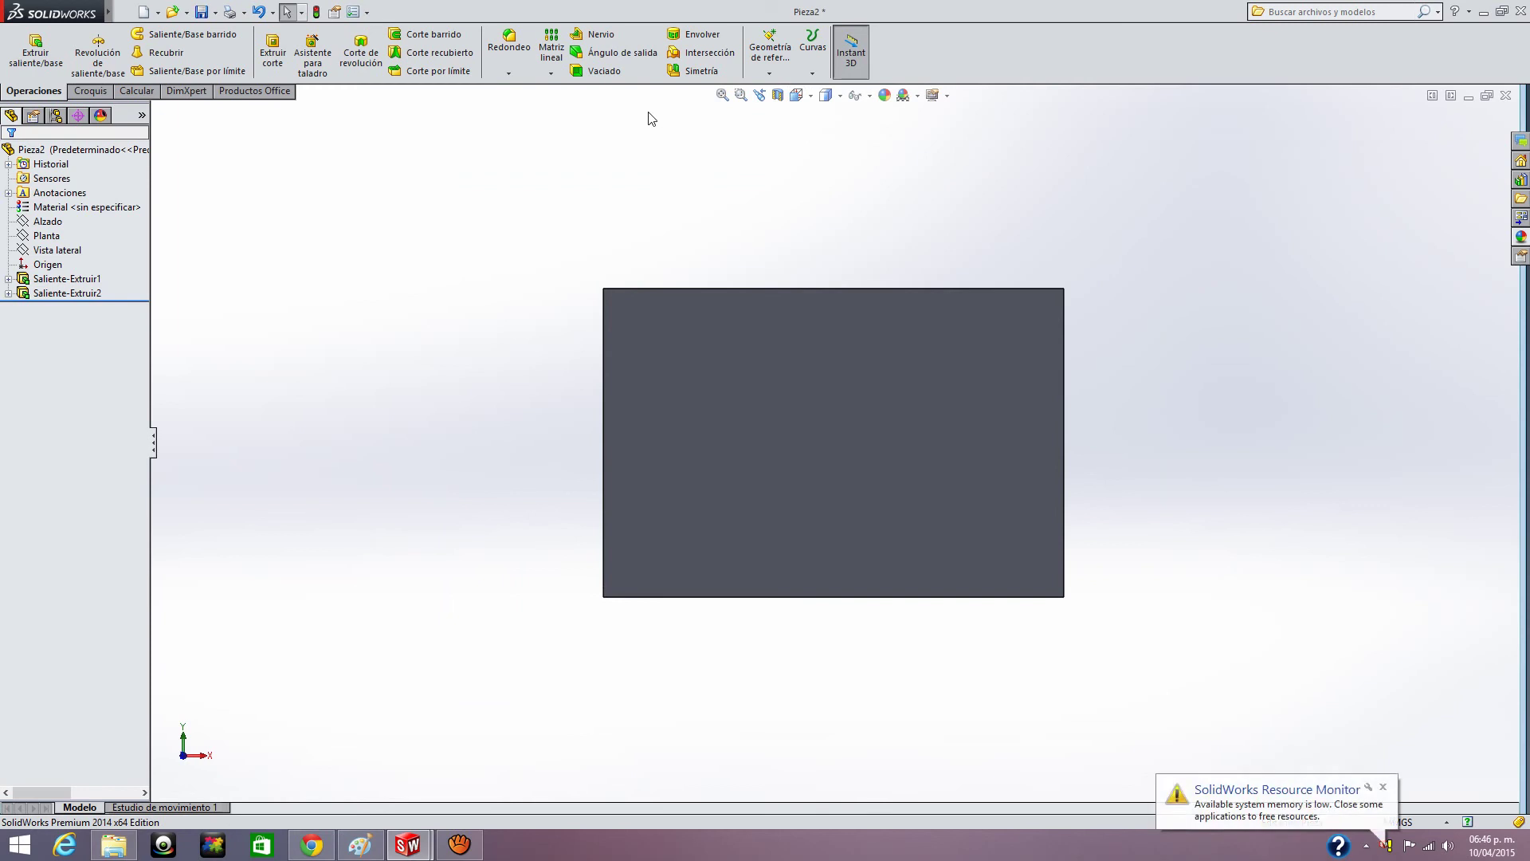
left_click(90, 91)
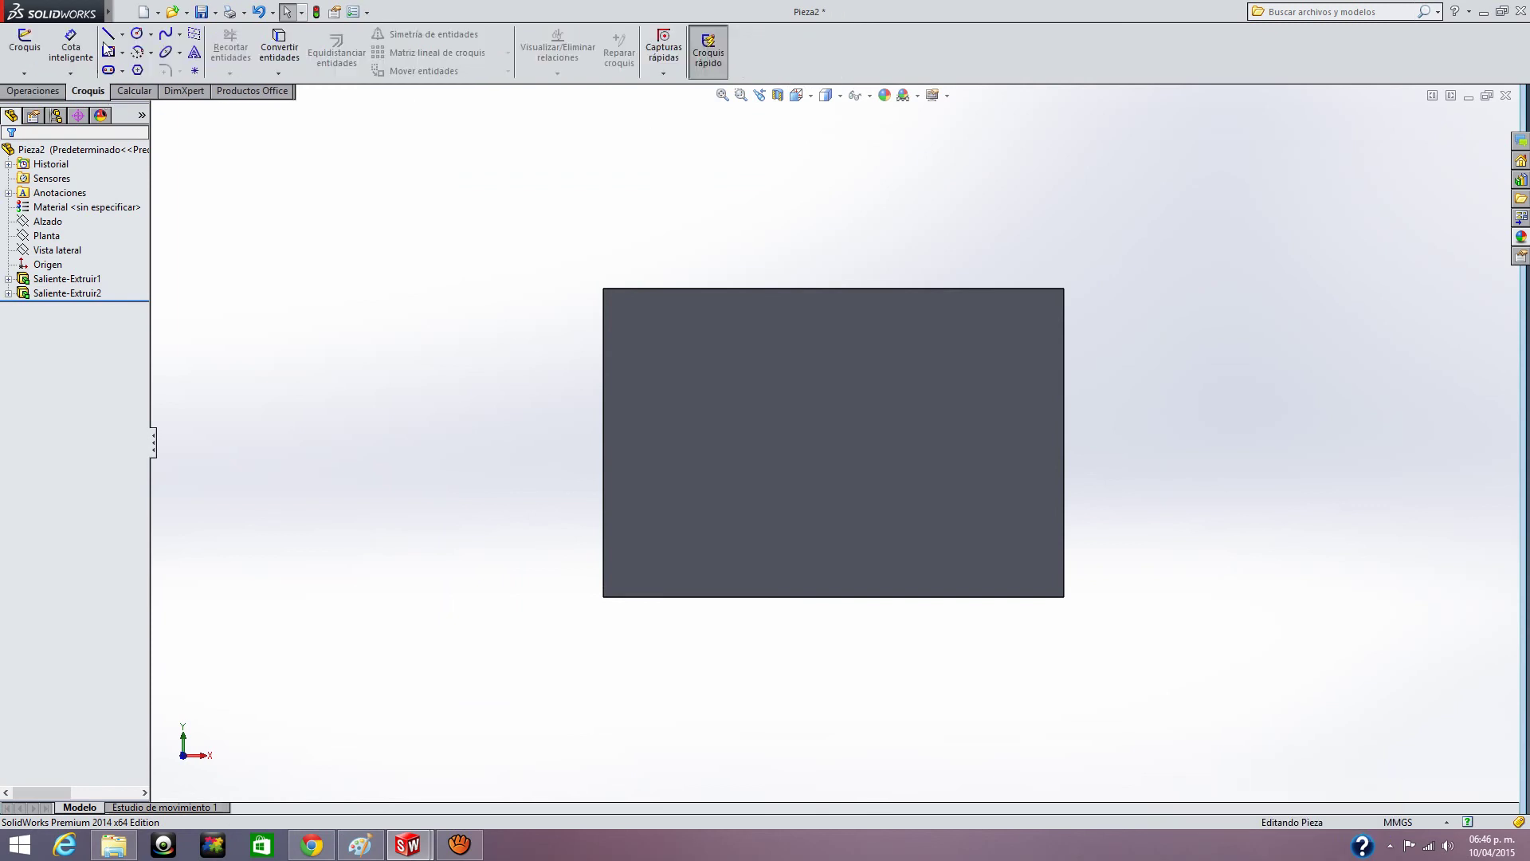
left_click(108, 35)
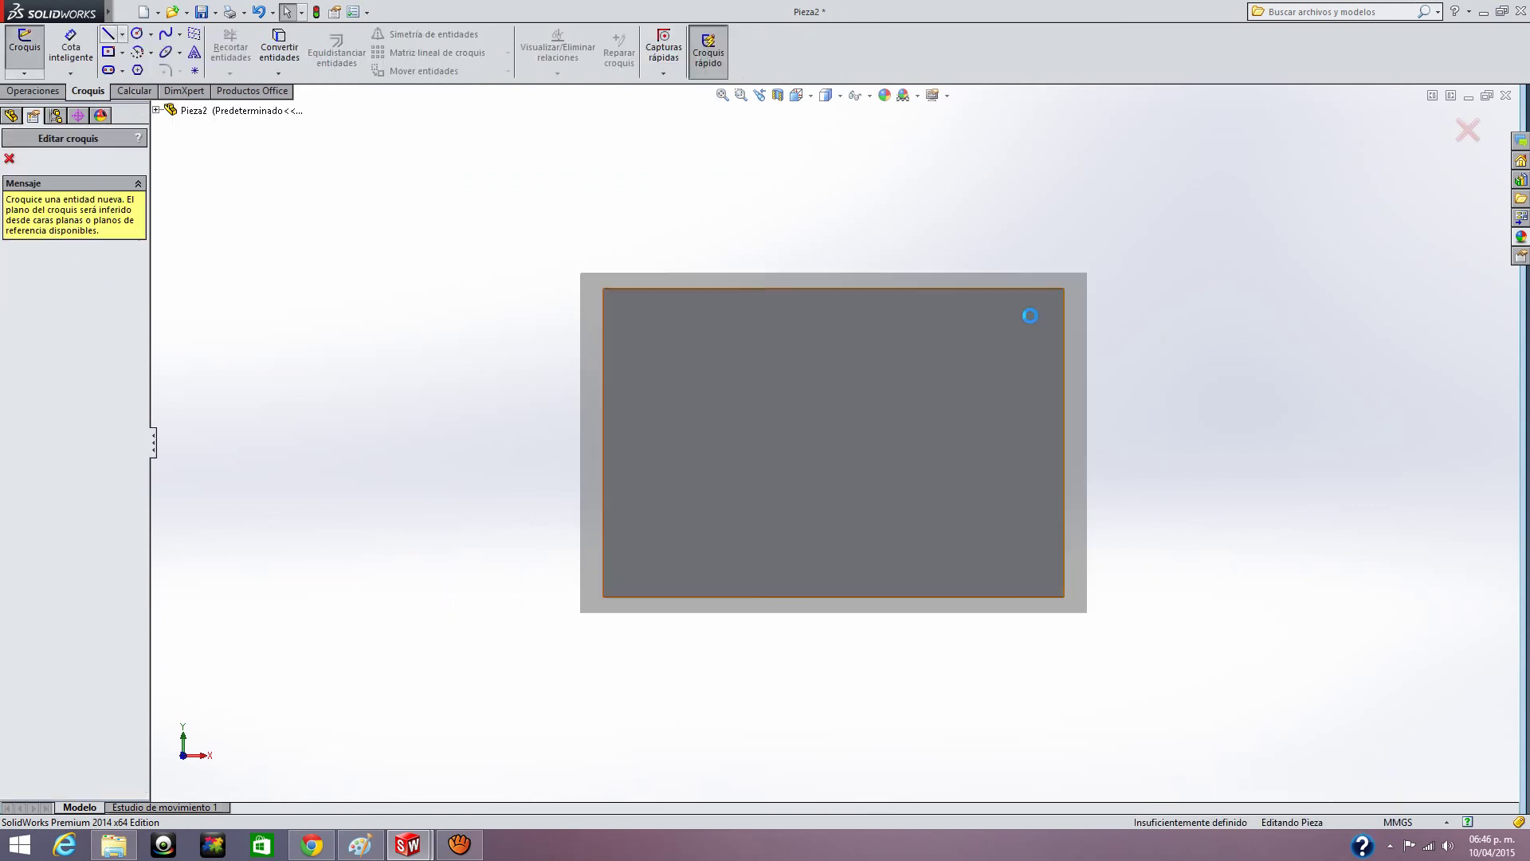
left_click(1067, 290)
- Sketch a narrow four-sided flap profile about 10 mm long, slanting outward from the front face's upper-right corner and closed along its top edge
left_click(1066, 289)
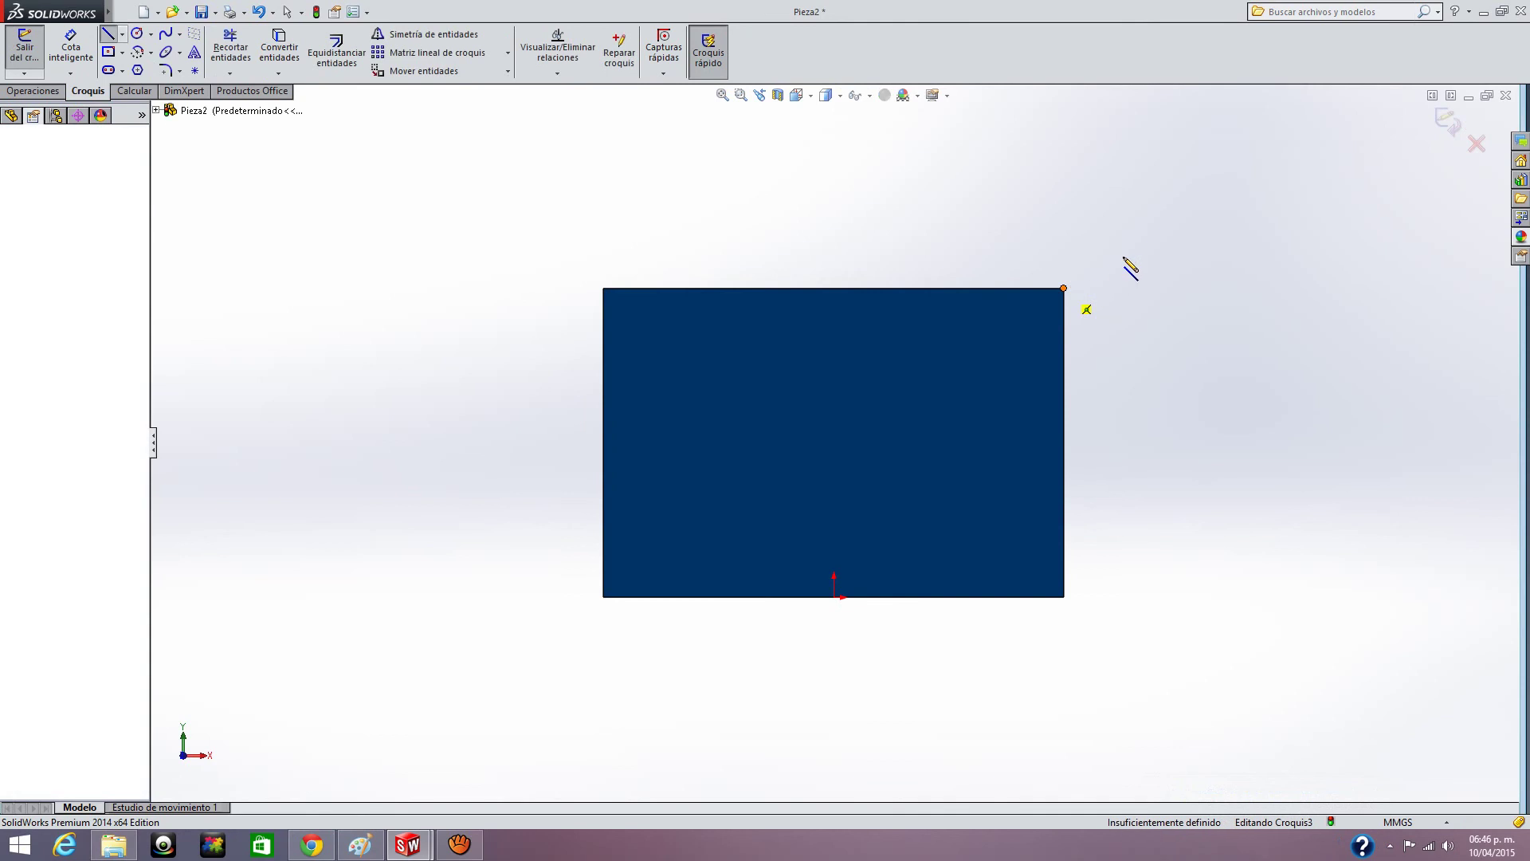
left_click(1172, 225)
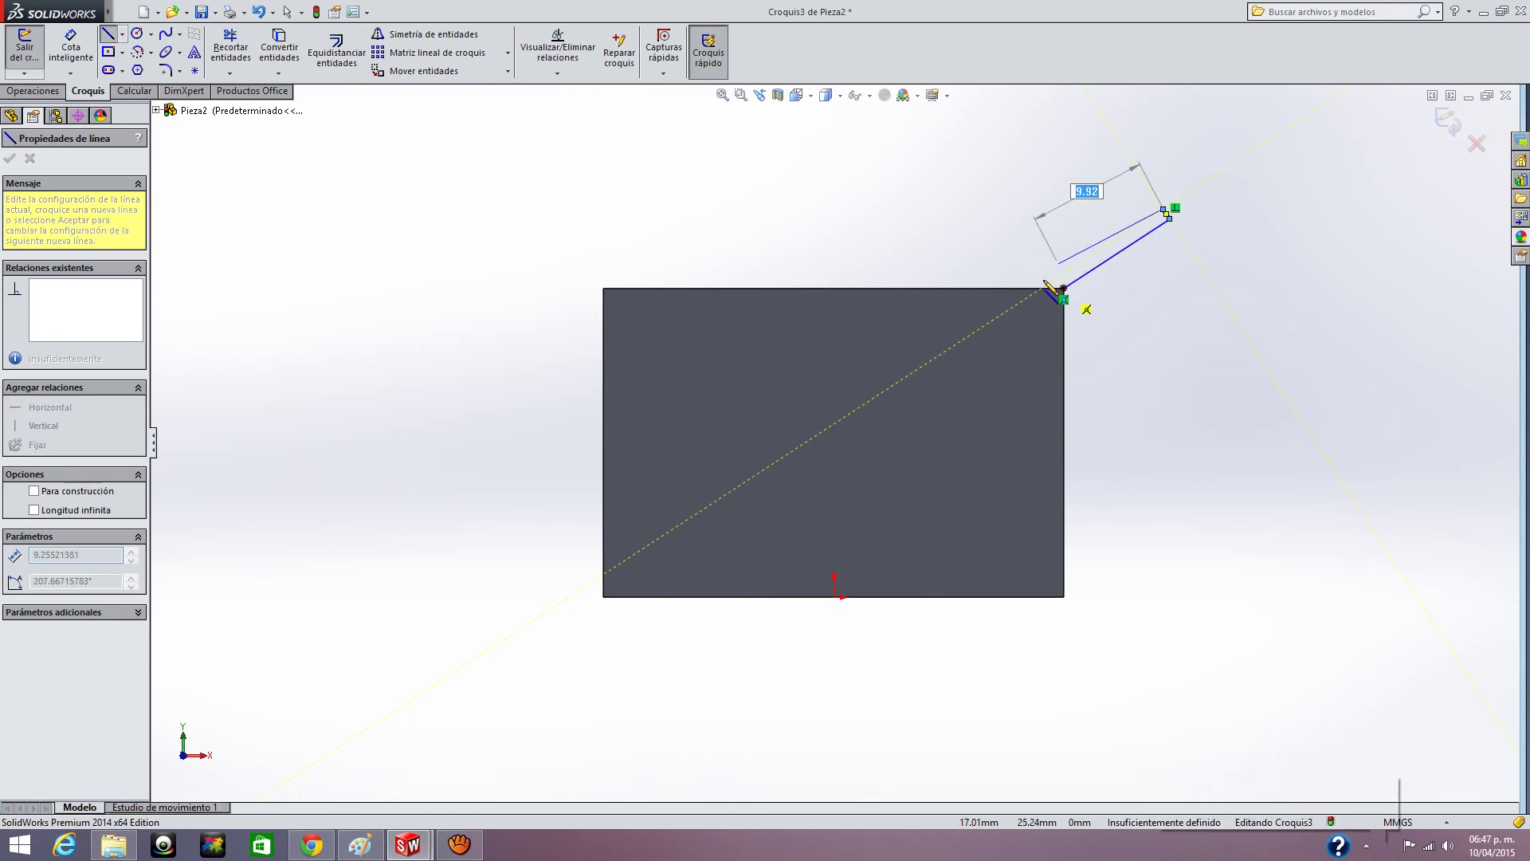
scroll(1087, 272, "down", 1)
scroll(1076, 283, "down", 3)
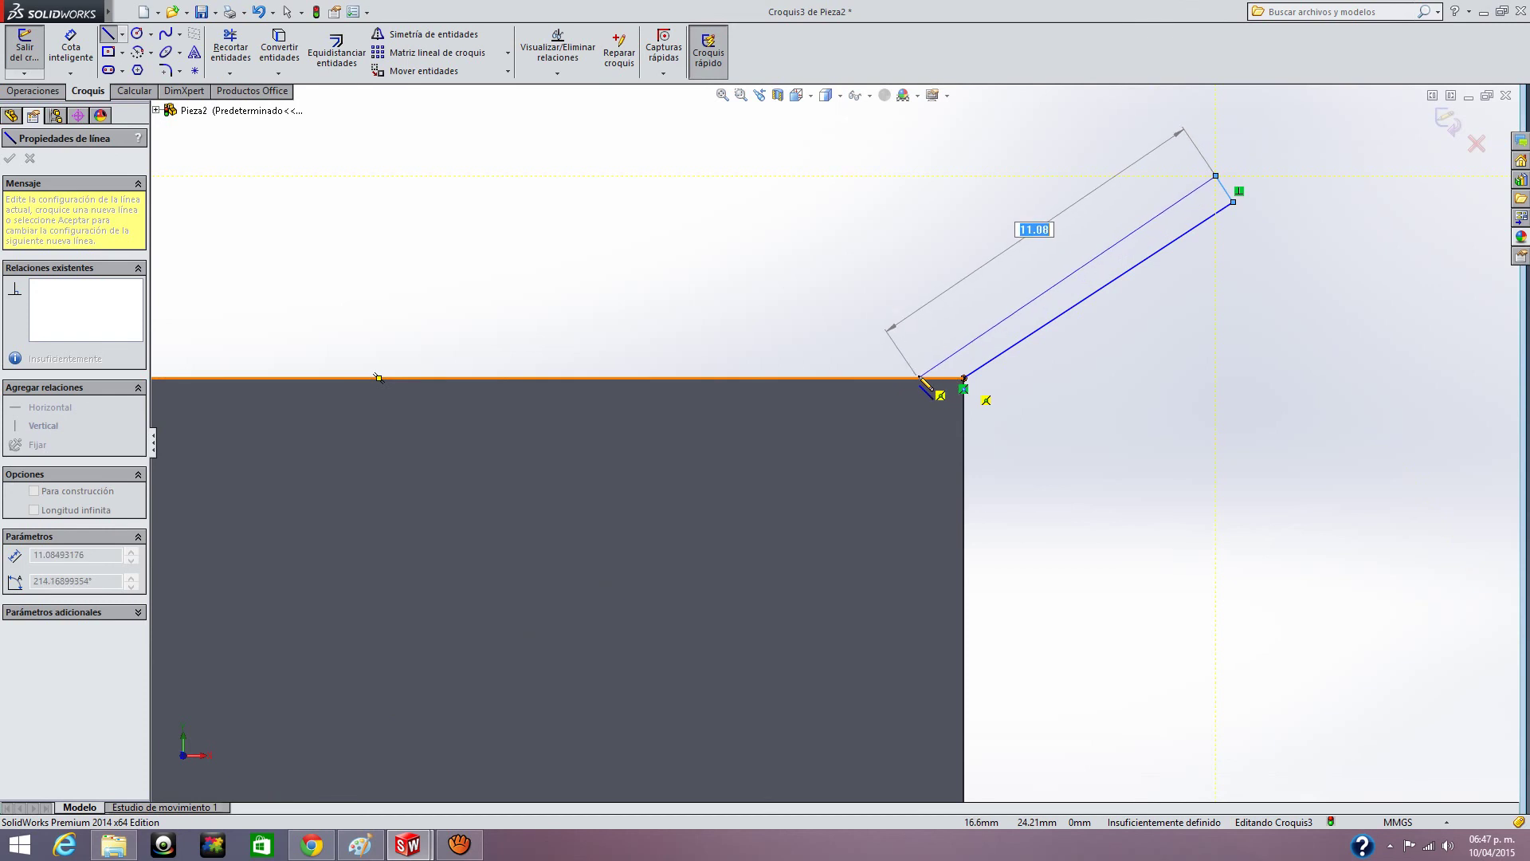
left_click(921, 379)
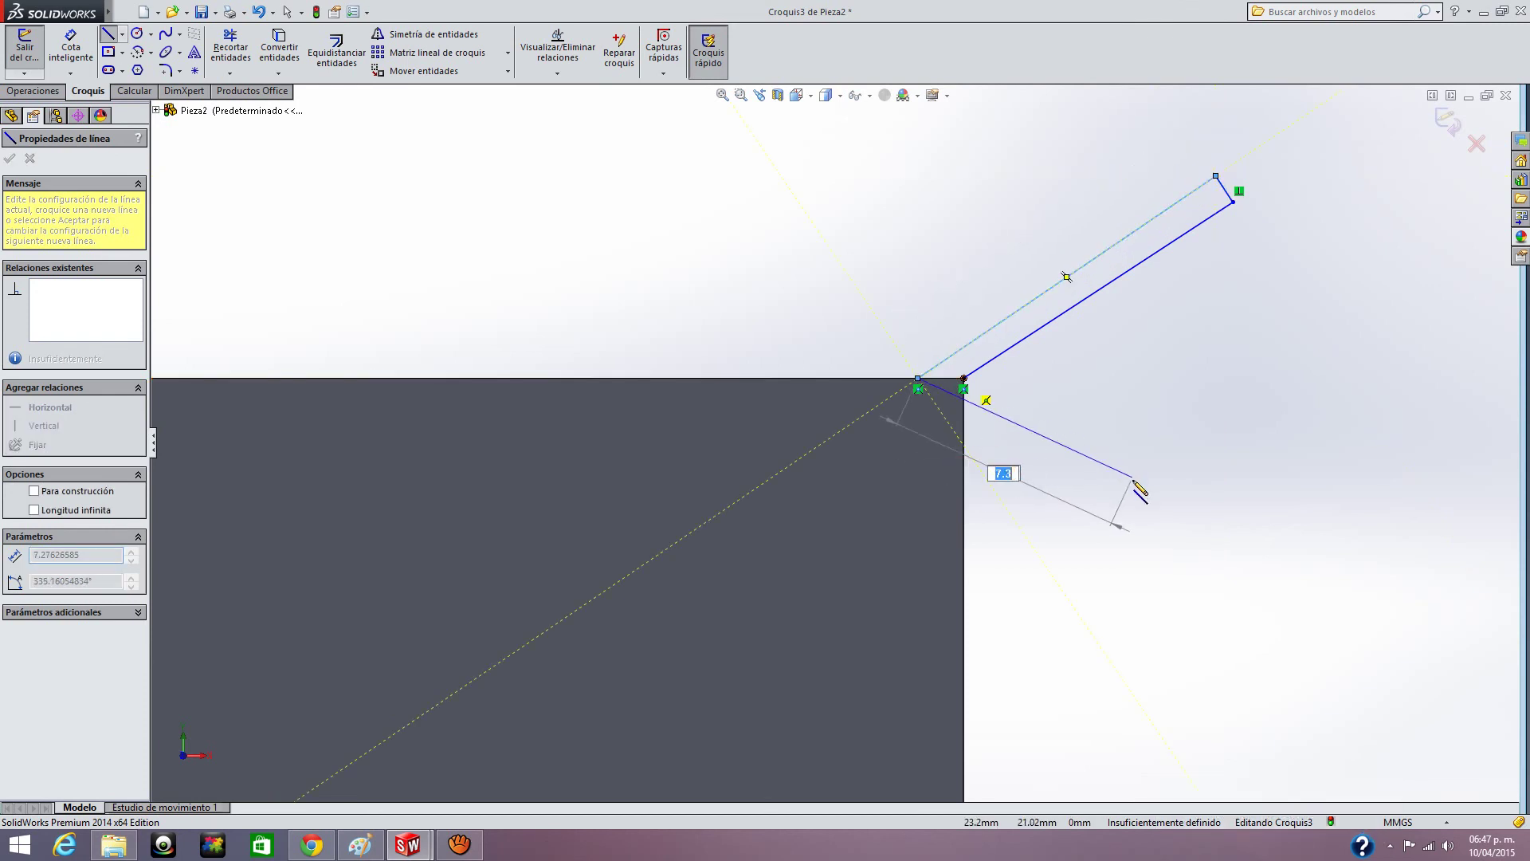
key("Escape")
key("Escape")
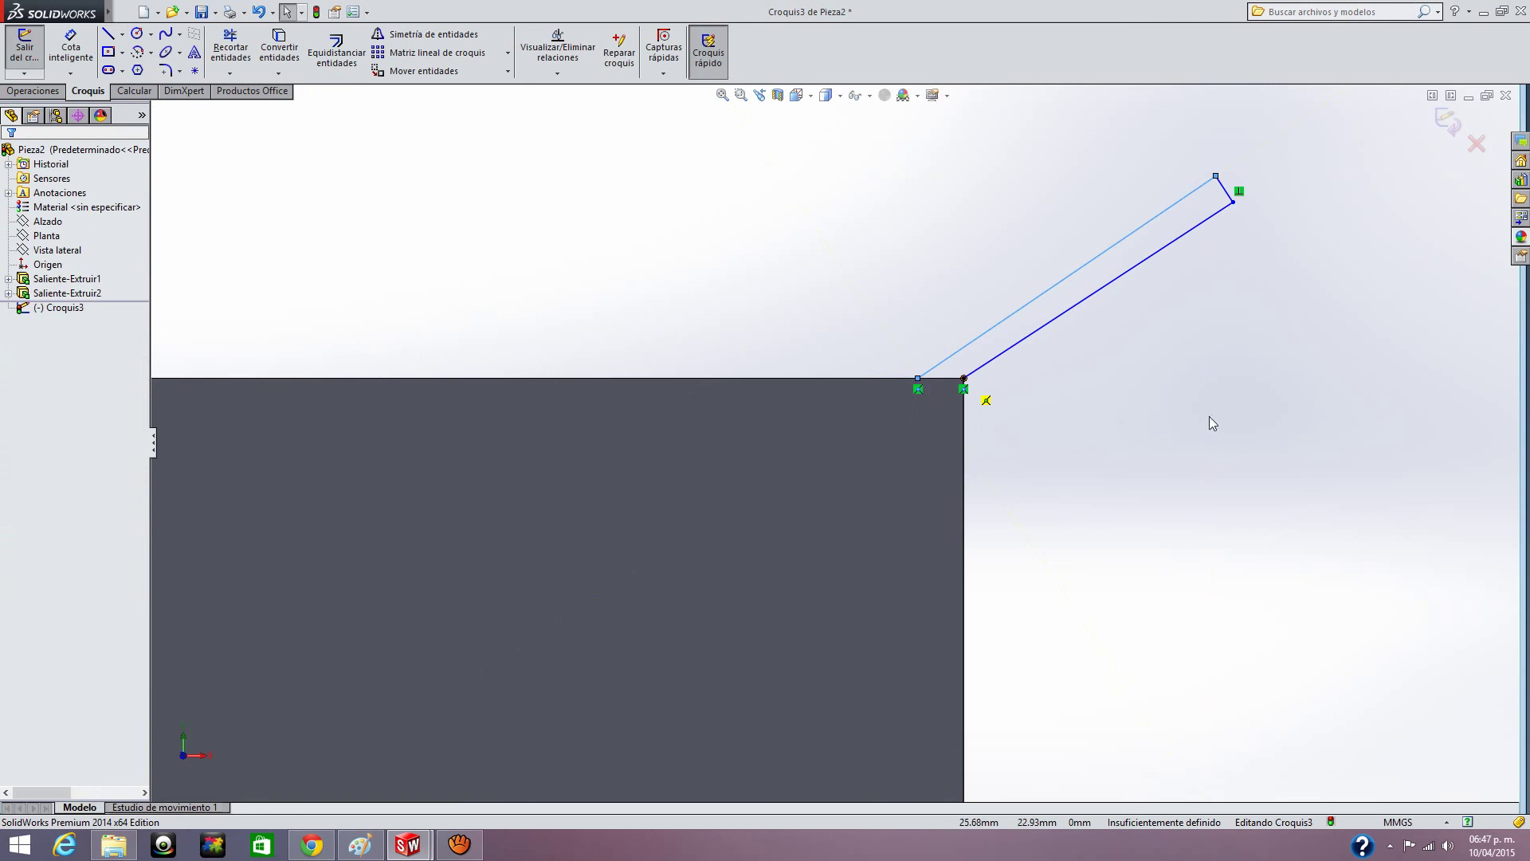
left_click(108, 33)
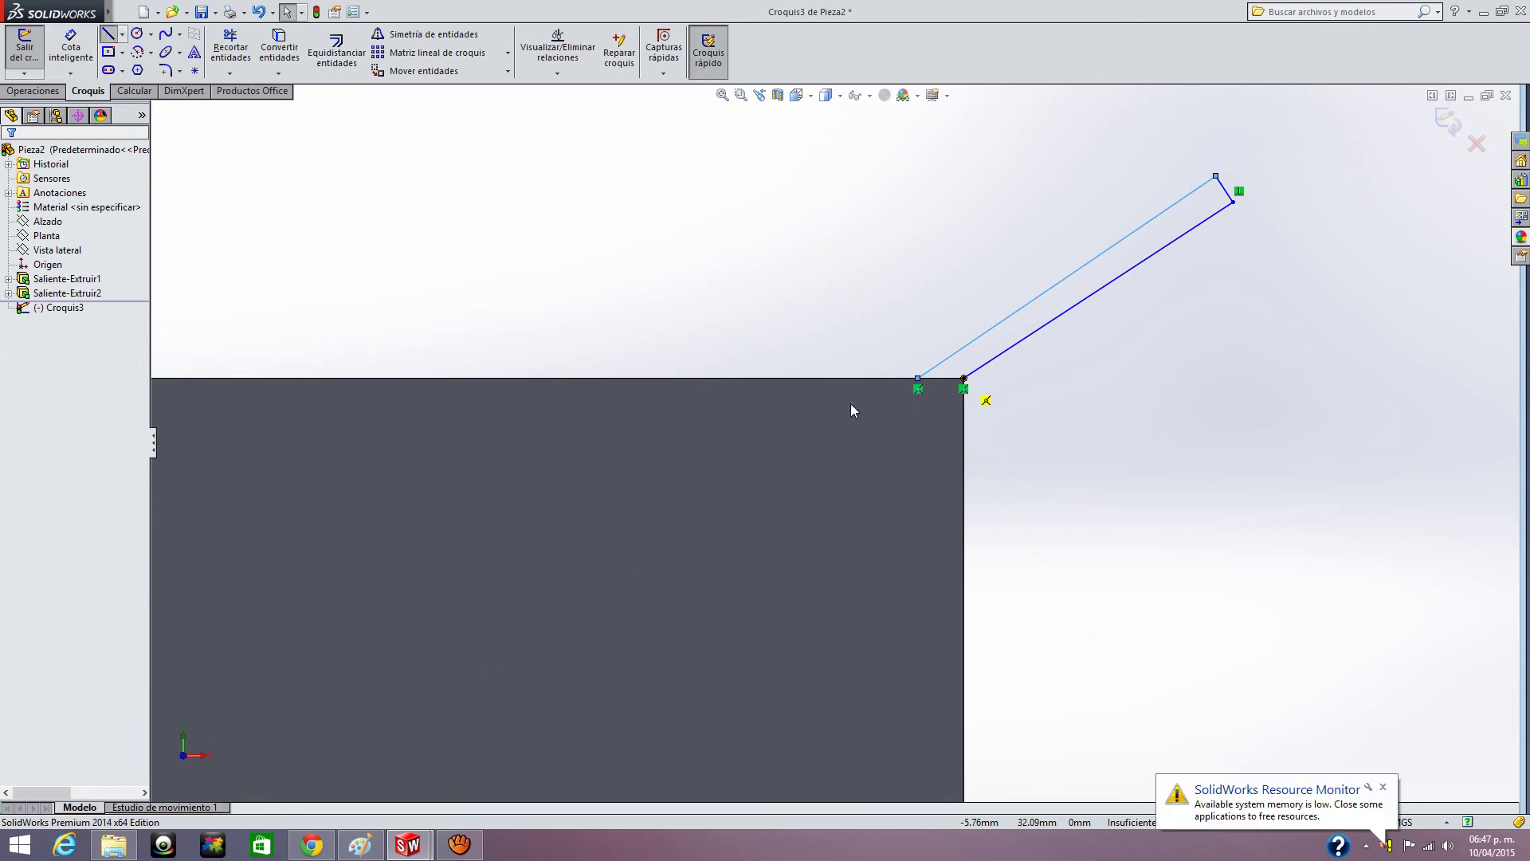
left_click(918, 391)
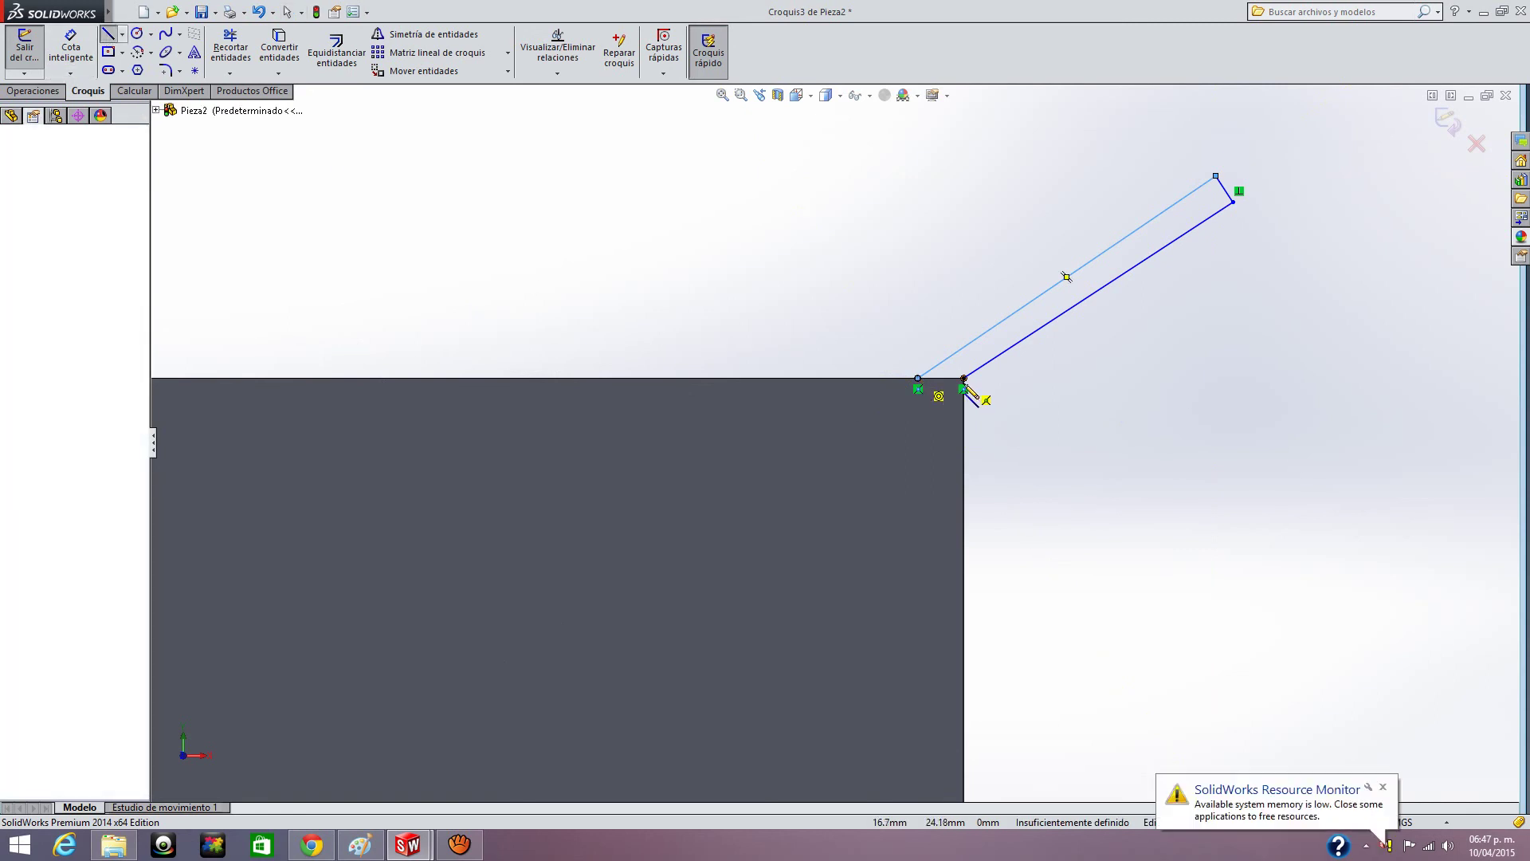
left_click(1003, 431)
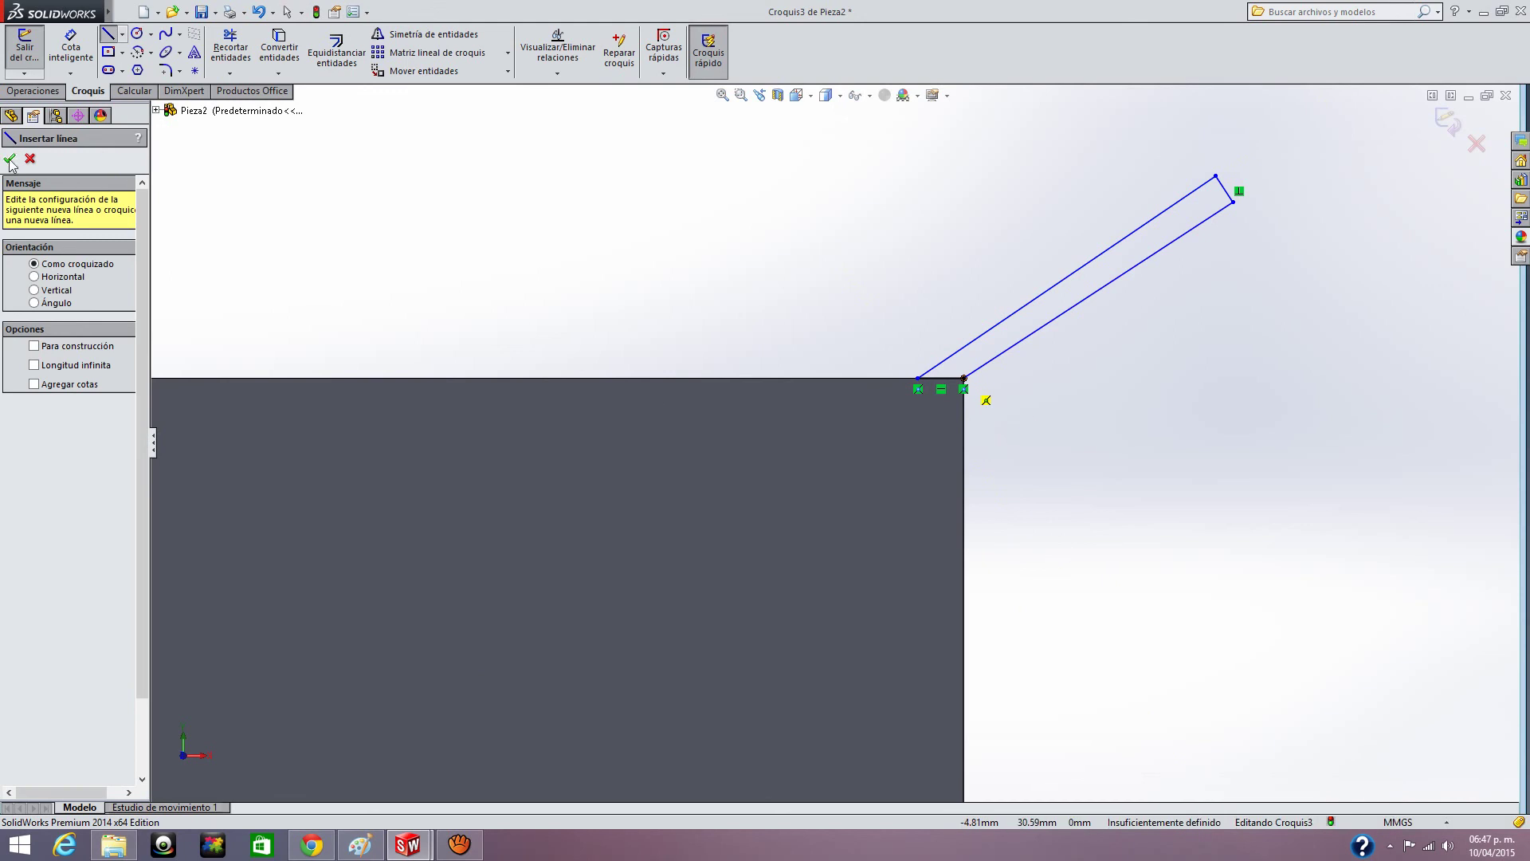
- Dimension the angle between the flap profile's outer long line and the box's right vertical edge as 135°
left_click(64, 56)
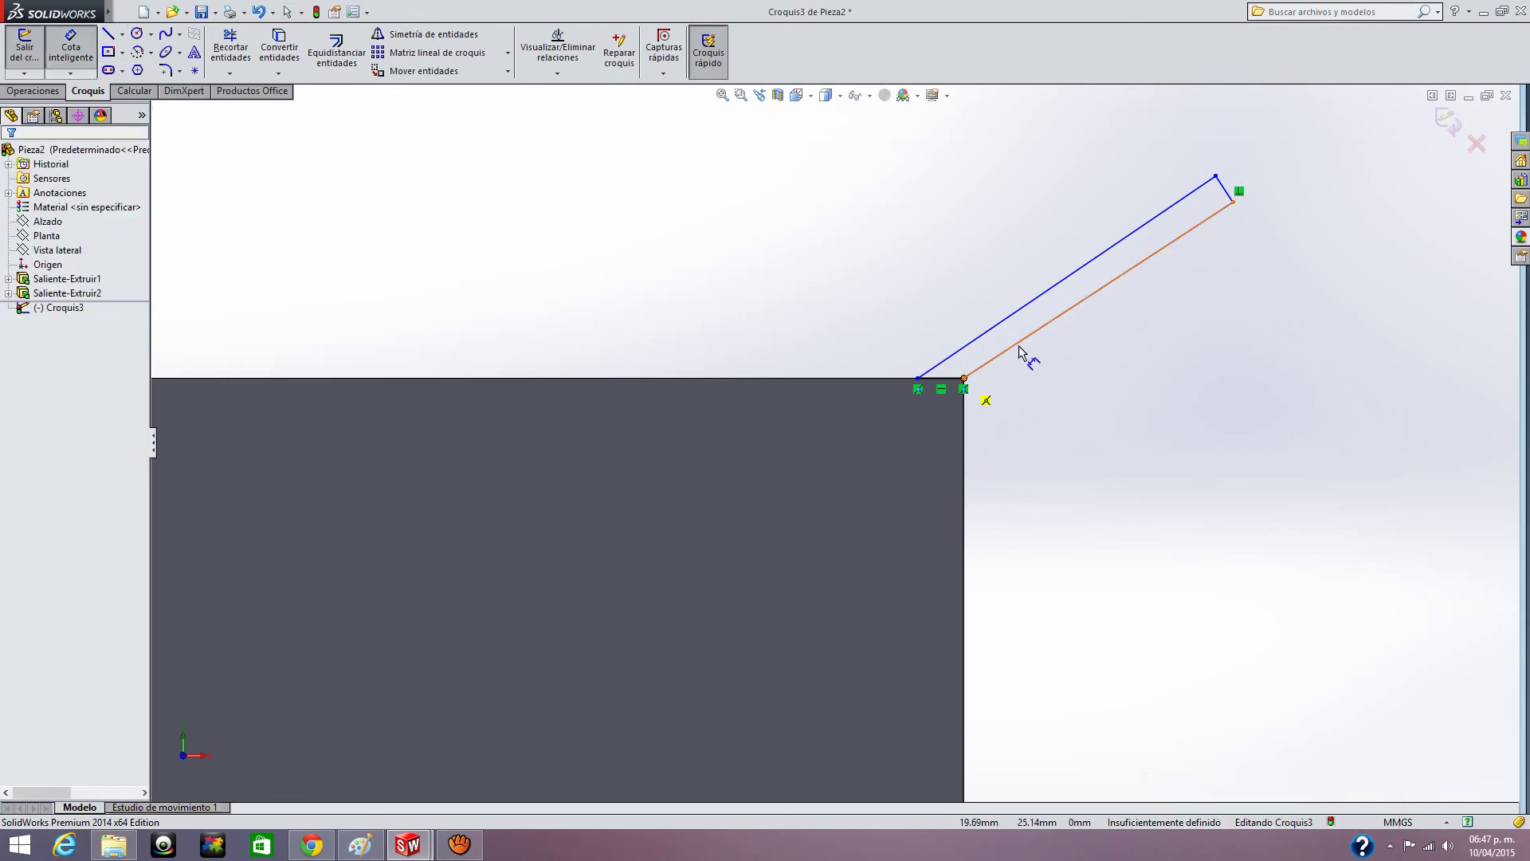
left_click(994, 403)
left_click(965, 433)
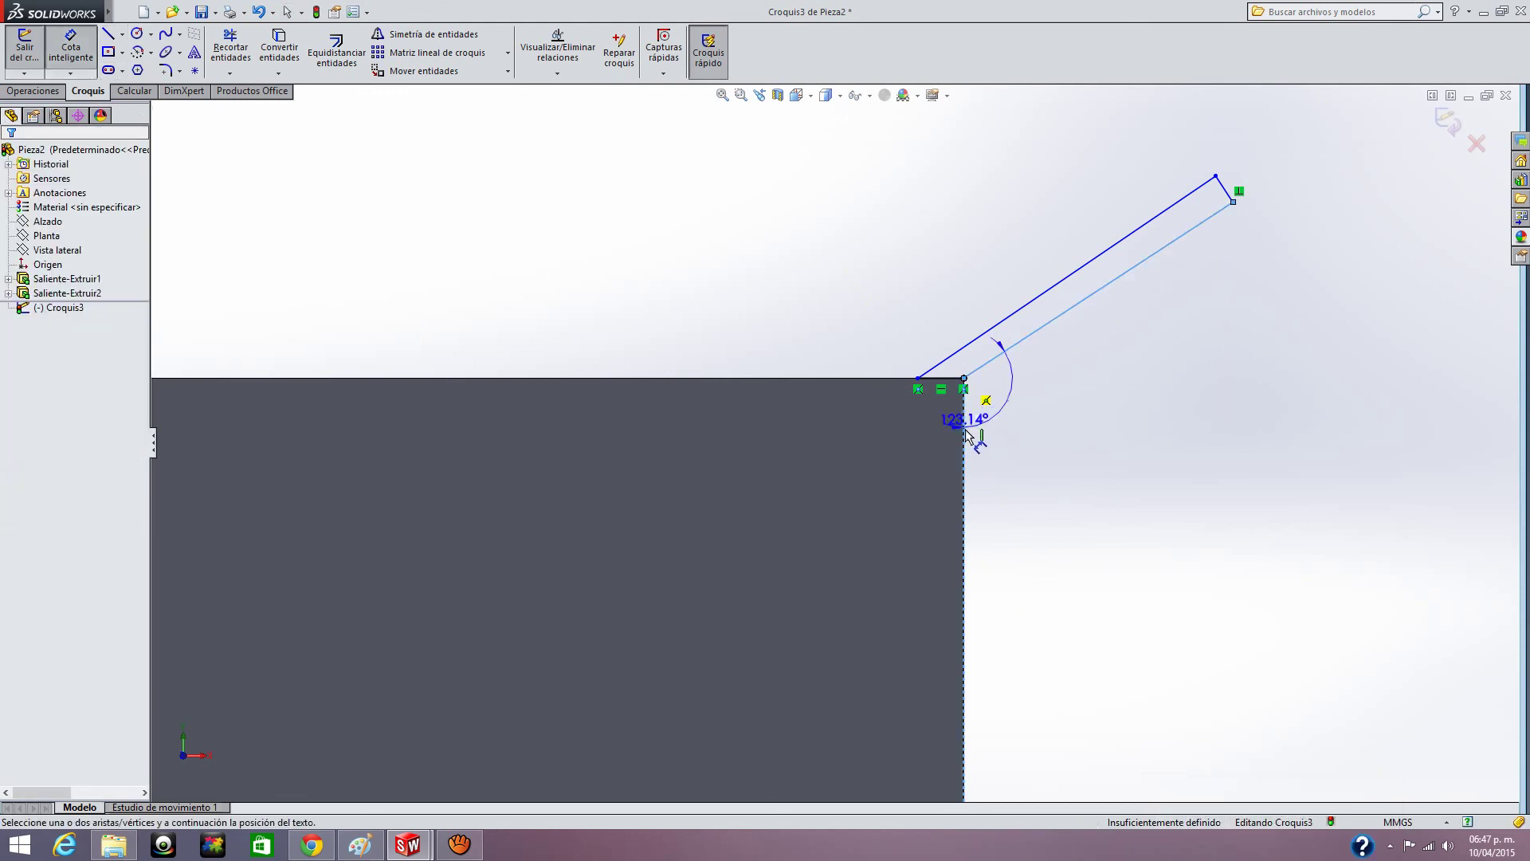
left_click(1064, 408)
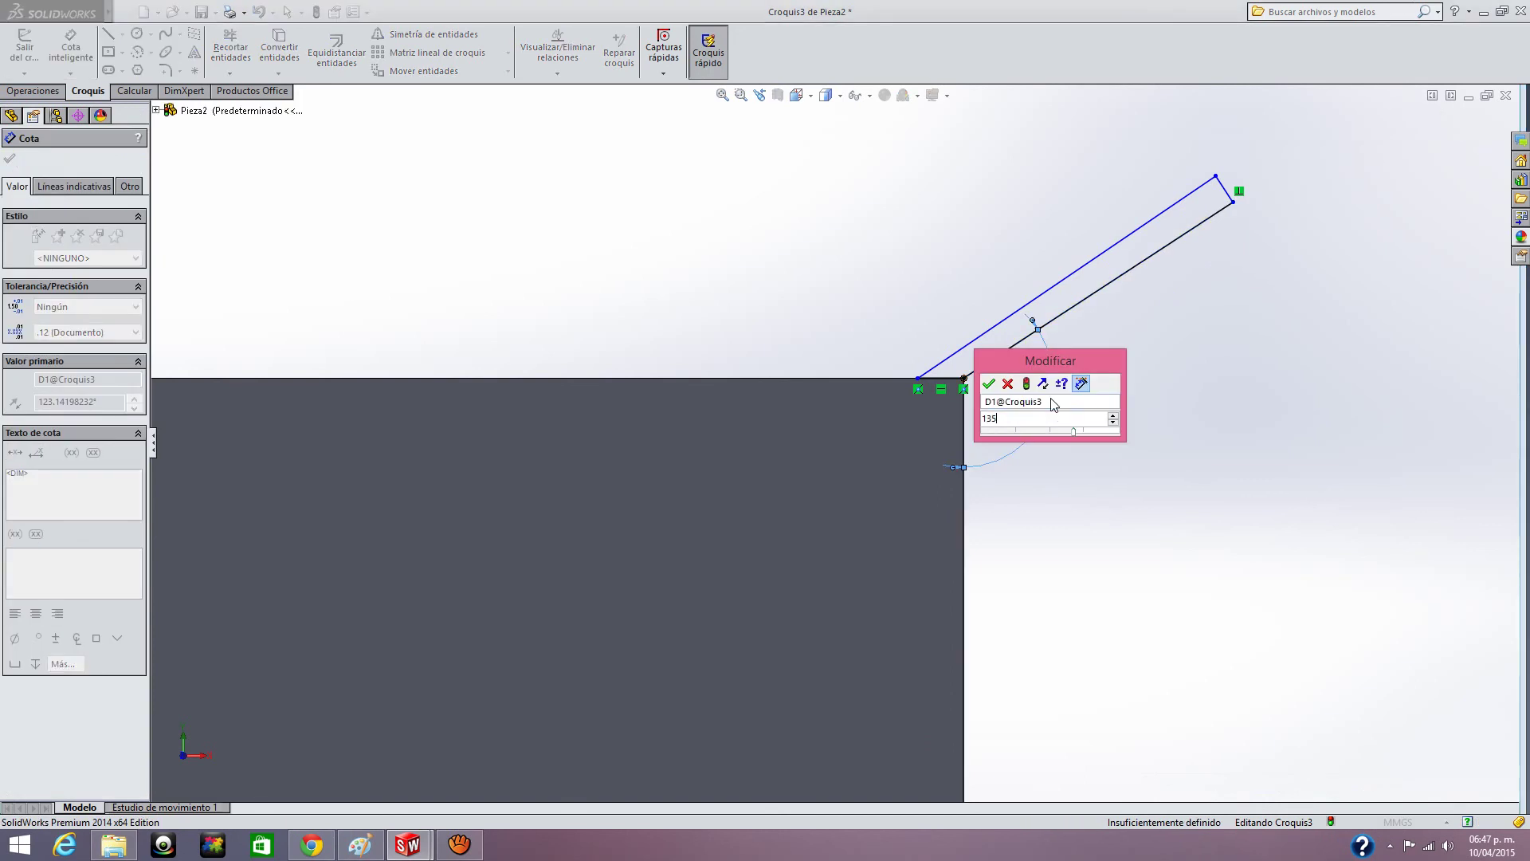
key("Return")
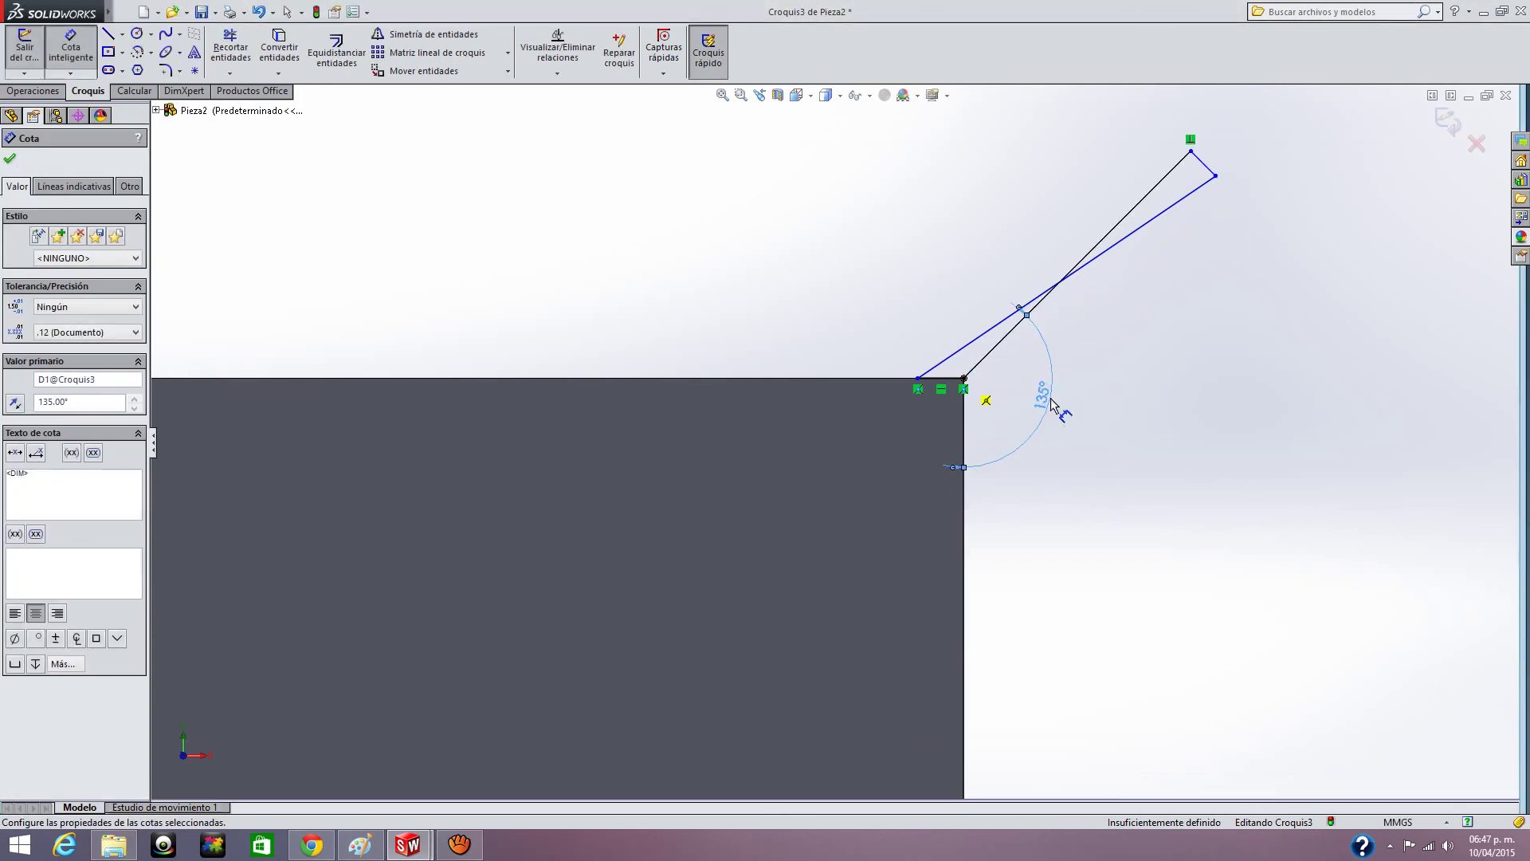
key("Escape")
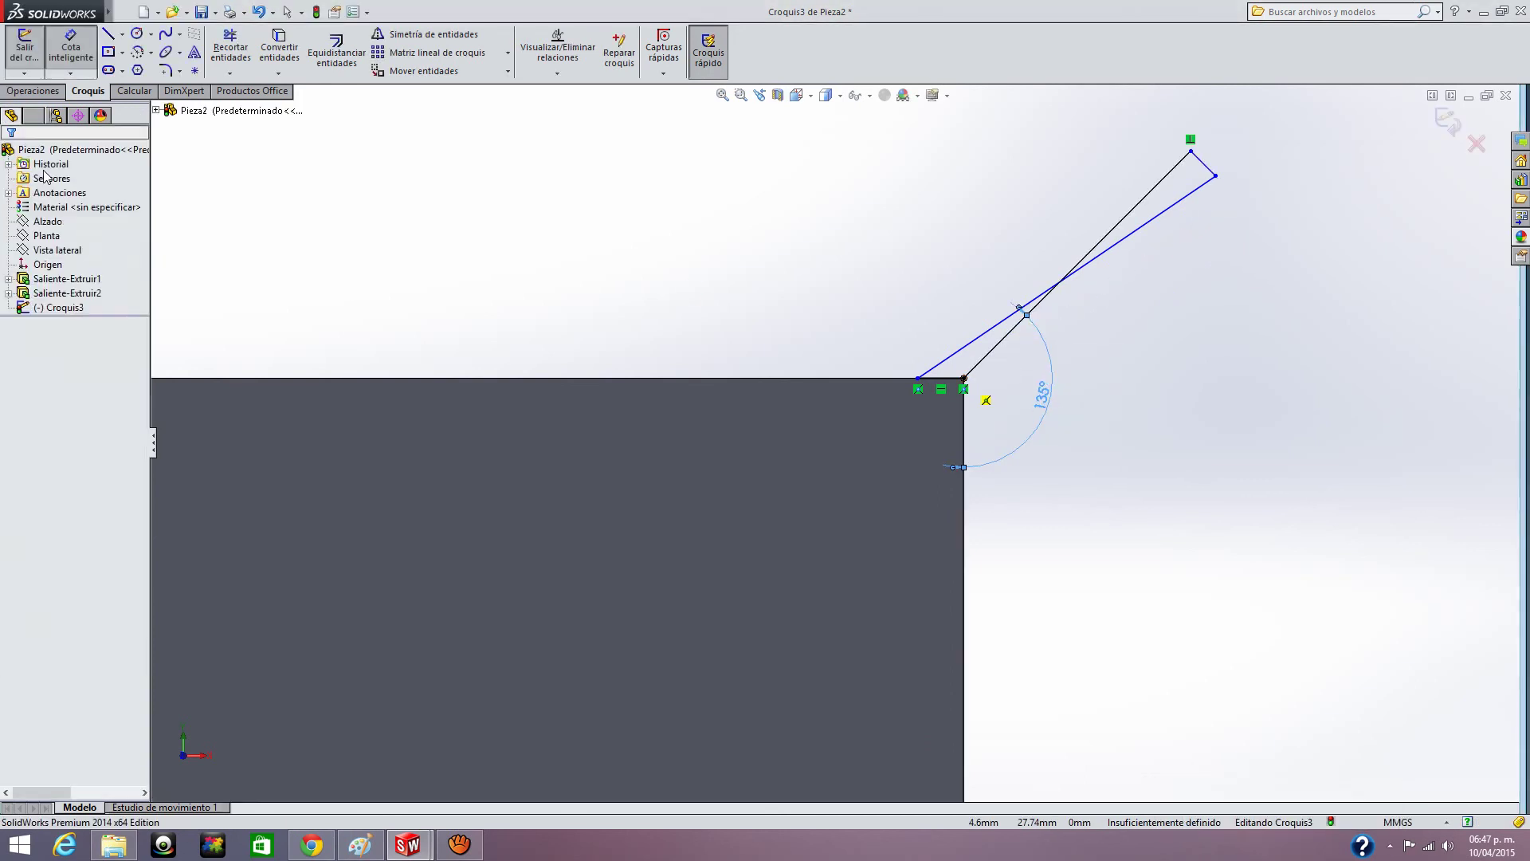
- Add a parallel relation between the two long lines of the flap profile
left_click(973, 342)
left_click(996, 347, "ctrl")
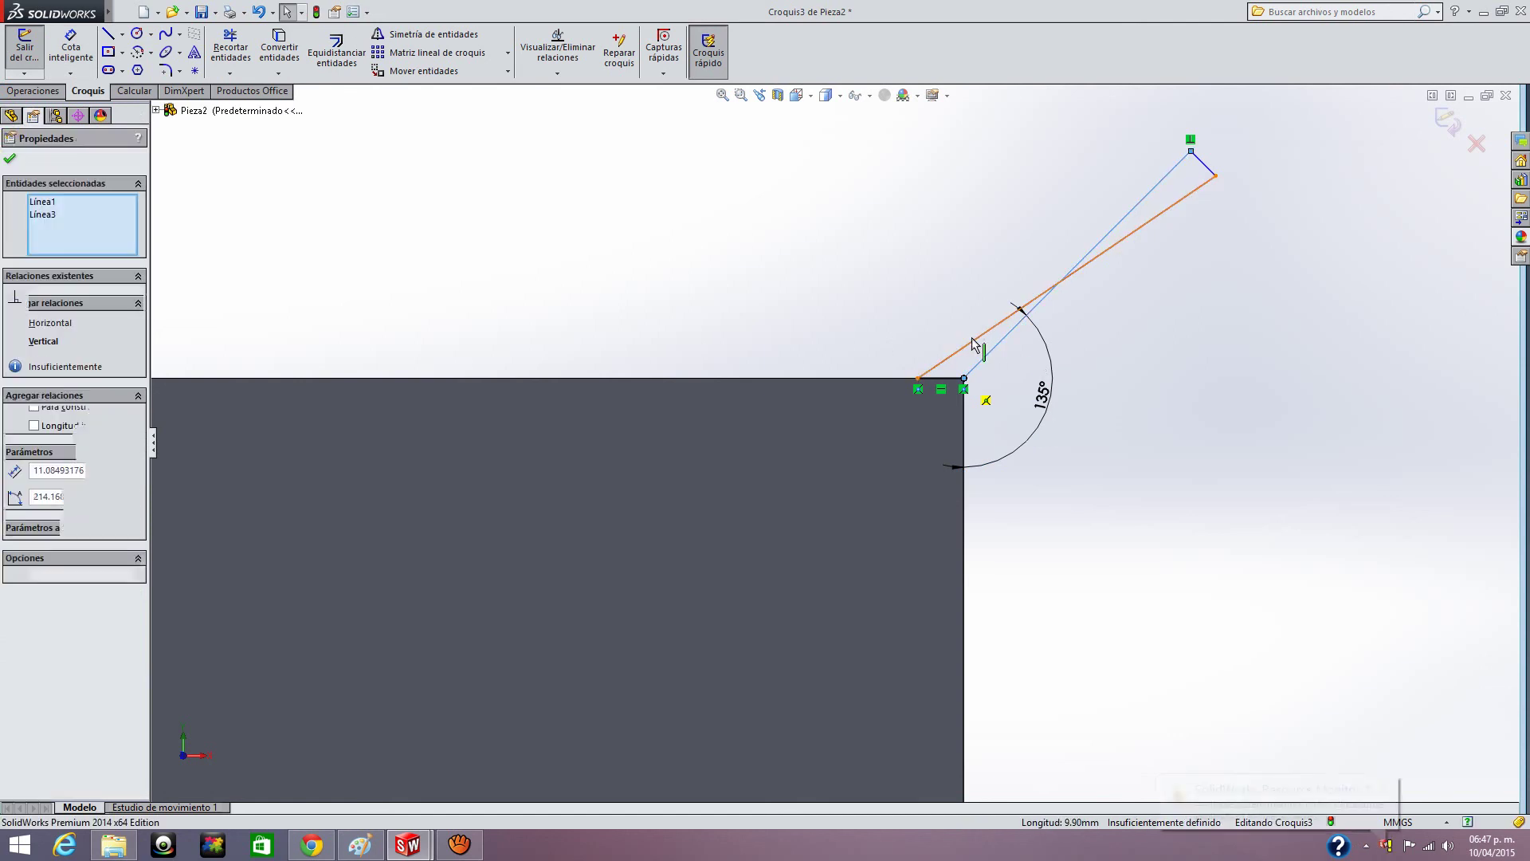
left_click(51, 494)
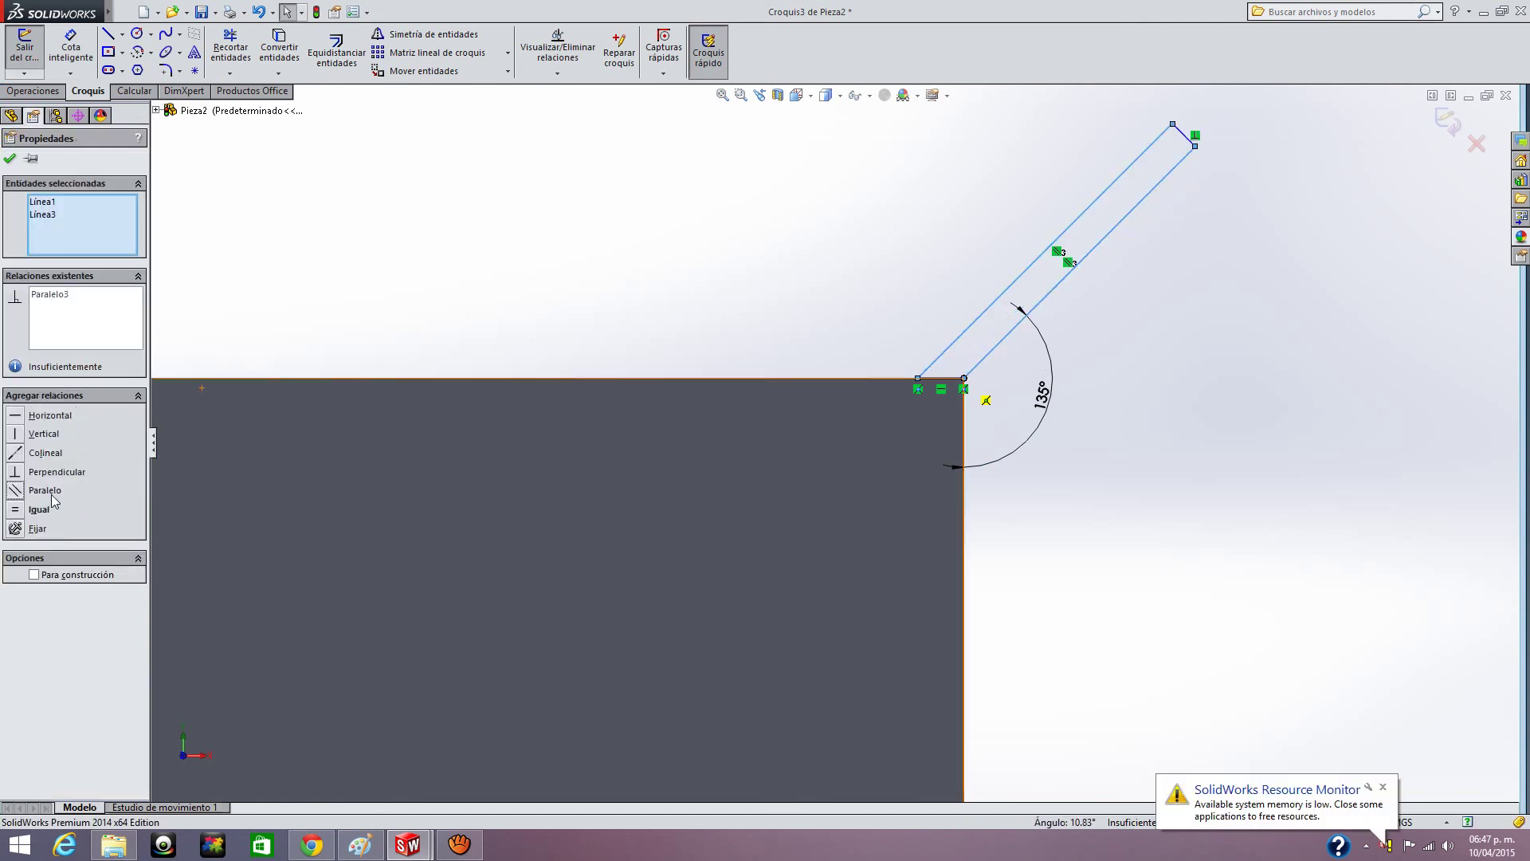
left_click(8, 159)
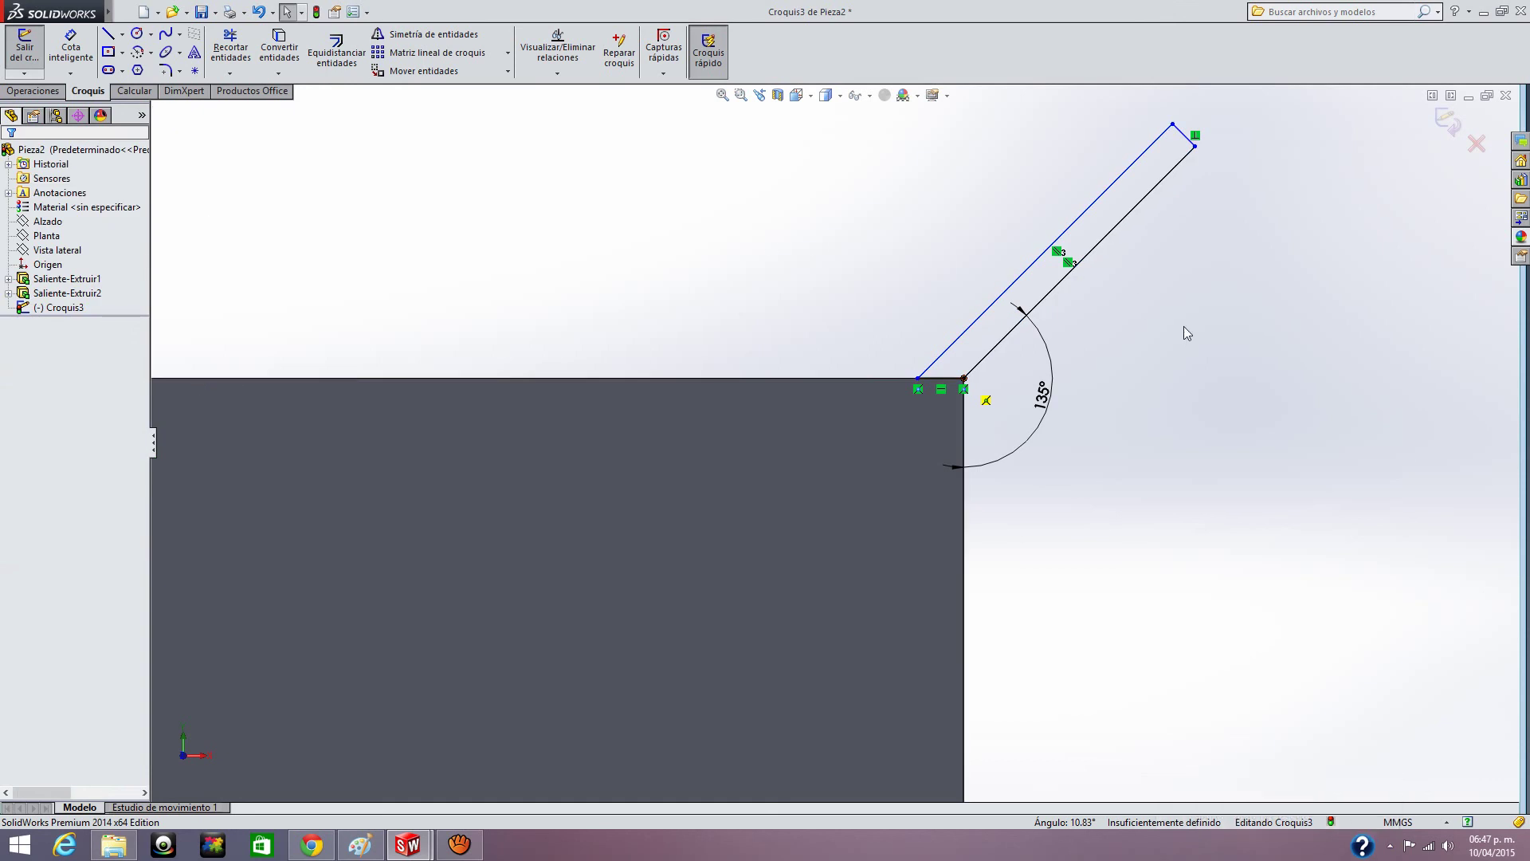
- Dimension the outer long line of the flap profile as 18 mm
key("f")
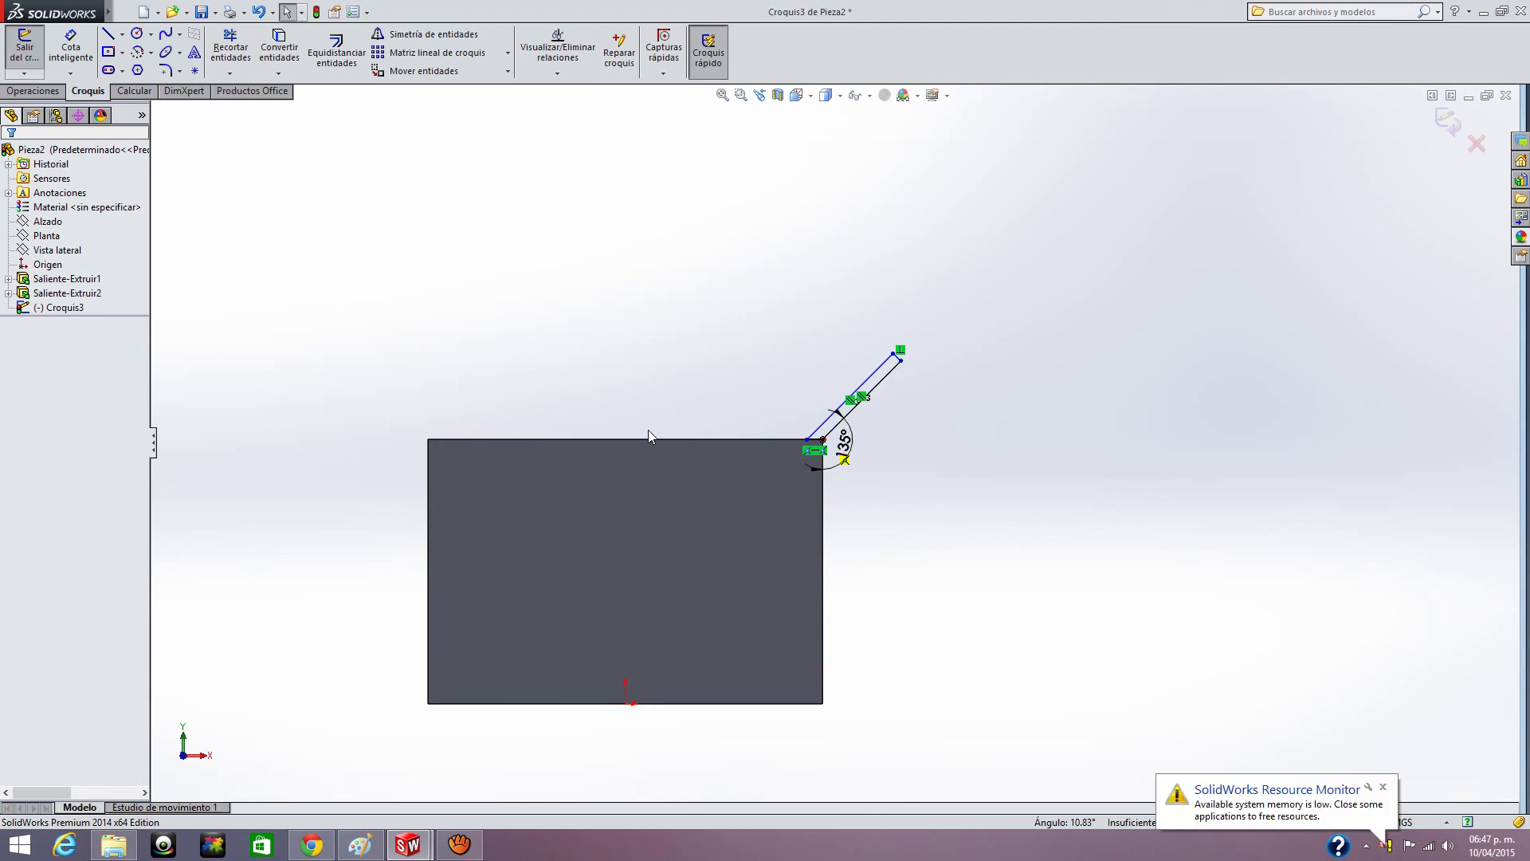
left_click(83, 64)
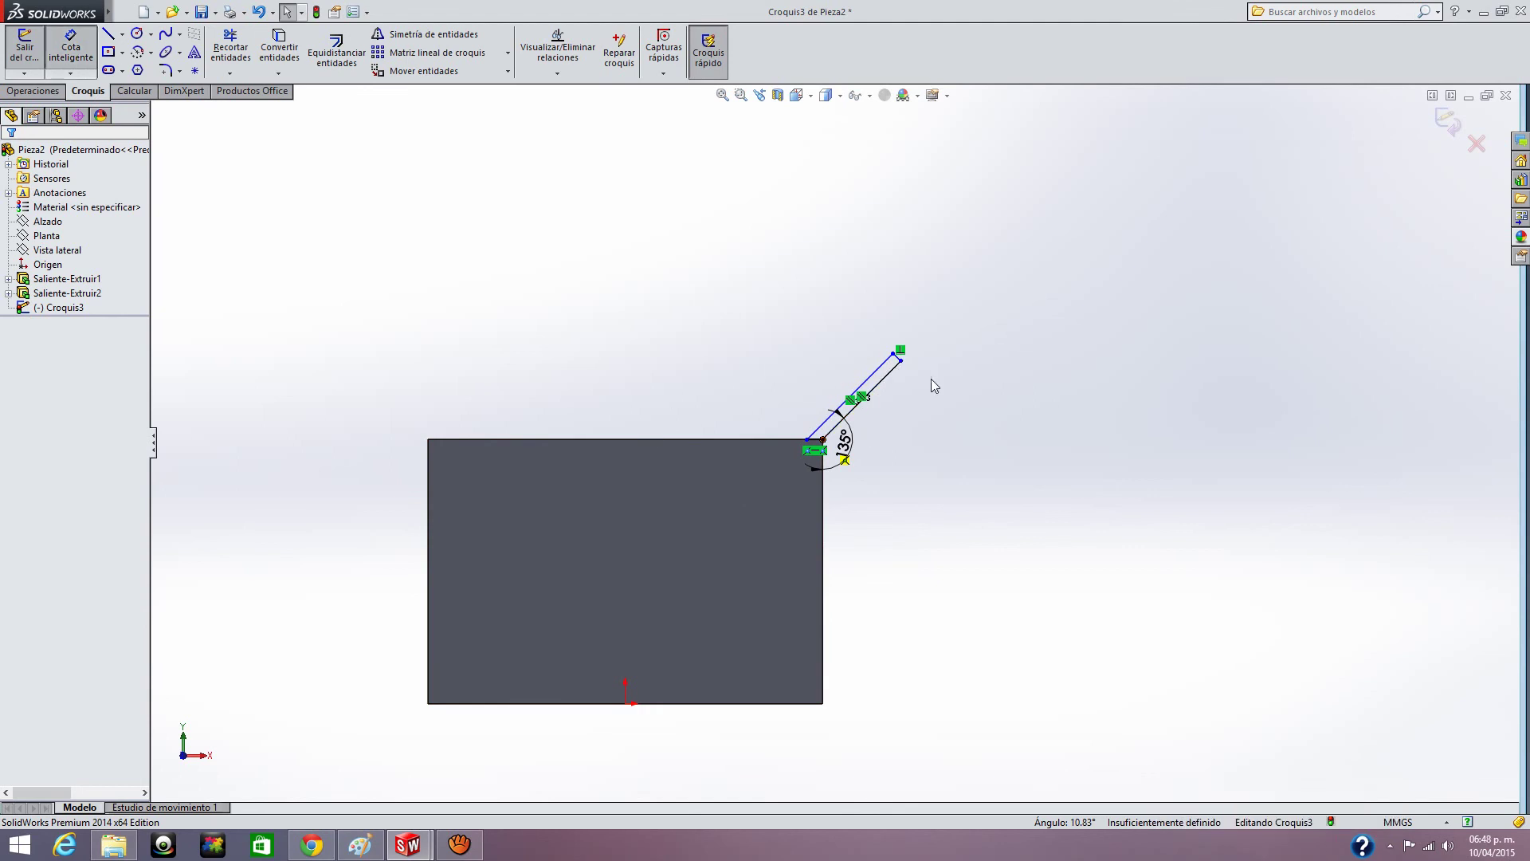
left_click(882, 374)
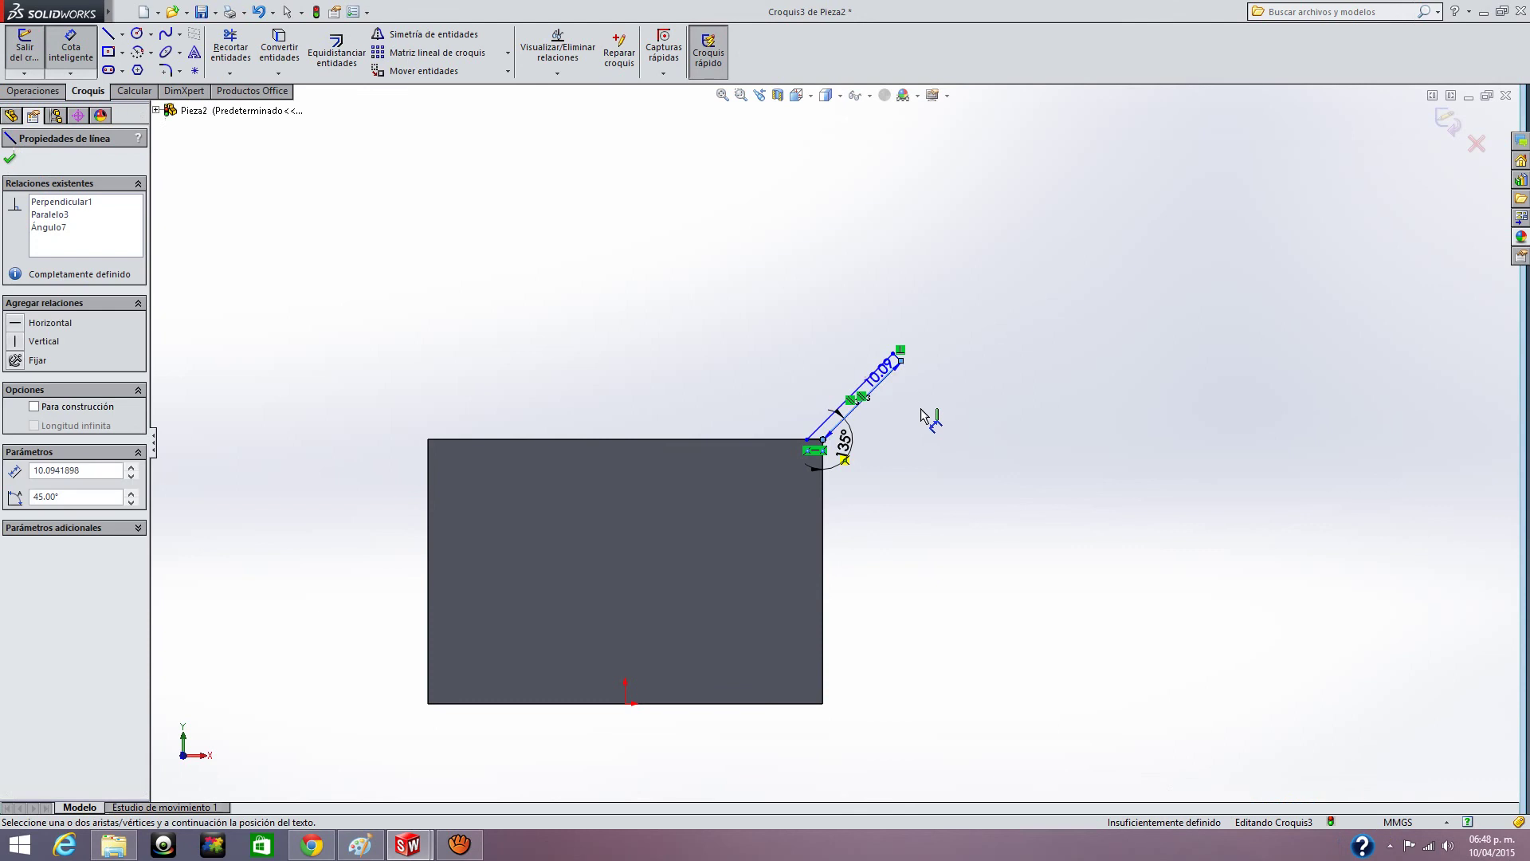
left_click(929, 472)
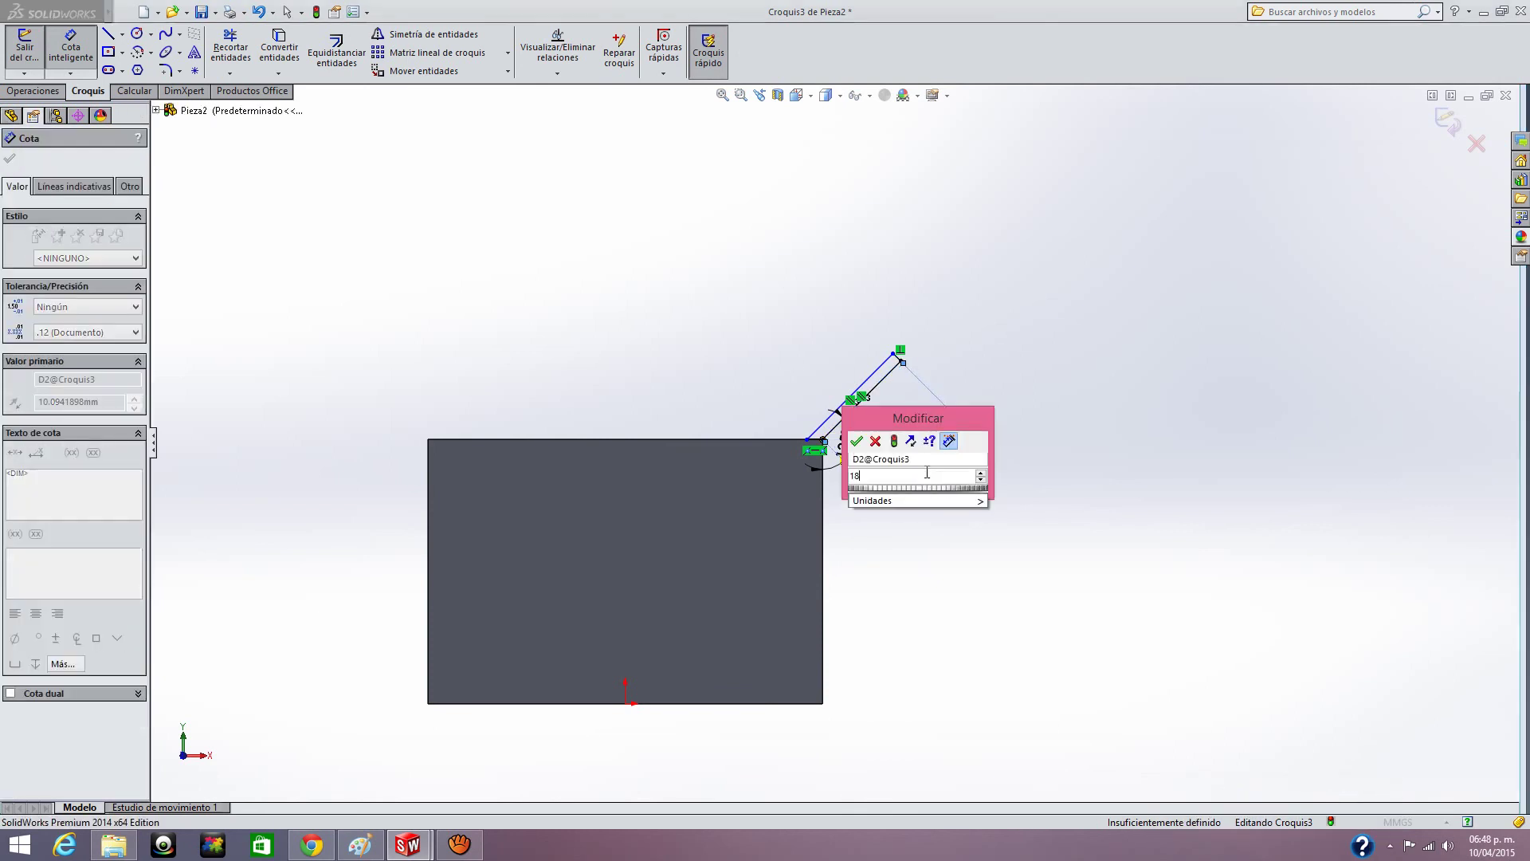
key("Return")
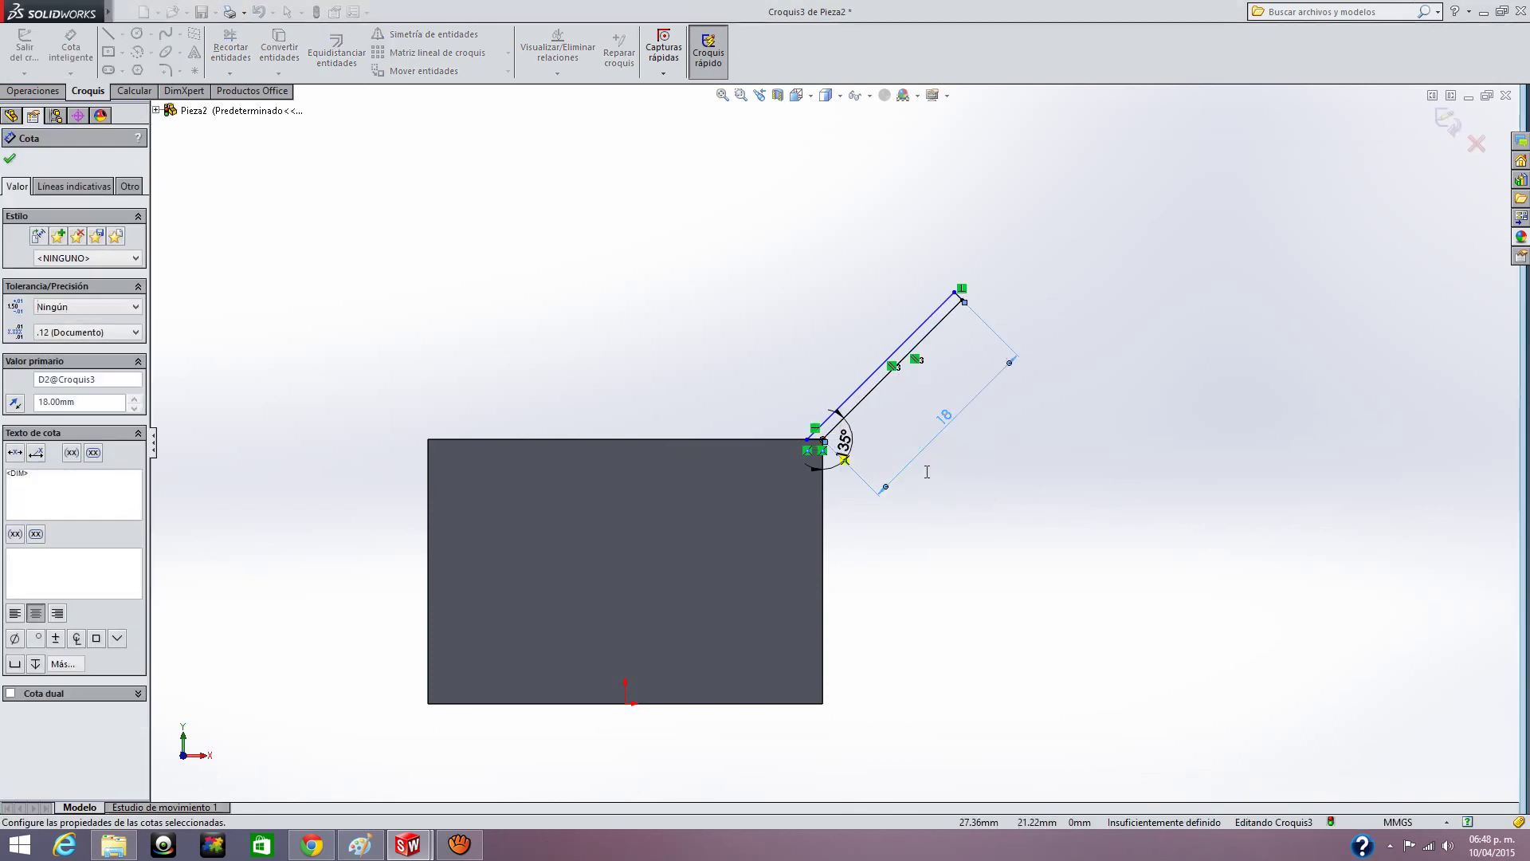
left_click(11, 158)
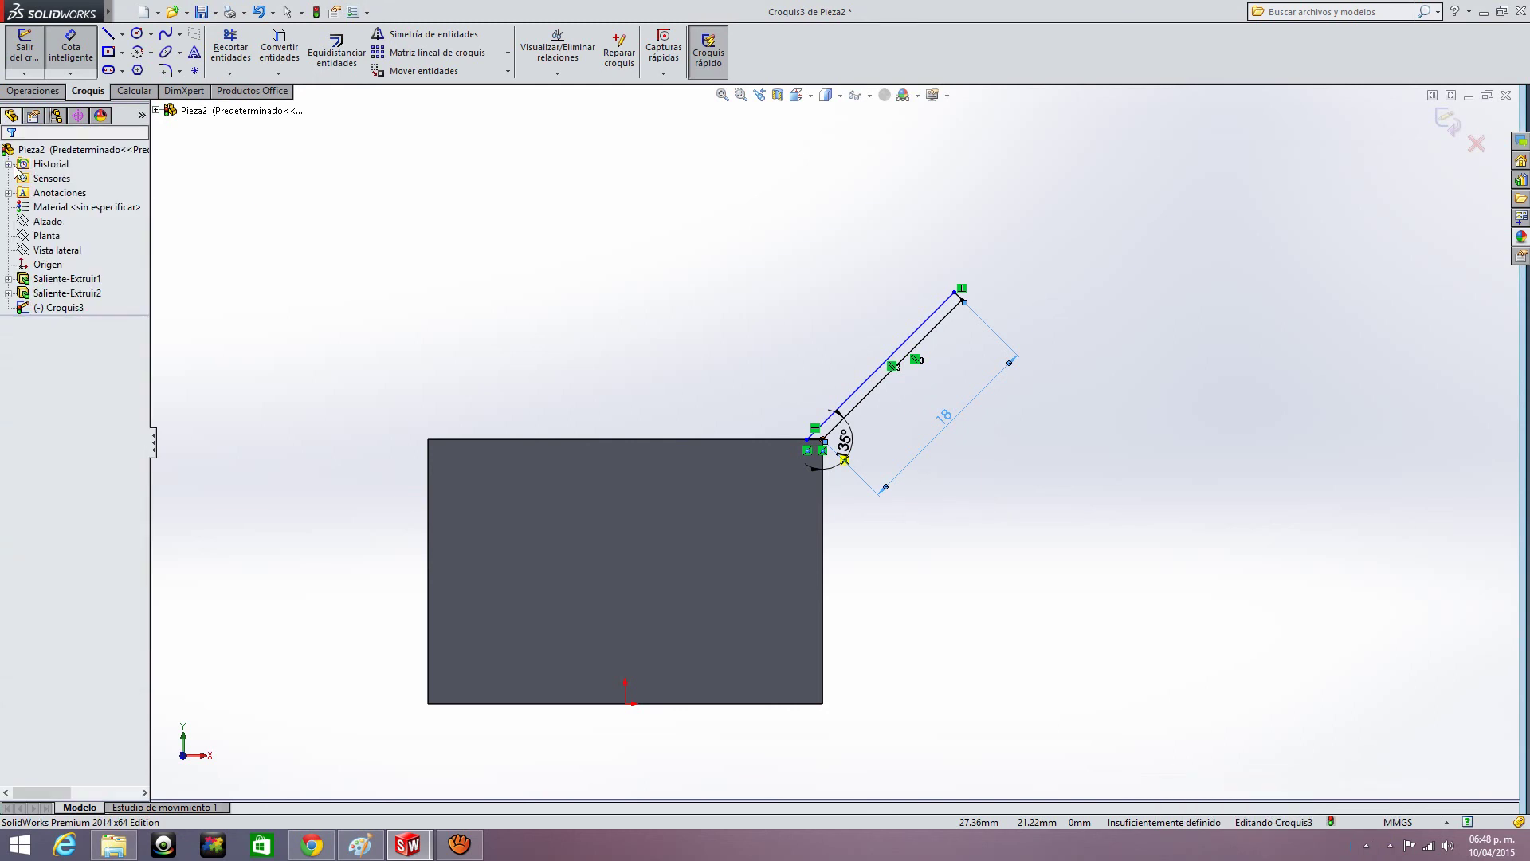
left_click(72, 49)
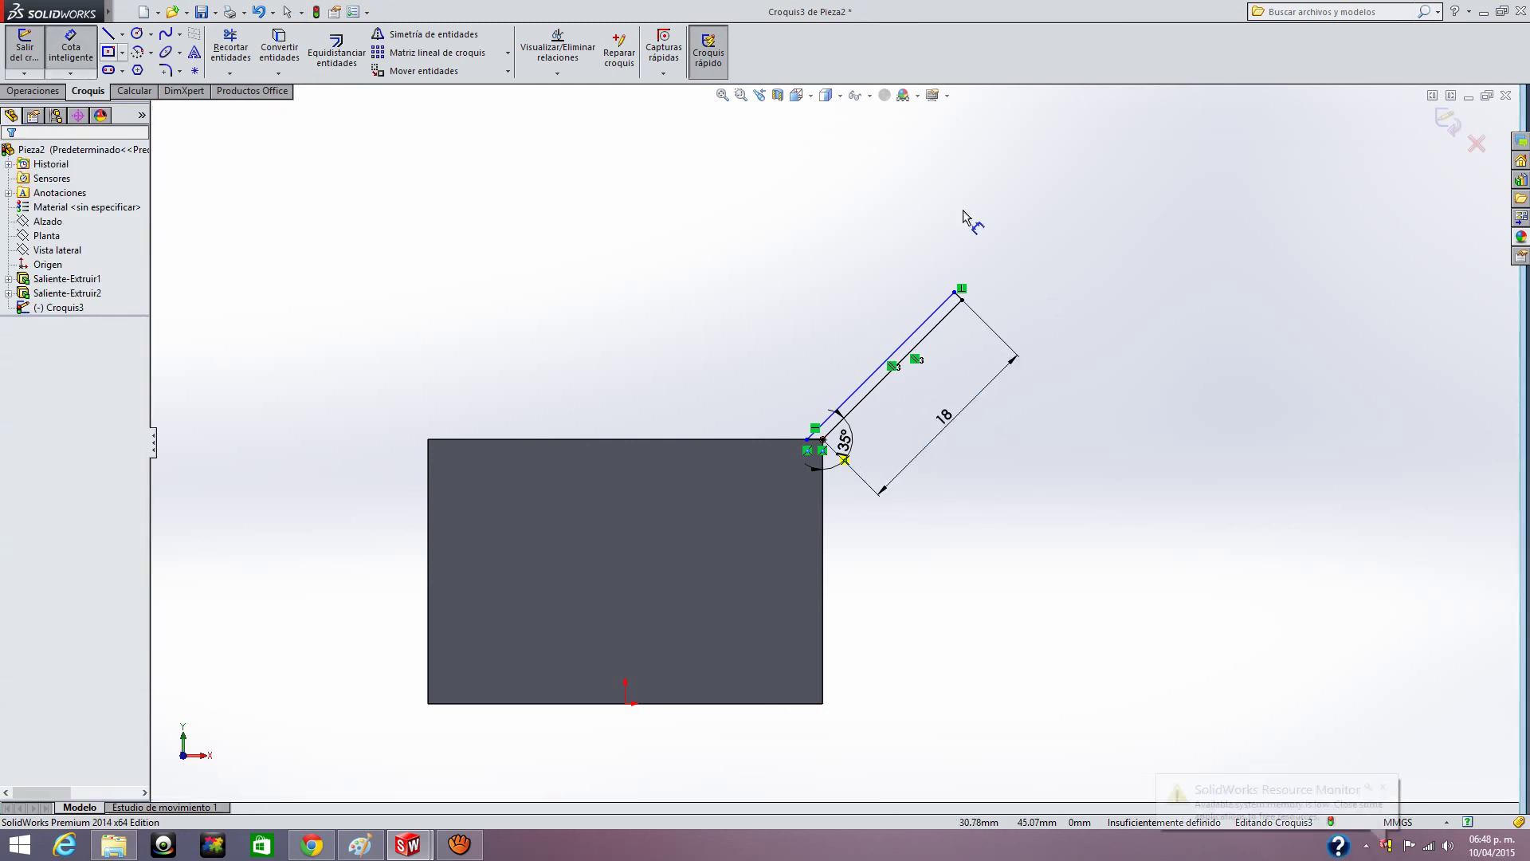
left_click(960, 301)
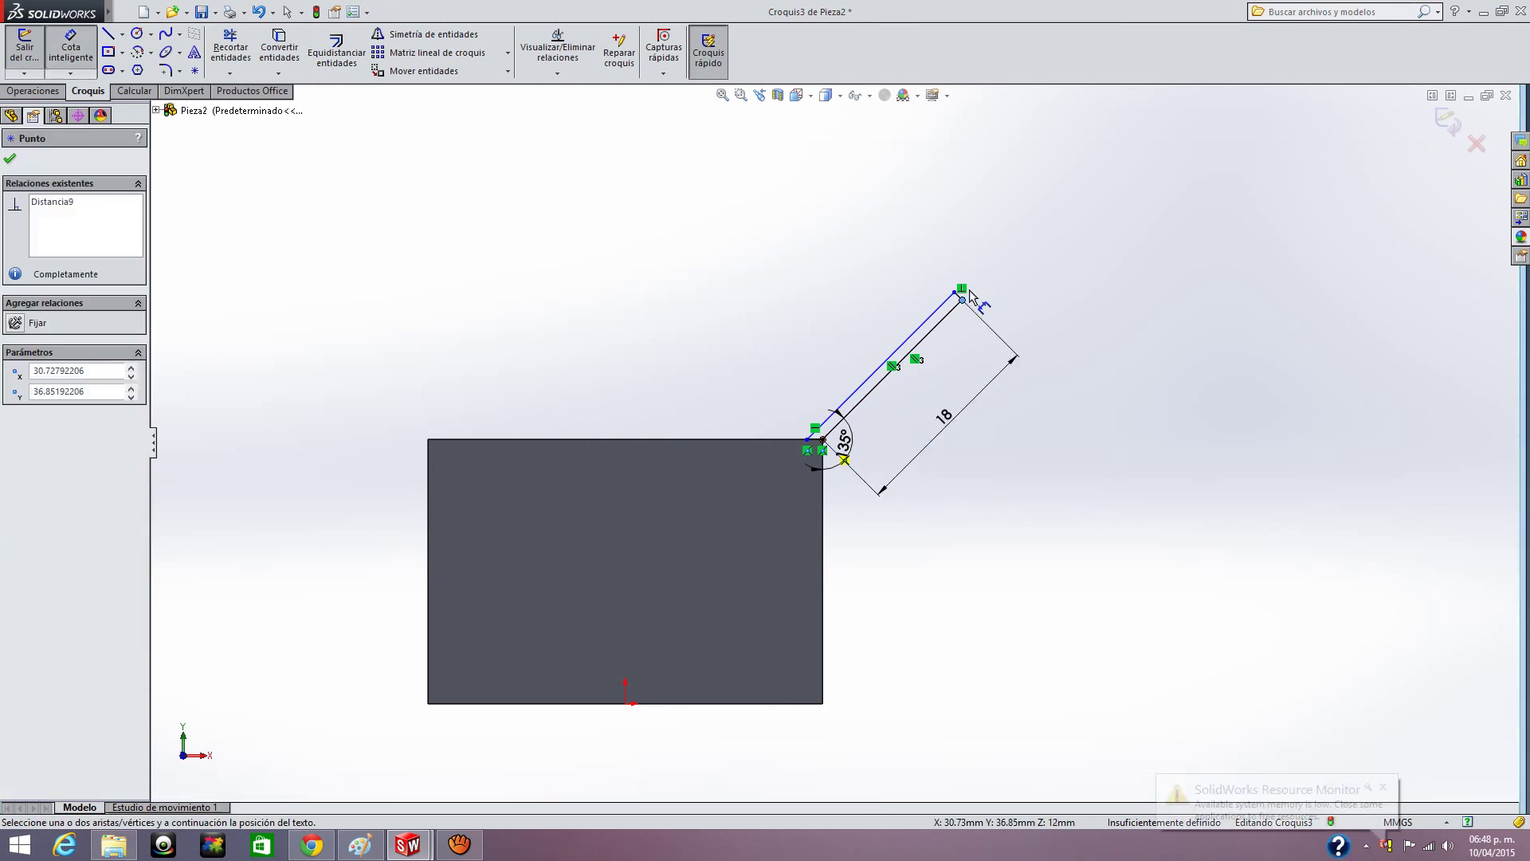
key("Escape")
key("Escape")
scroll(1156, 230, "down", 3)
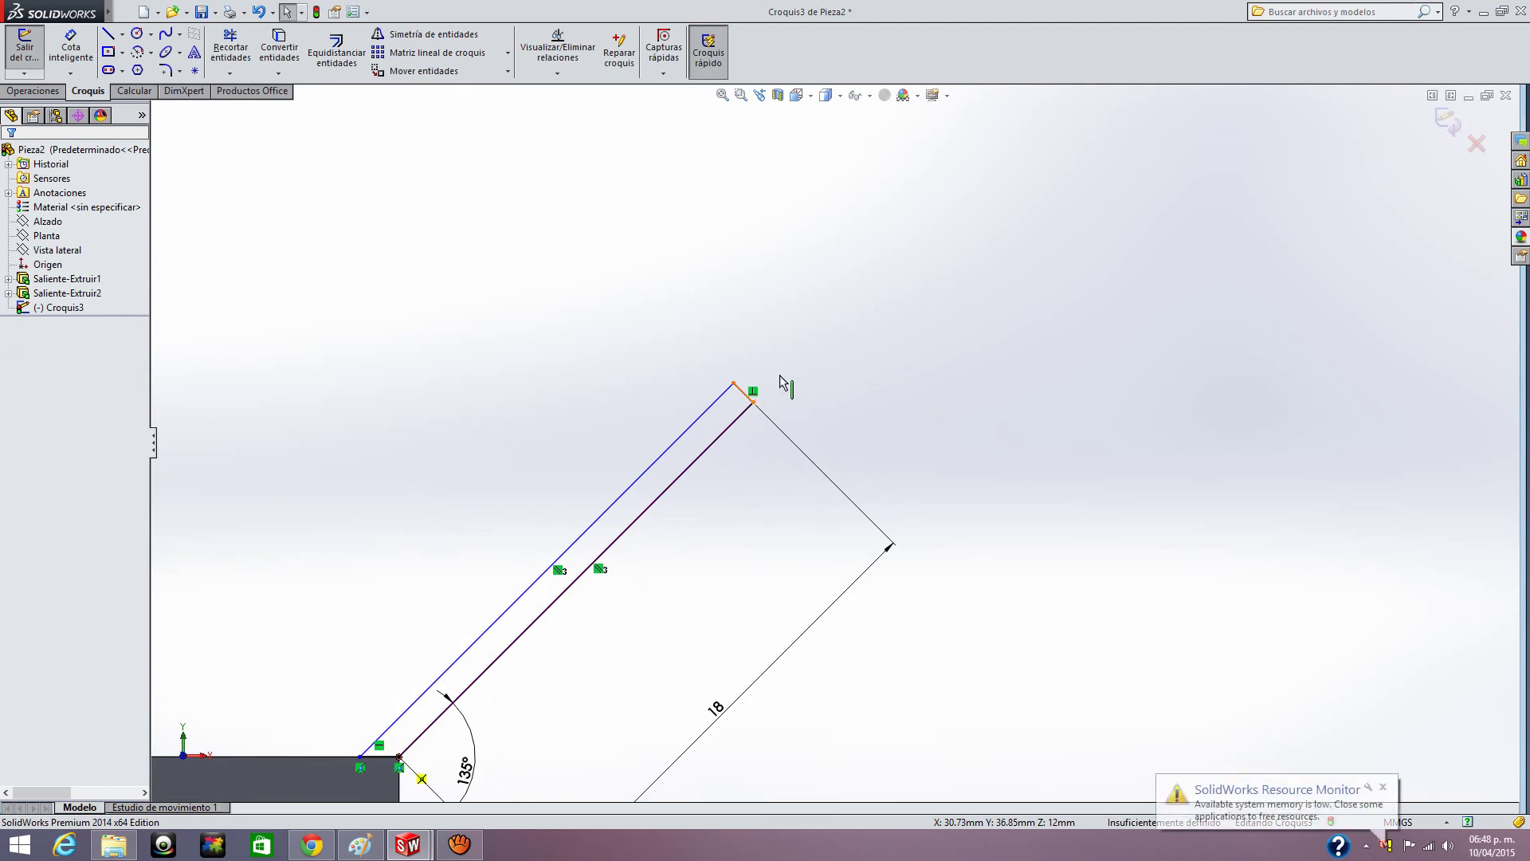
left_click(744, 393)
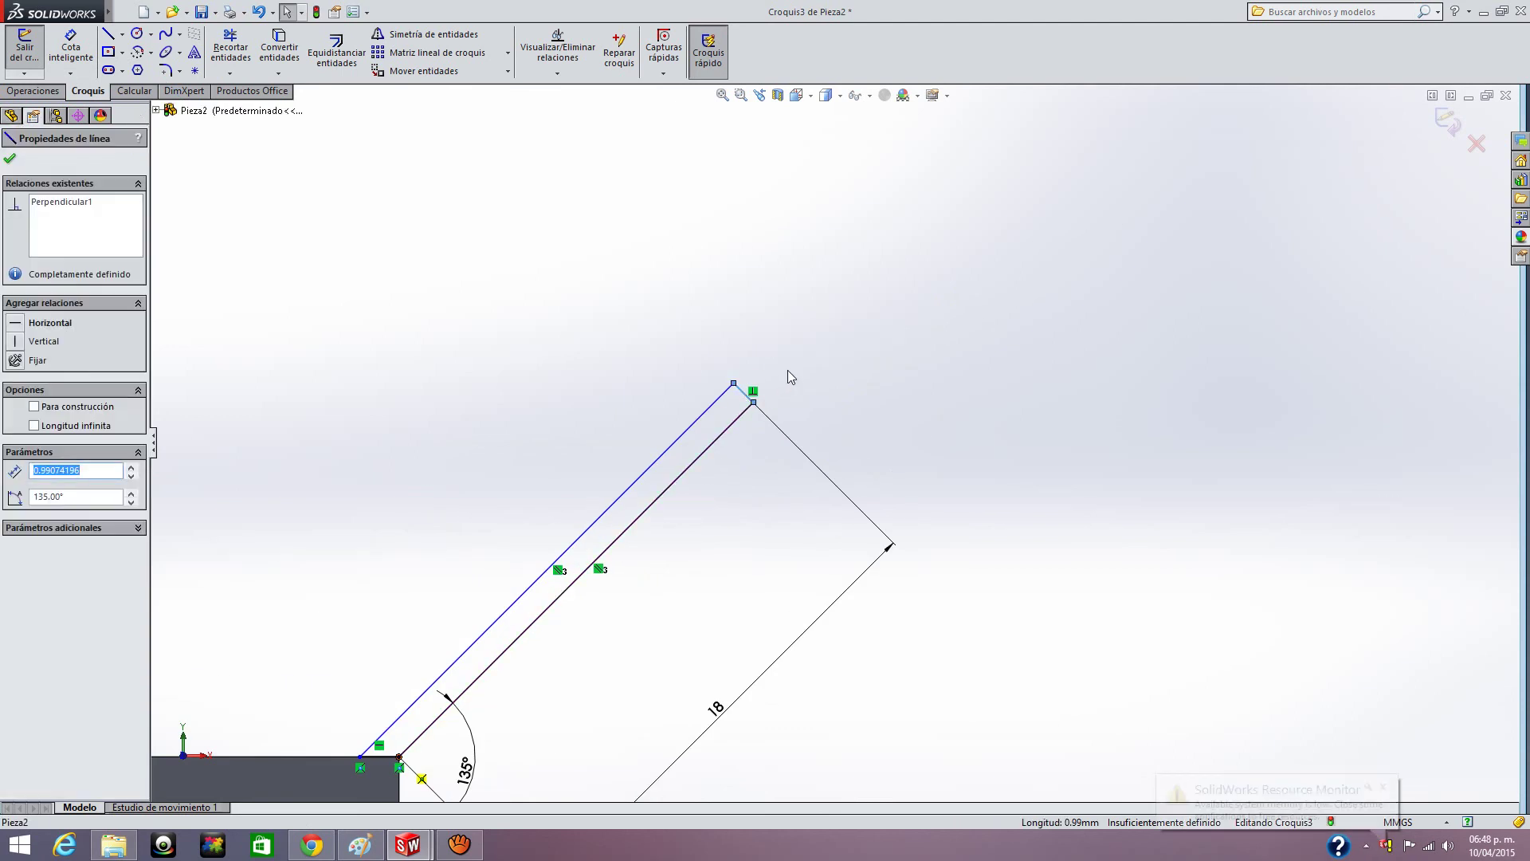
key("Escape")
- Dimension the short end line of the flap profile as 1.24 mm
left_click(71, 52)
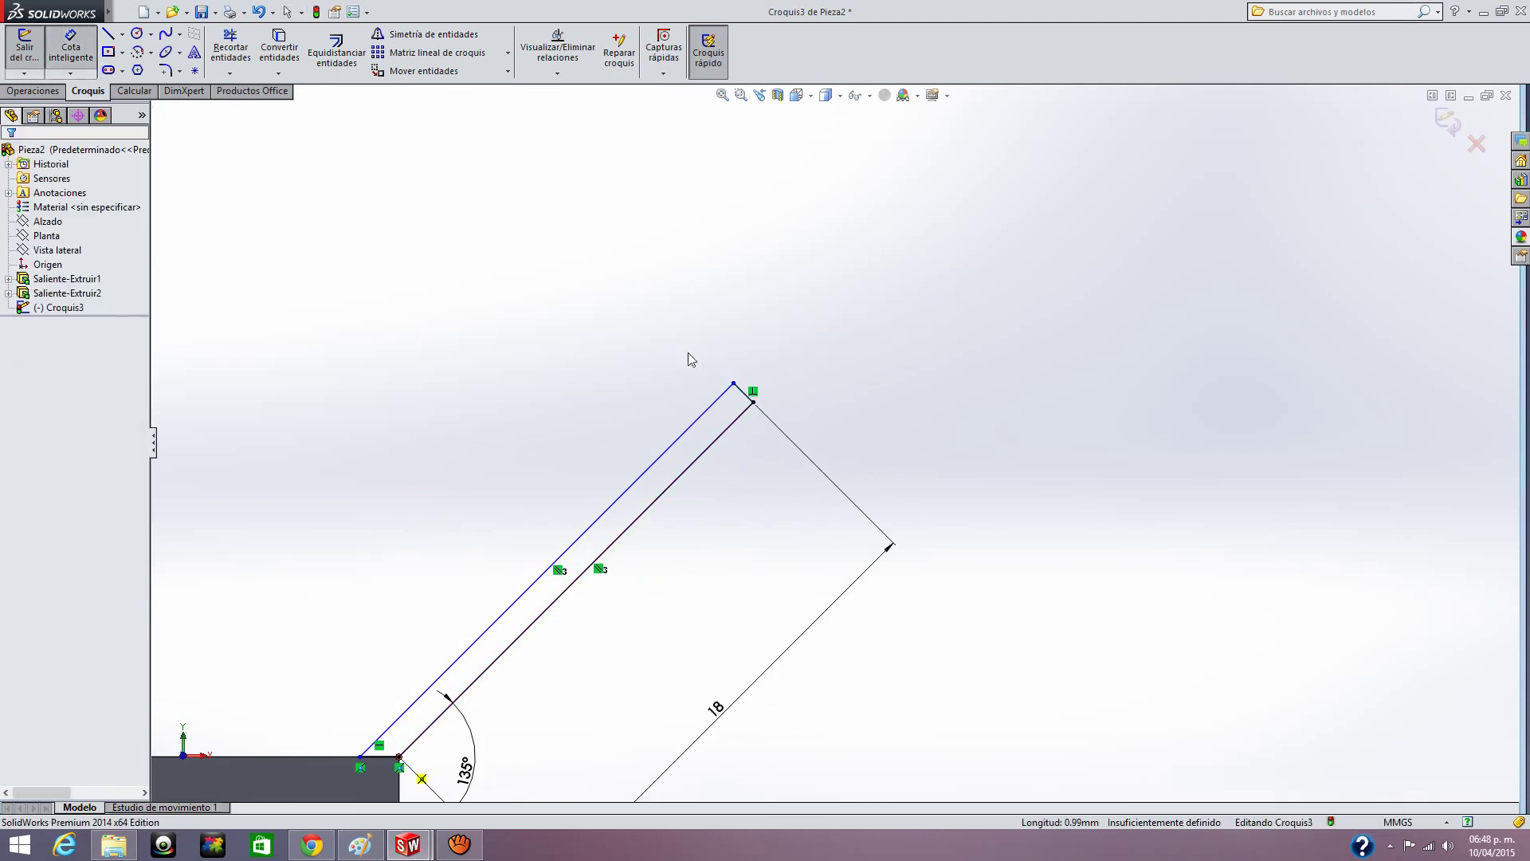
left_click(789, 369)
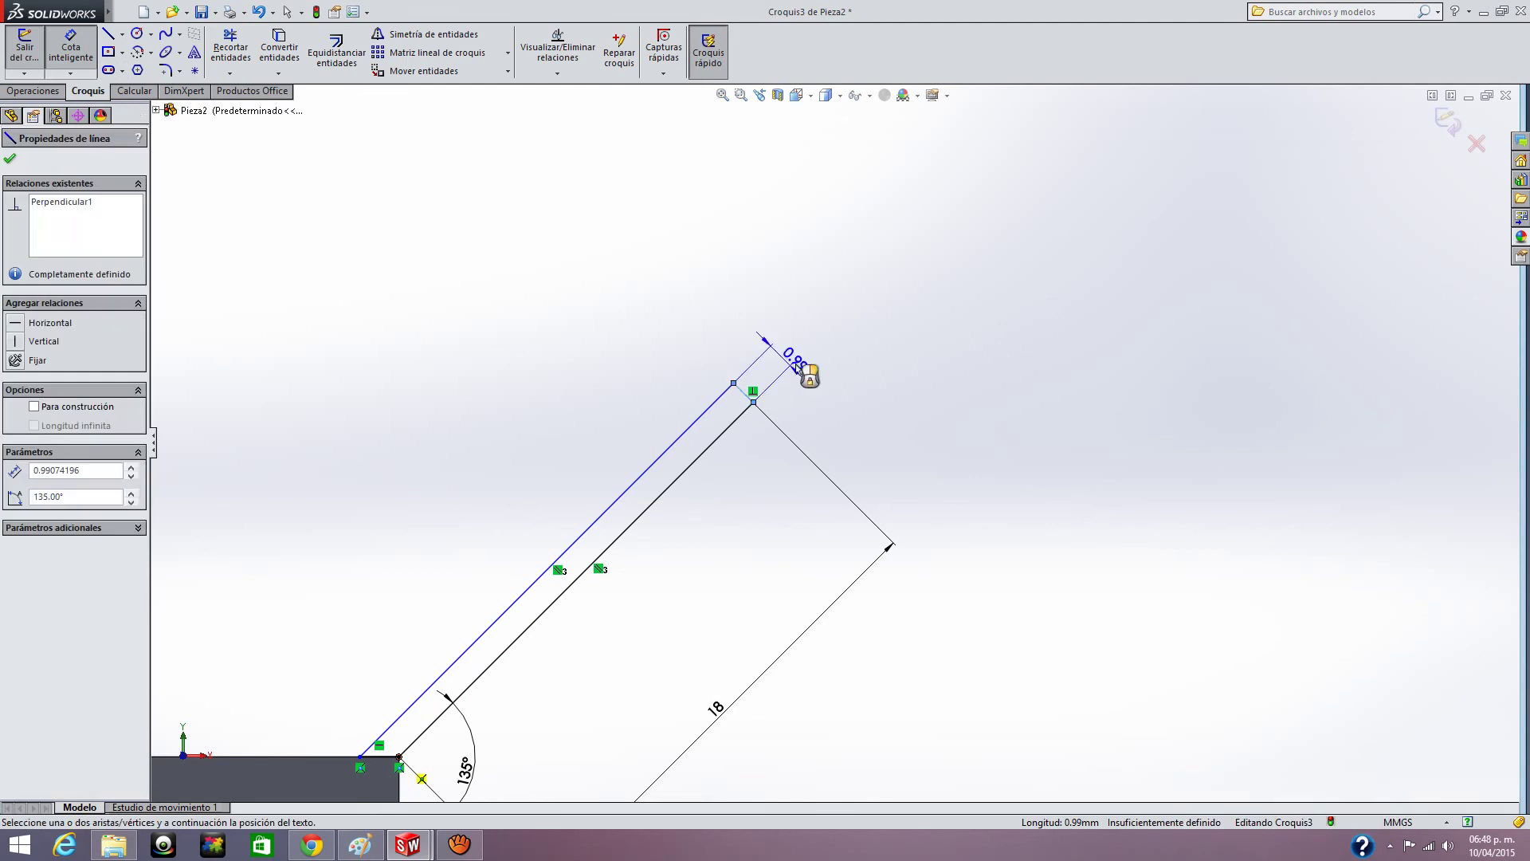
left_click(796, 368)
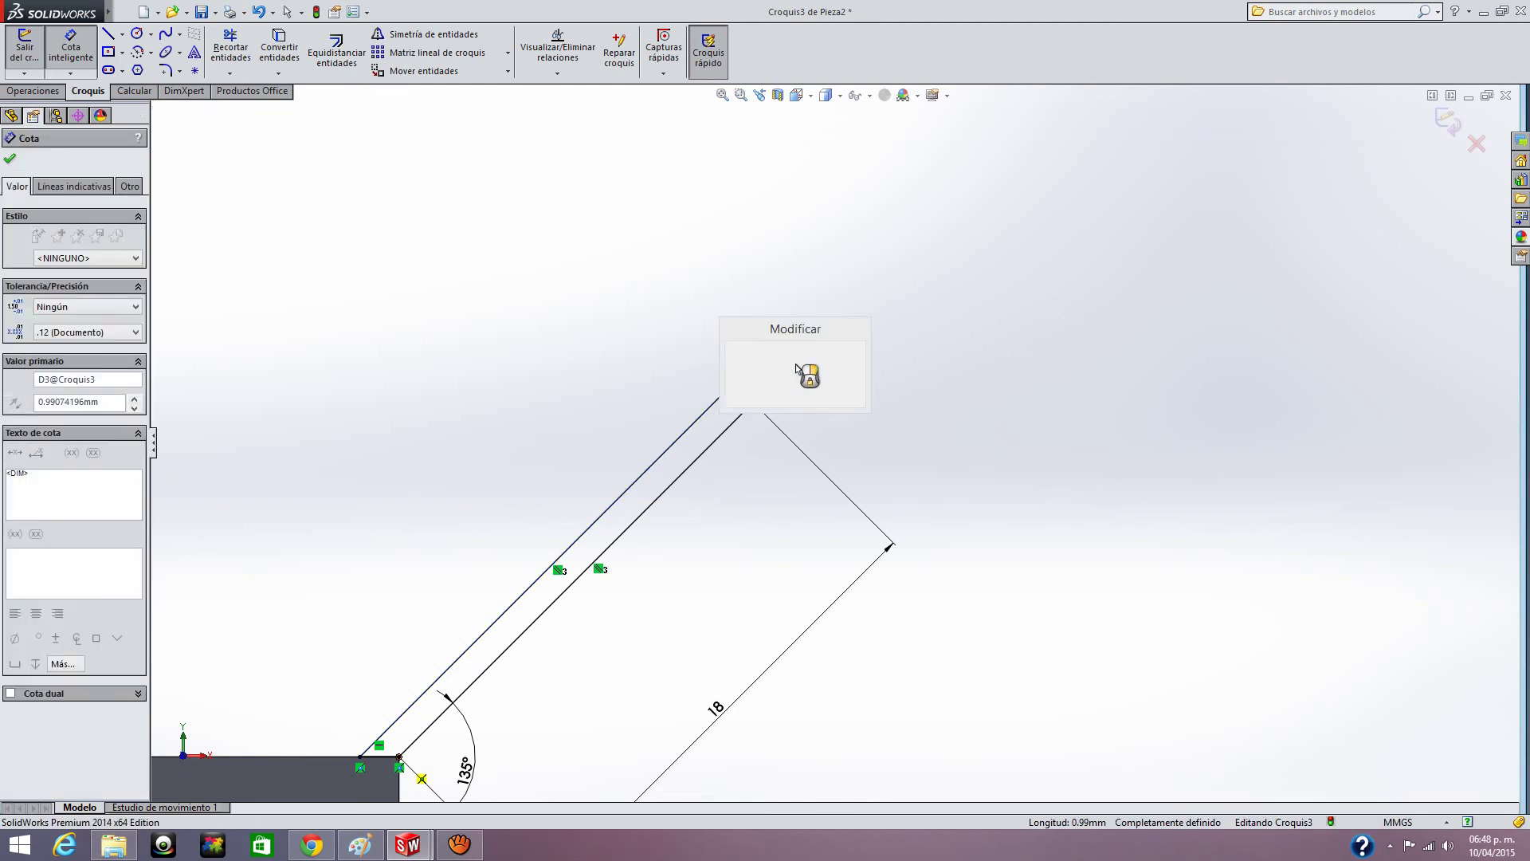
type("1.24")
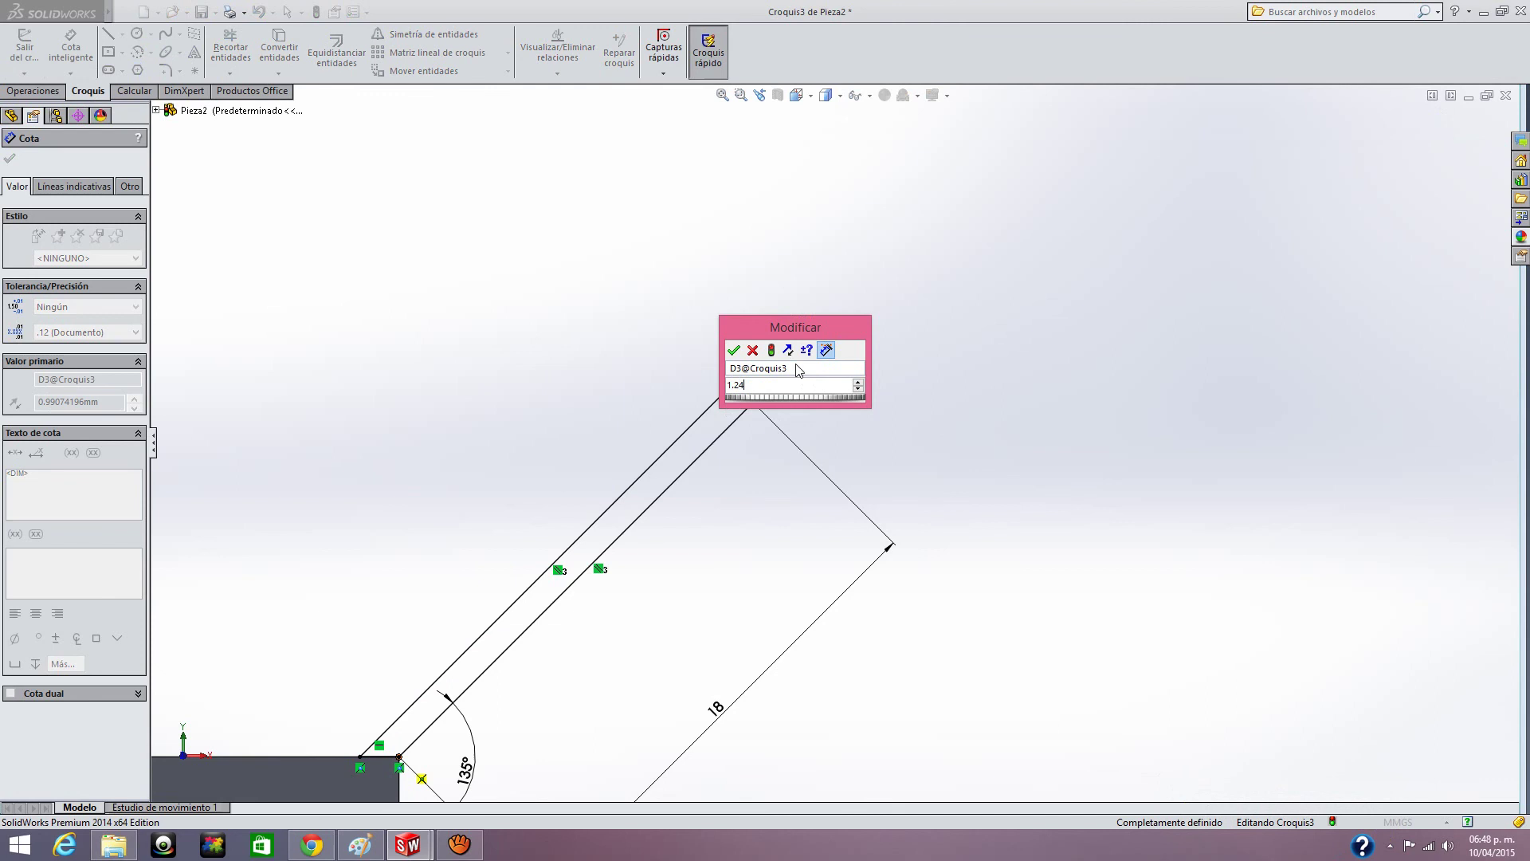
key("Escape")
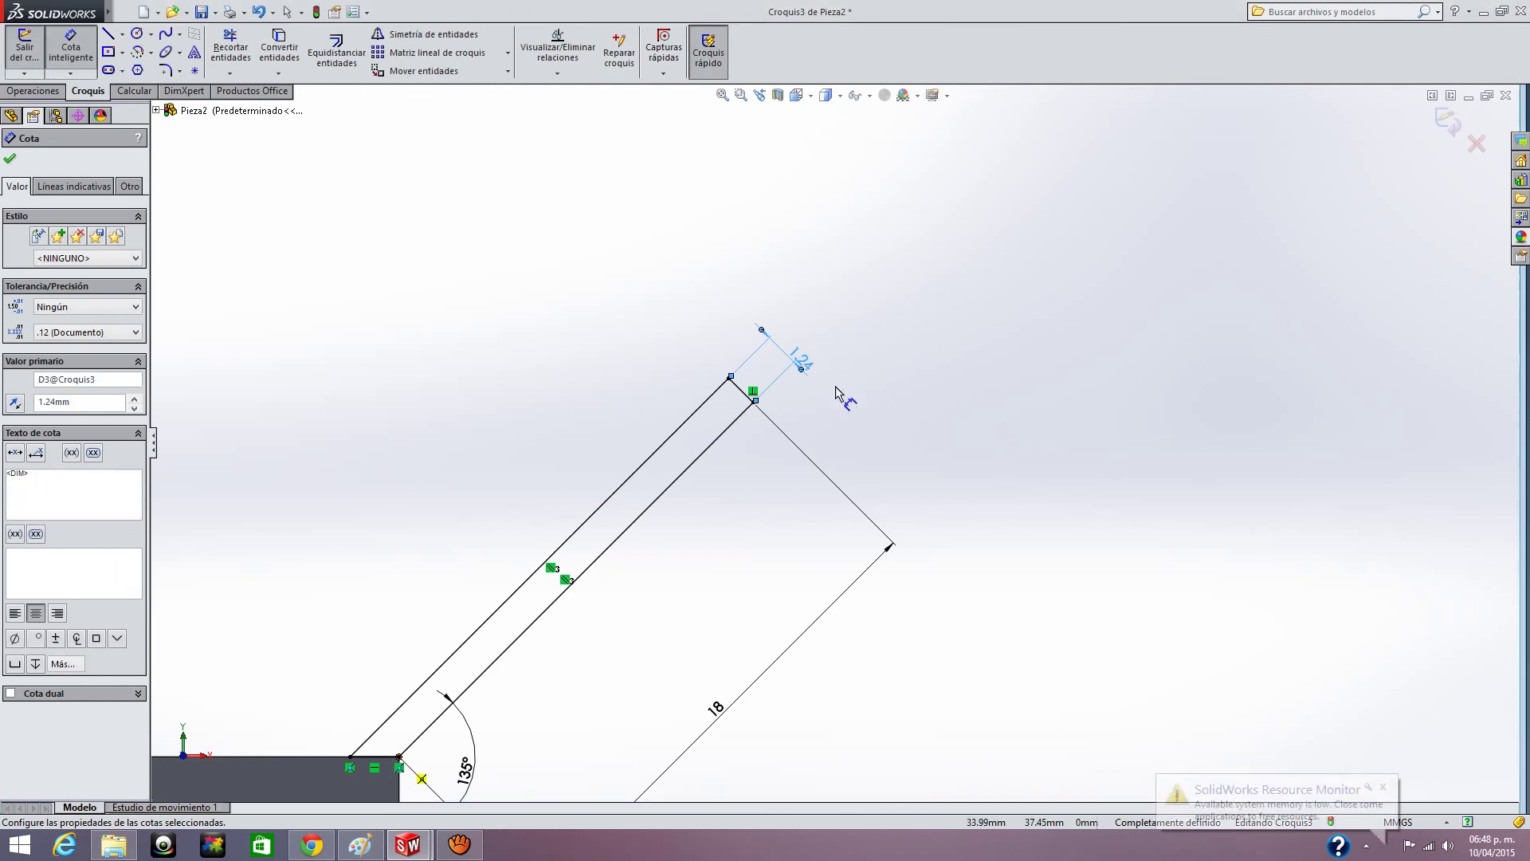
- Correct the dimension on the flap profile's short end line to 0.124 mm
double_click(799, 365)
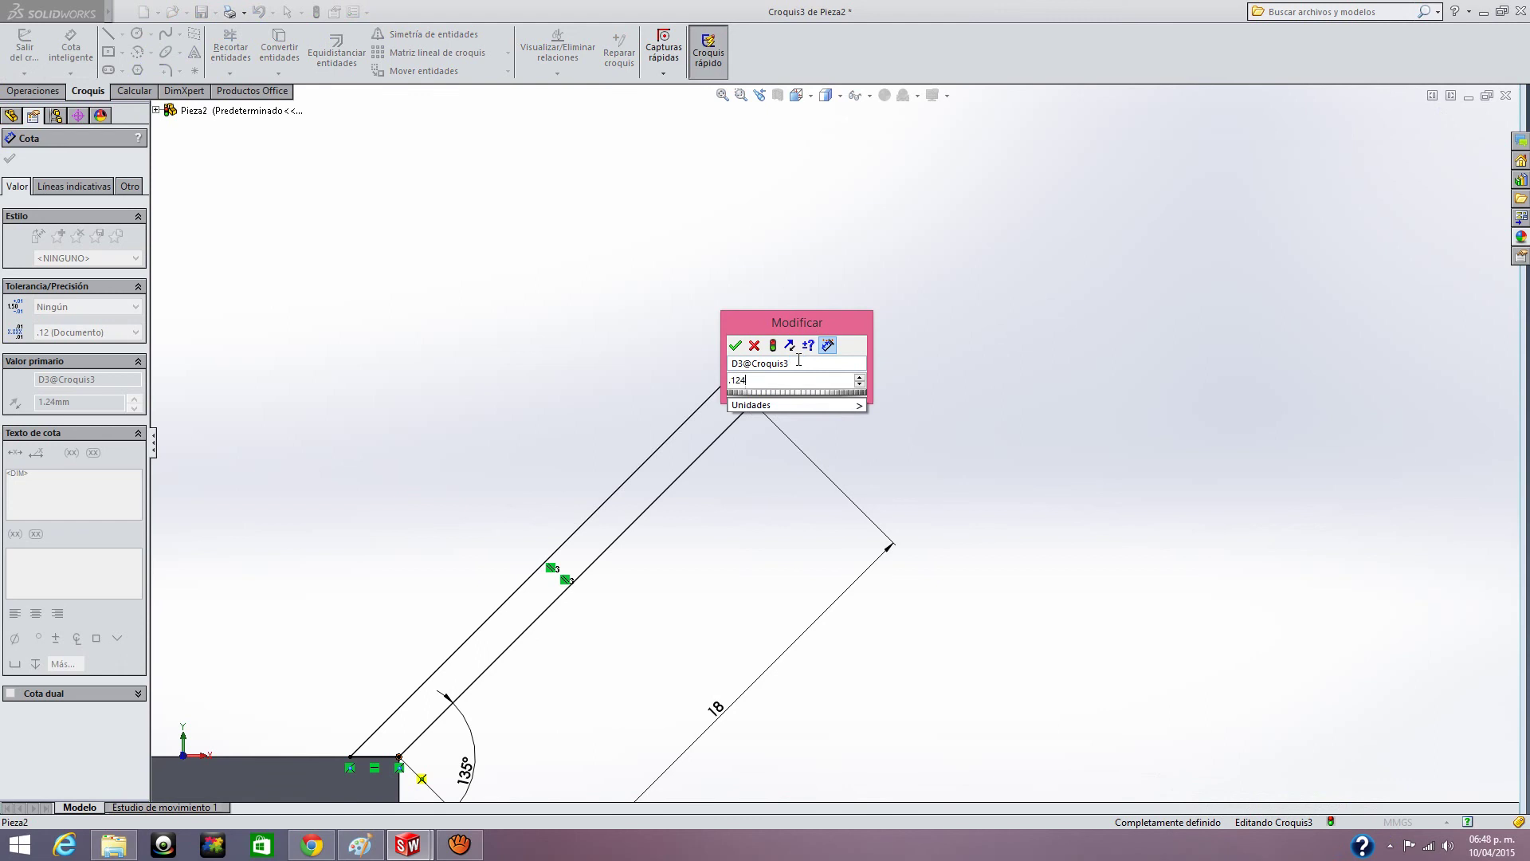
key("Escape")
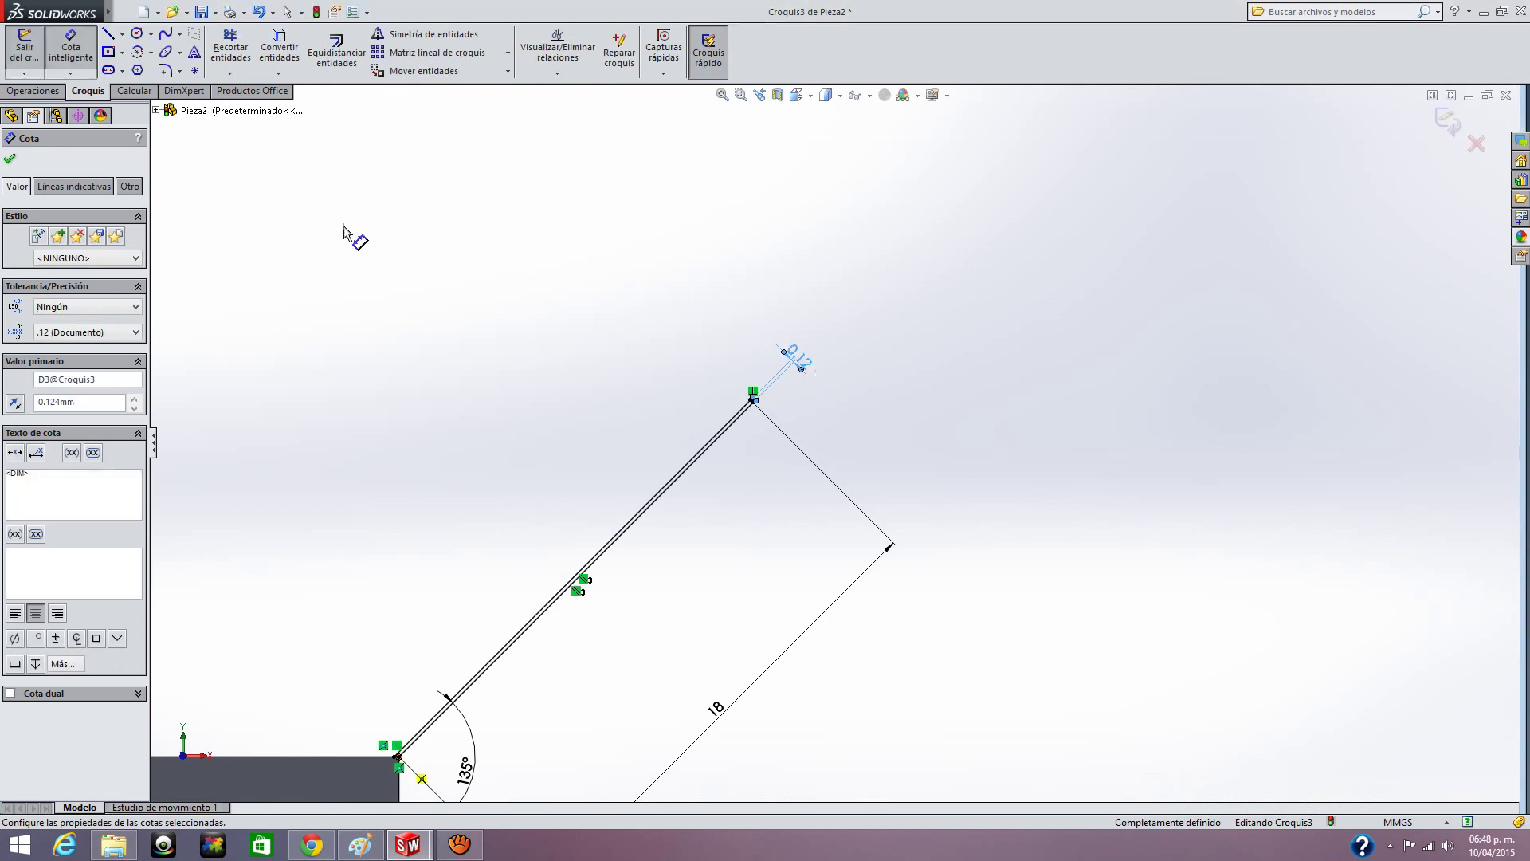
left_click(10, 162)
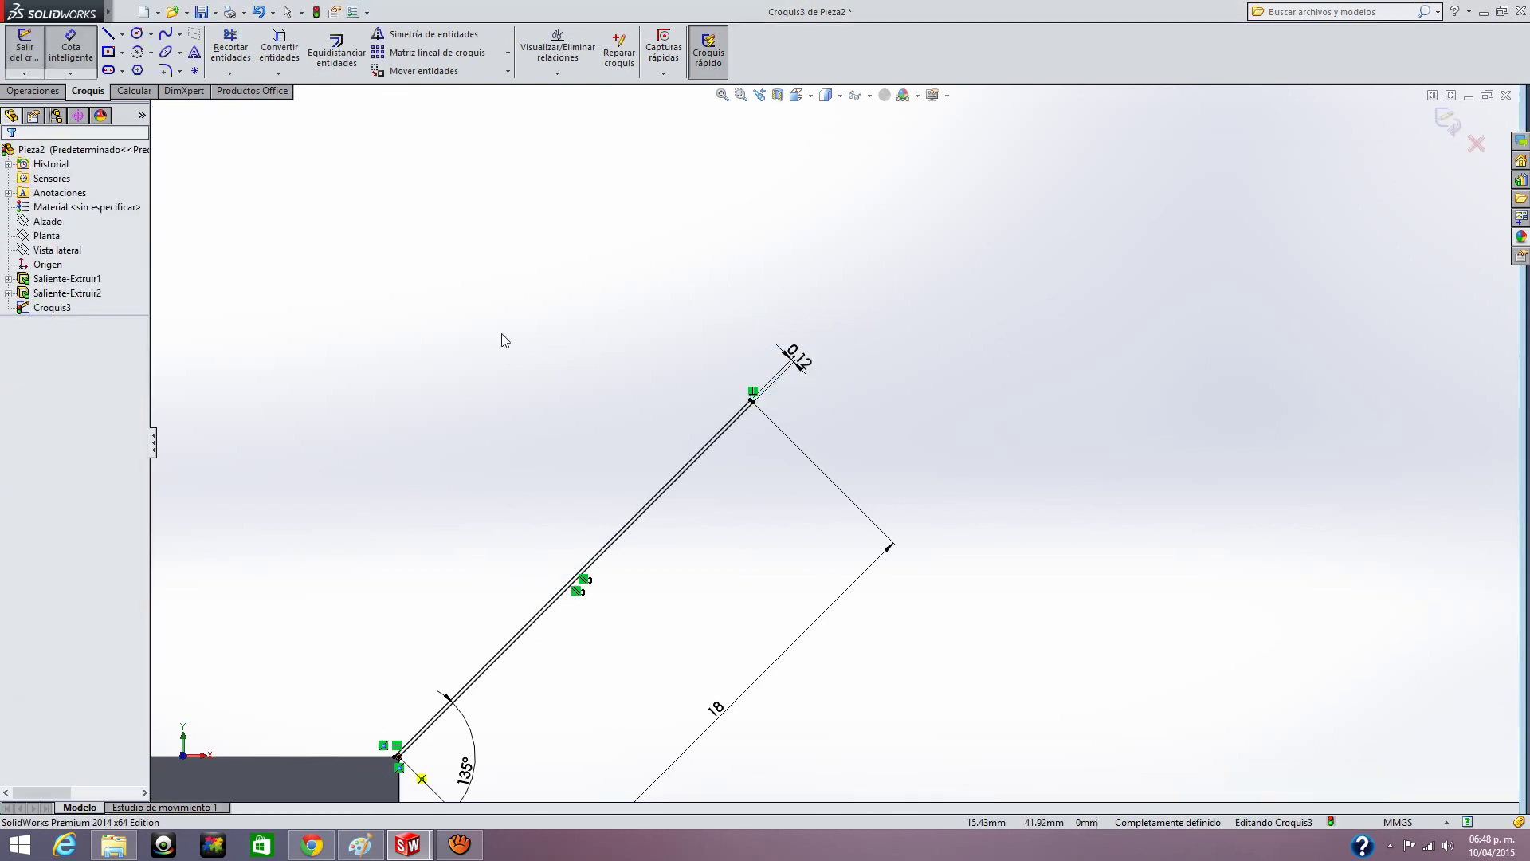
- Draw a vertical construction centerline on the front face from the origin up to the midpoint of the face's upper edge
key("f")
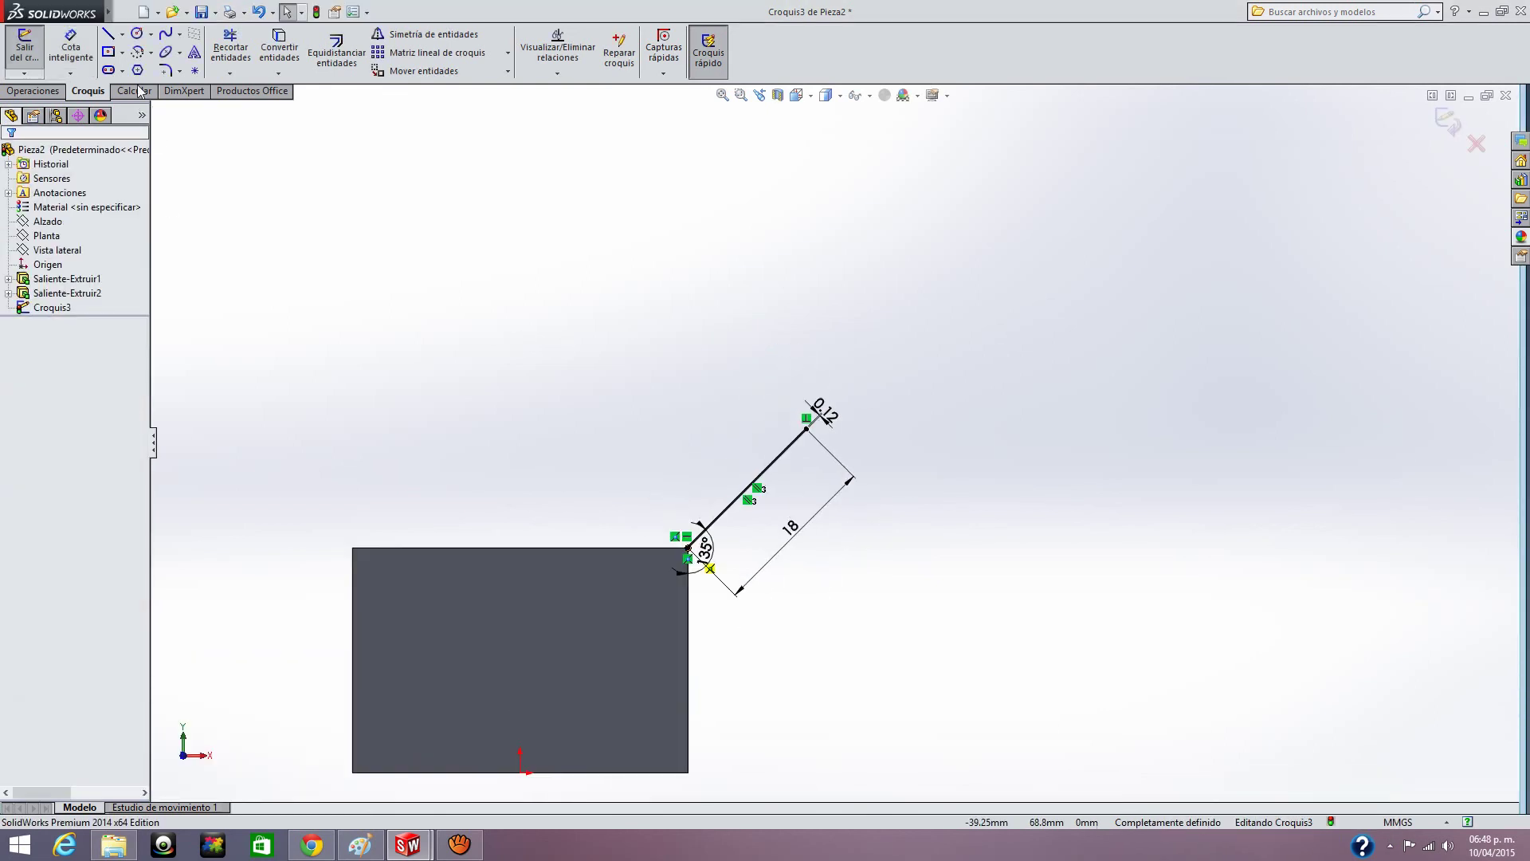
left_click(134, 11)
left_click(430, 181)
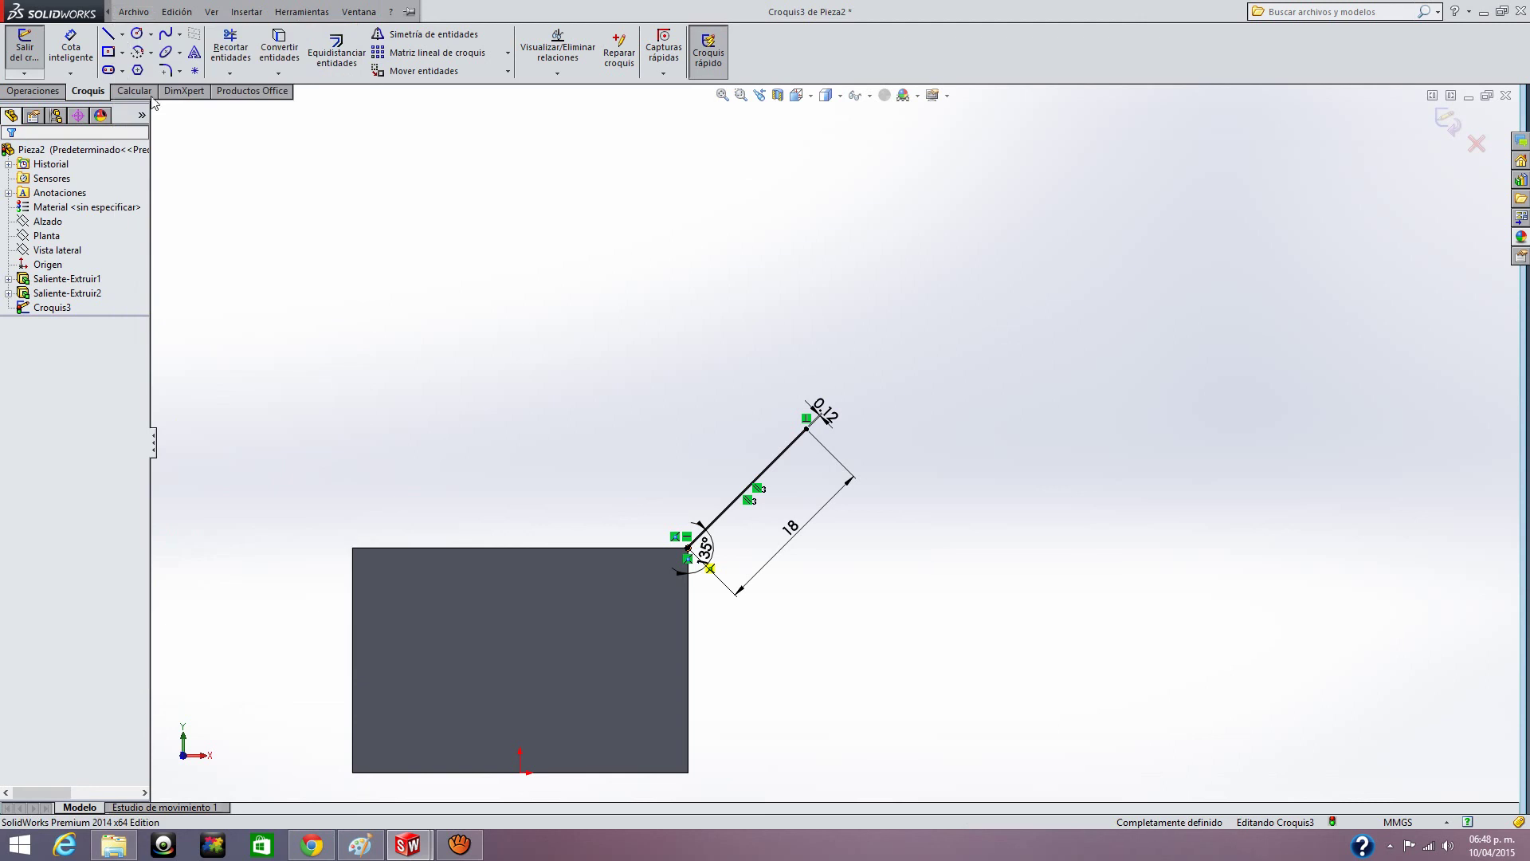
left_click(109, 70)
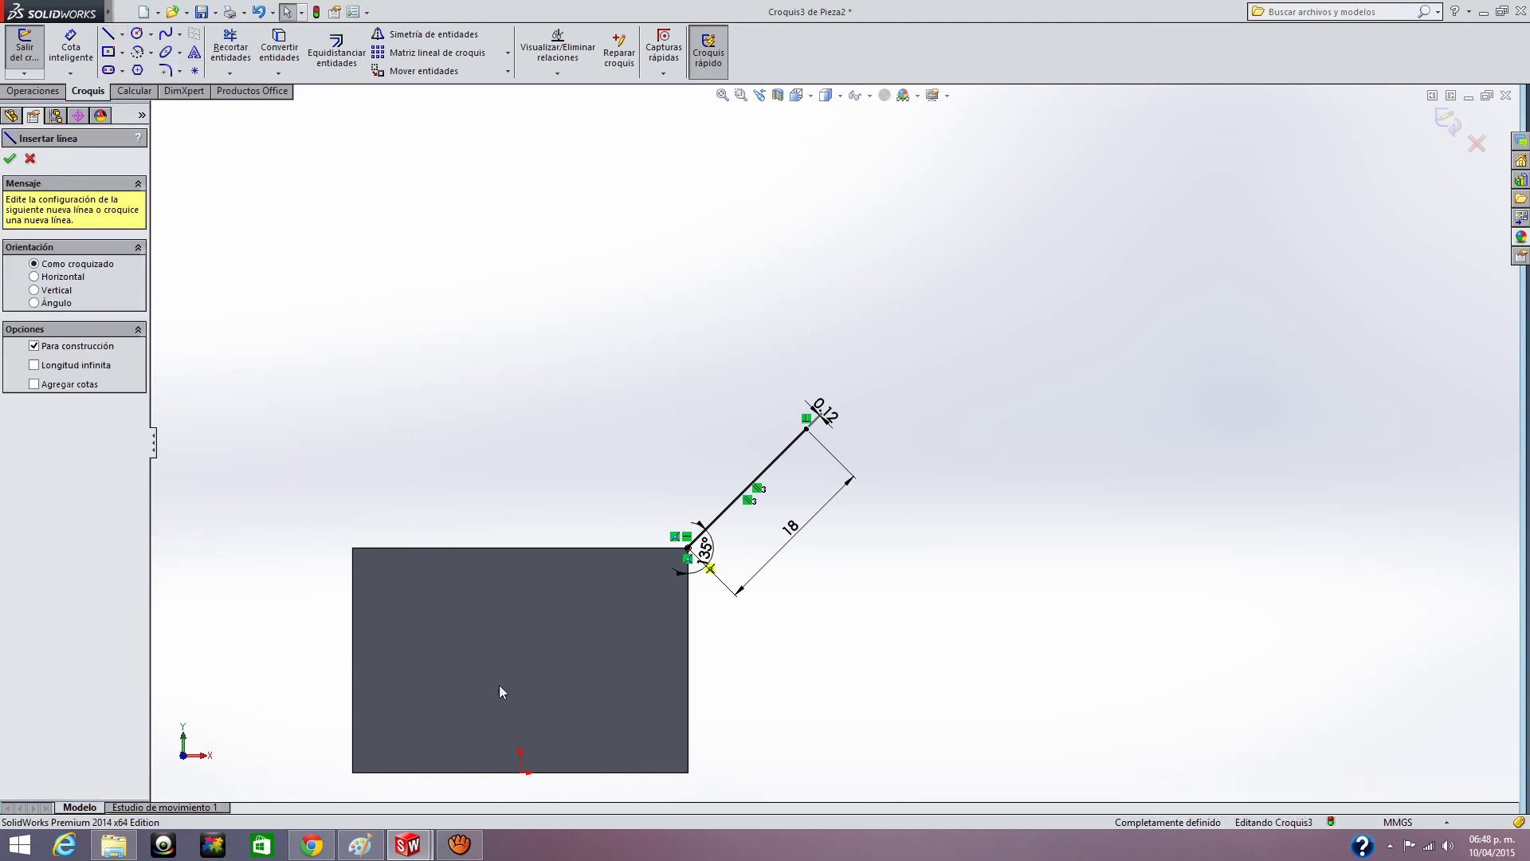
left_click(519, 772)
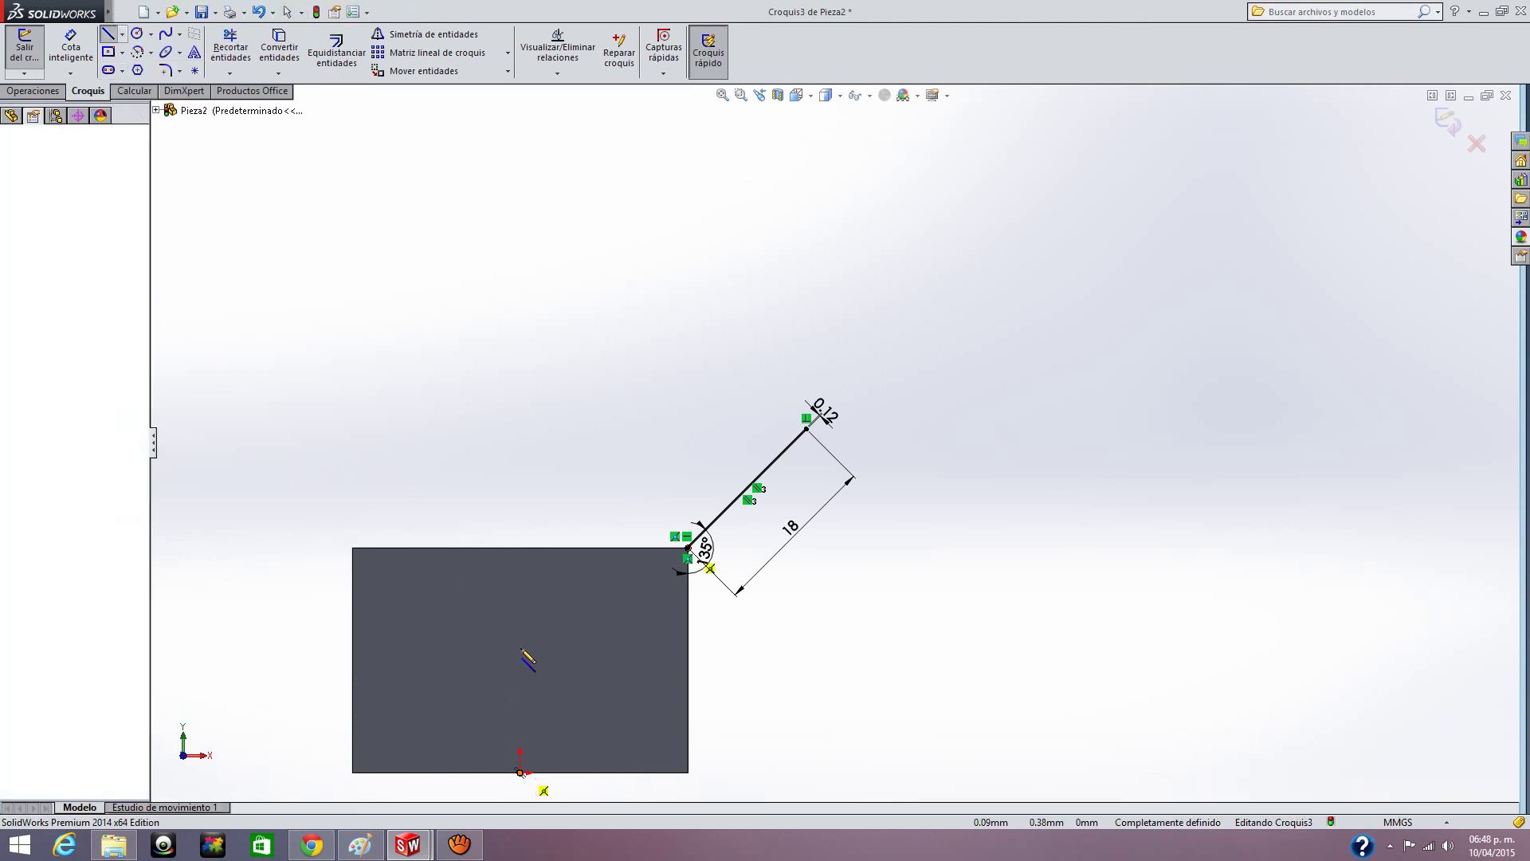
left_click(520, 547)
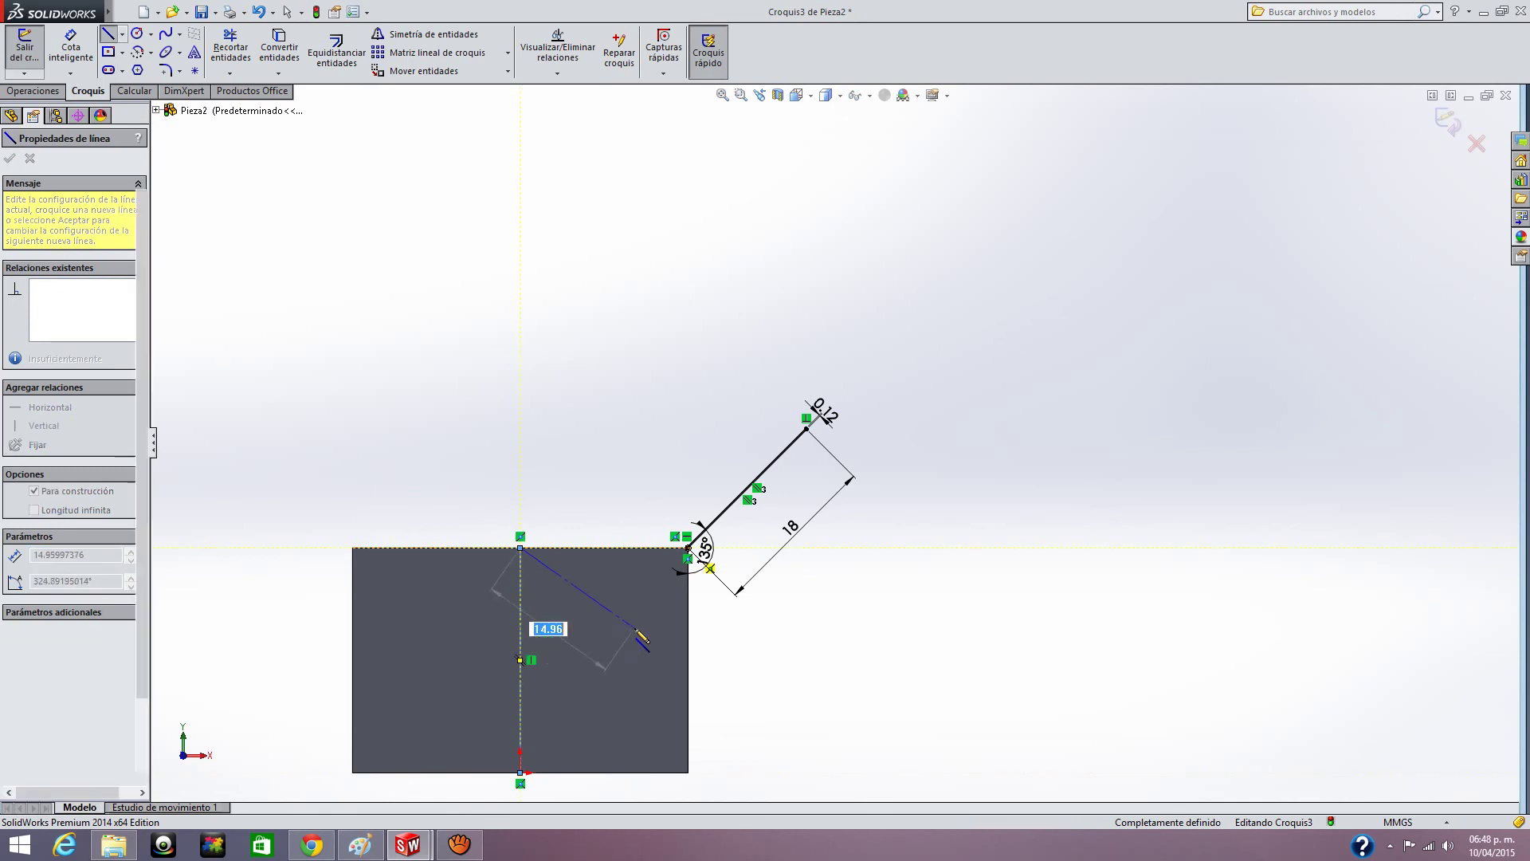
key("Escape")
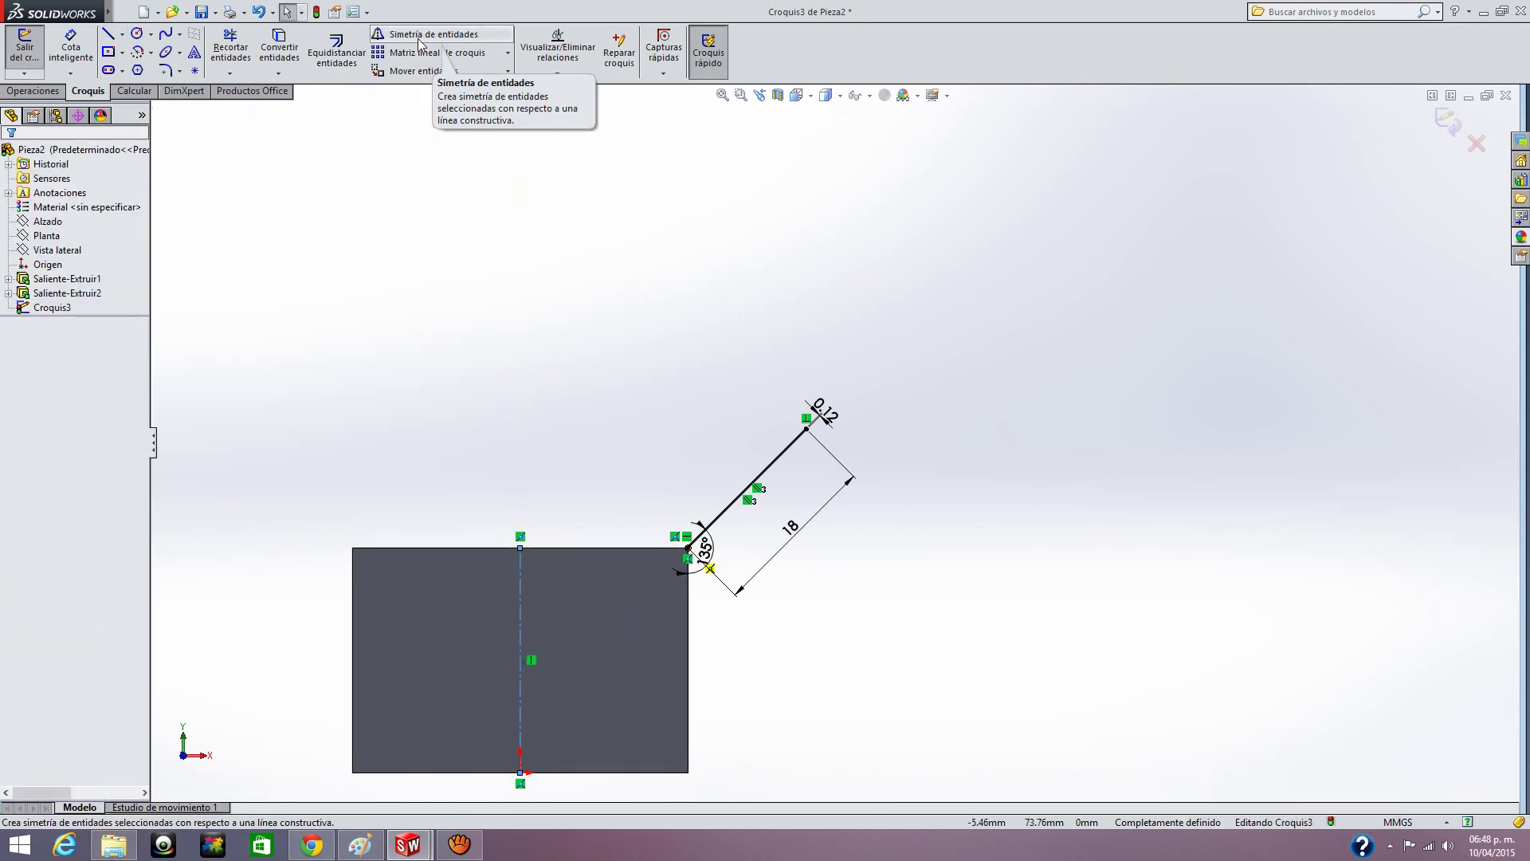
- Start a sketch mirror with copying enabled and clear the centerline and flap line from the entities to mirror
left_click(420, 36)
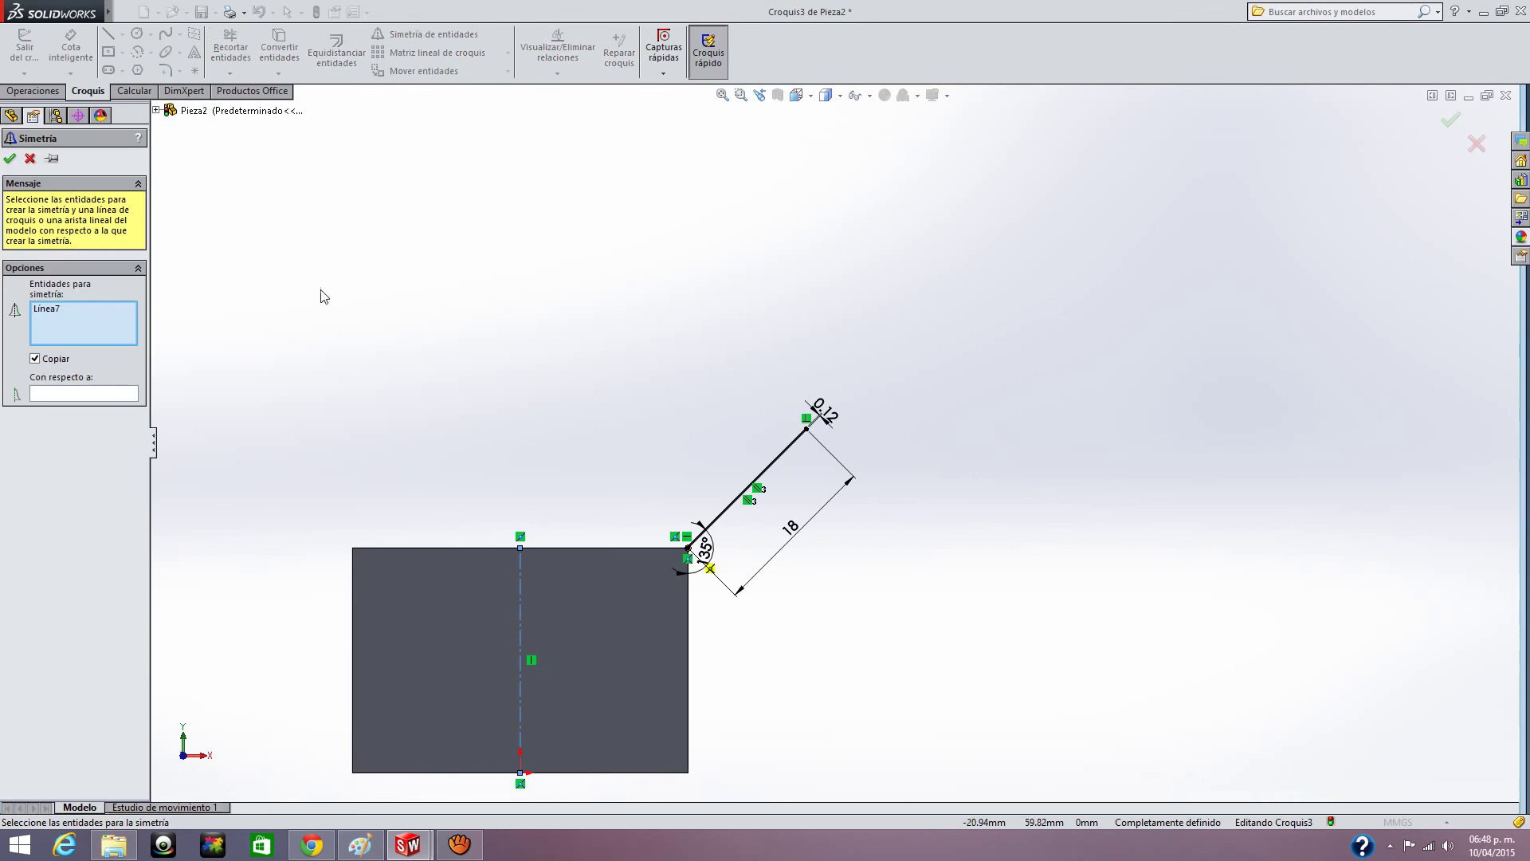
scroll(877, 492, "up", 1)
scroll(287, 379, "up", 1)
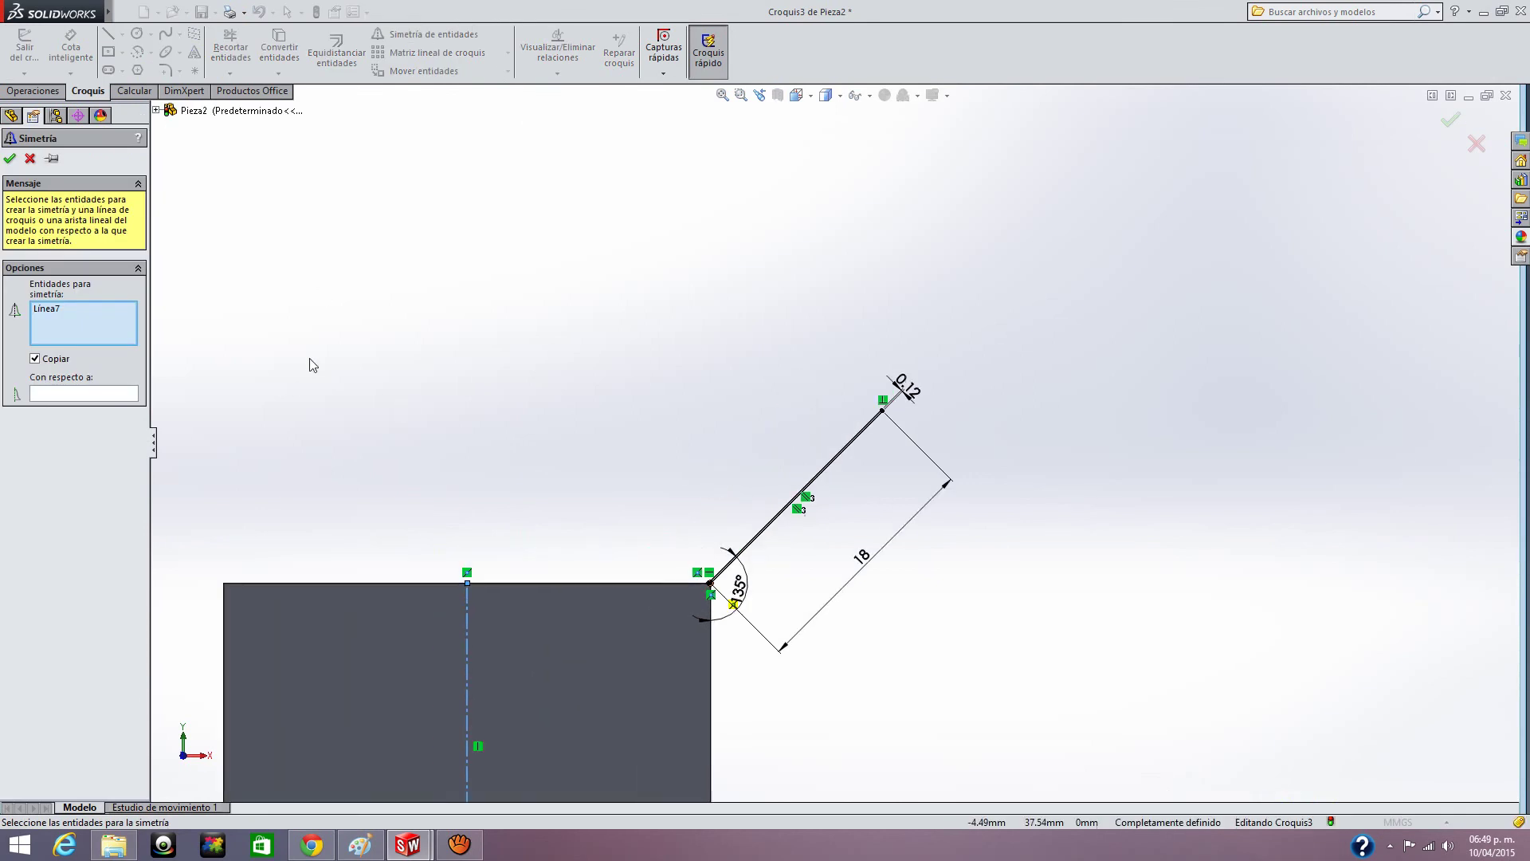
scroll(887, 490, "up", 2)
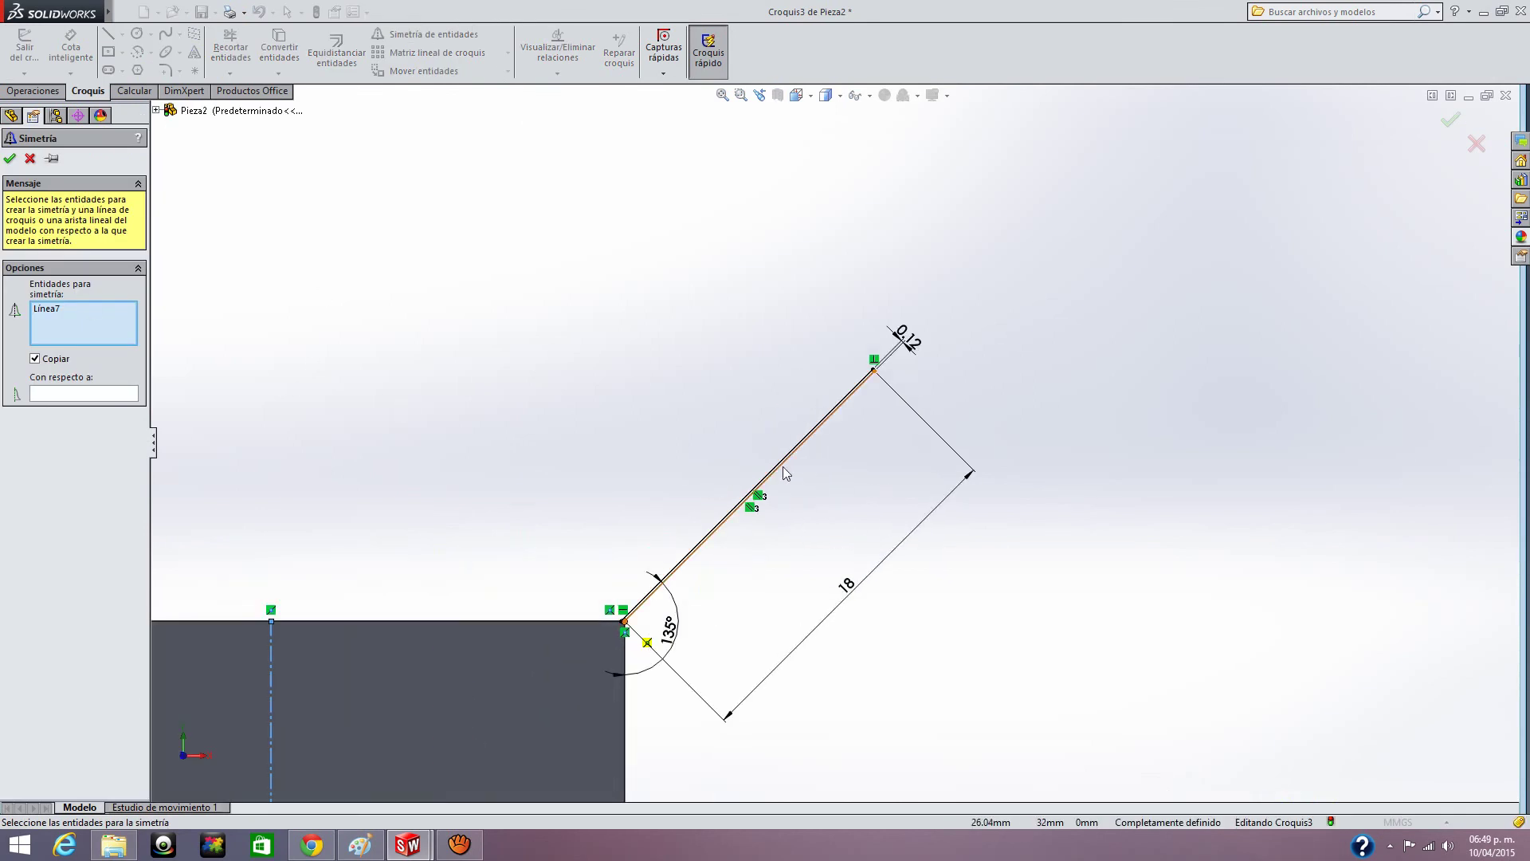
left_click(785, 473)
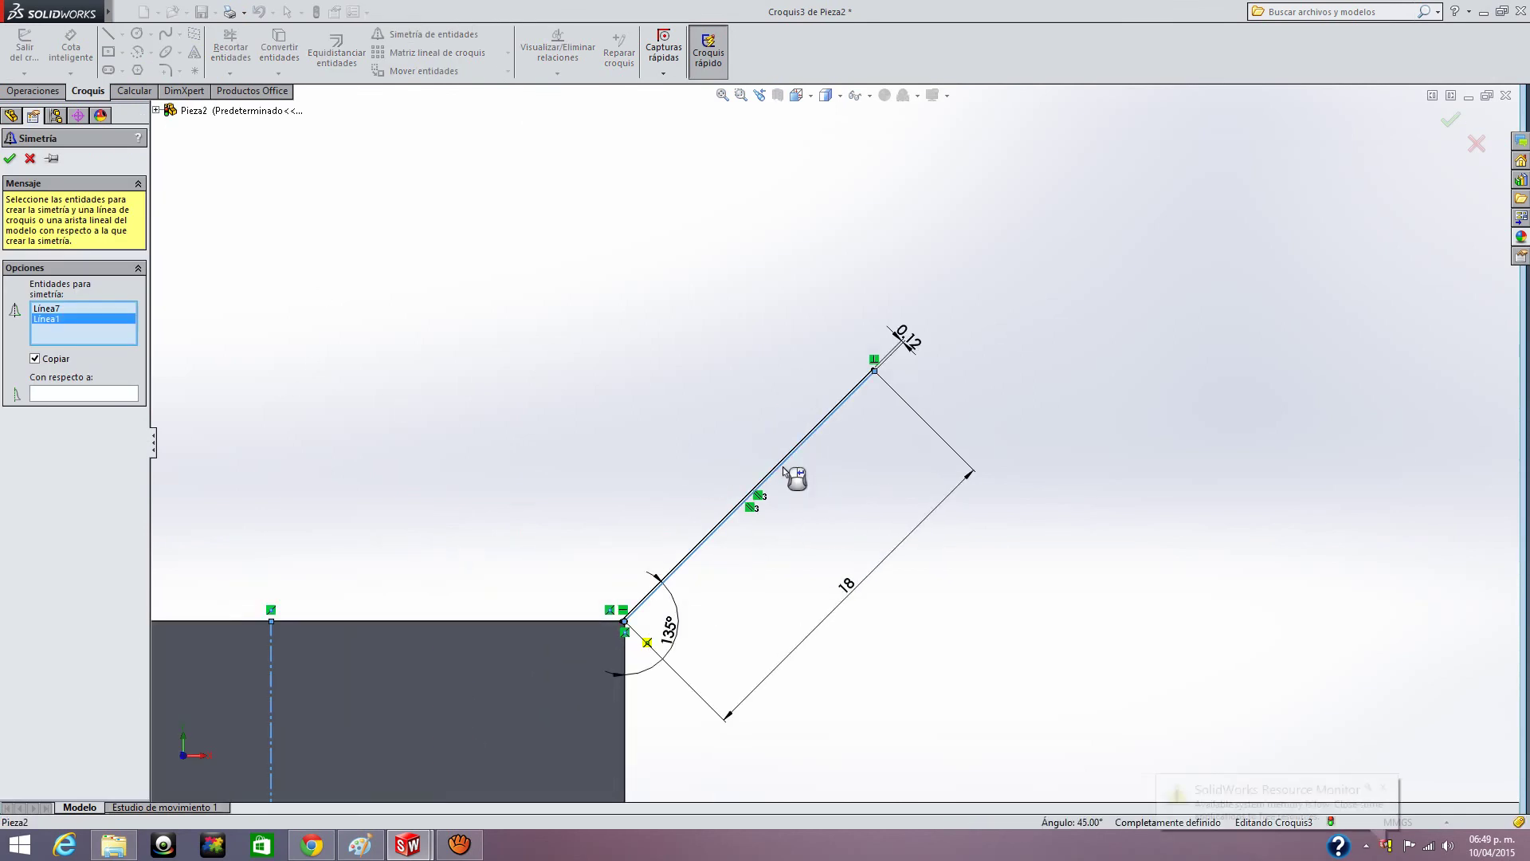
right_click(58, 317)
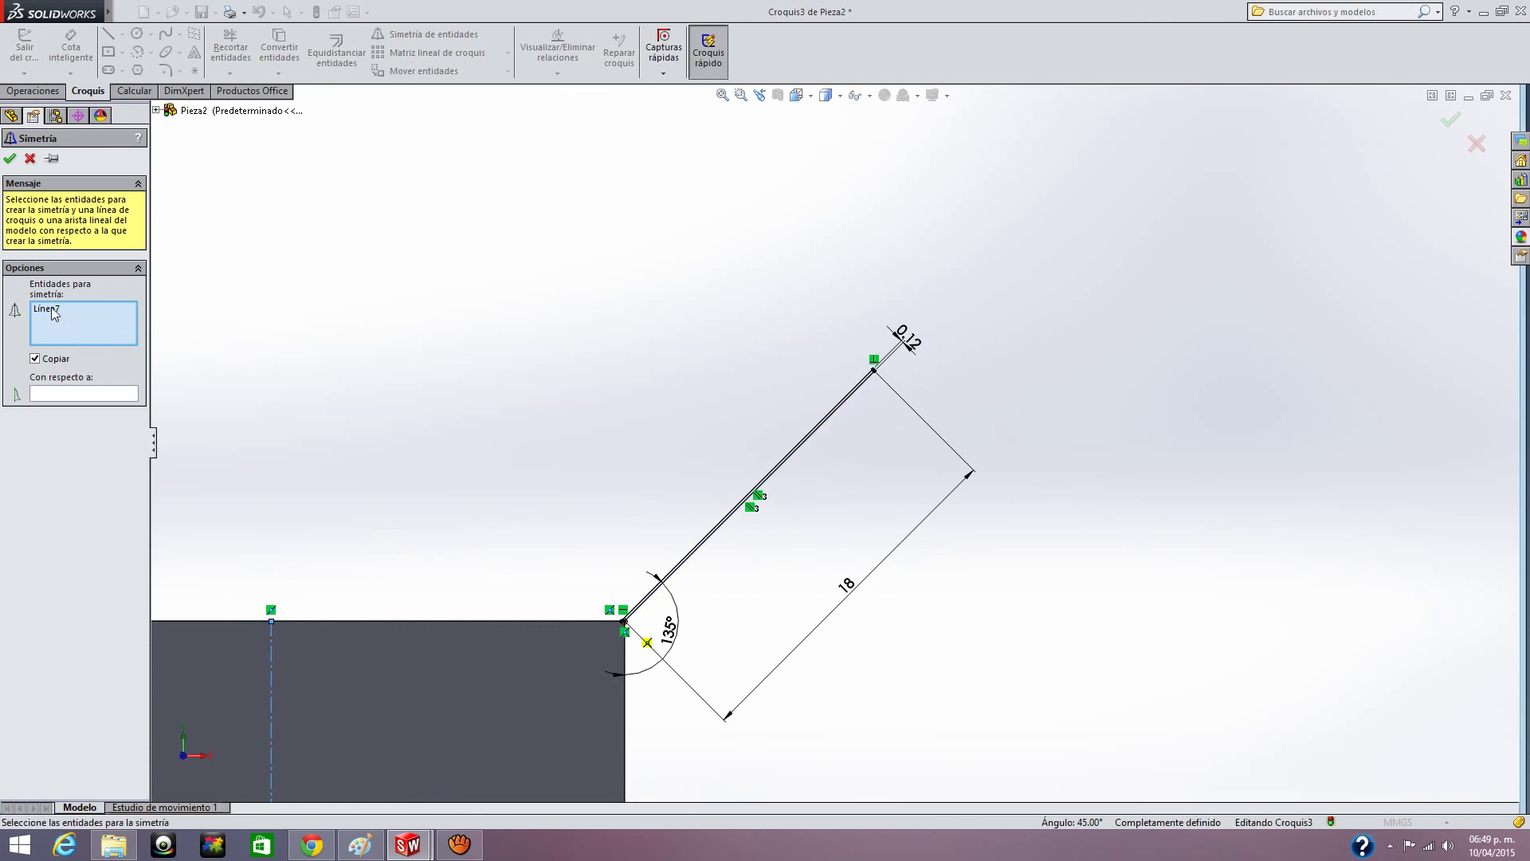
right_click(54, 312)
left_click(64, 314)
- Add the flap profile's two long lines and its outer short end line to the entities to mirror
scroll(1037, 467, "down", 3)
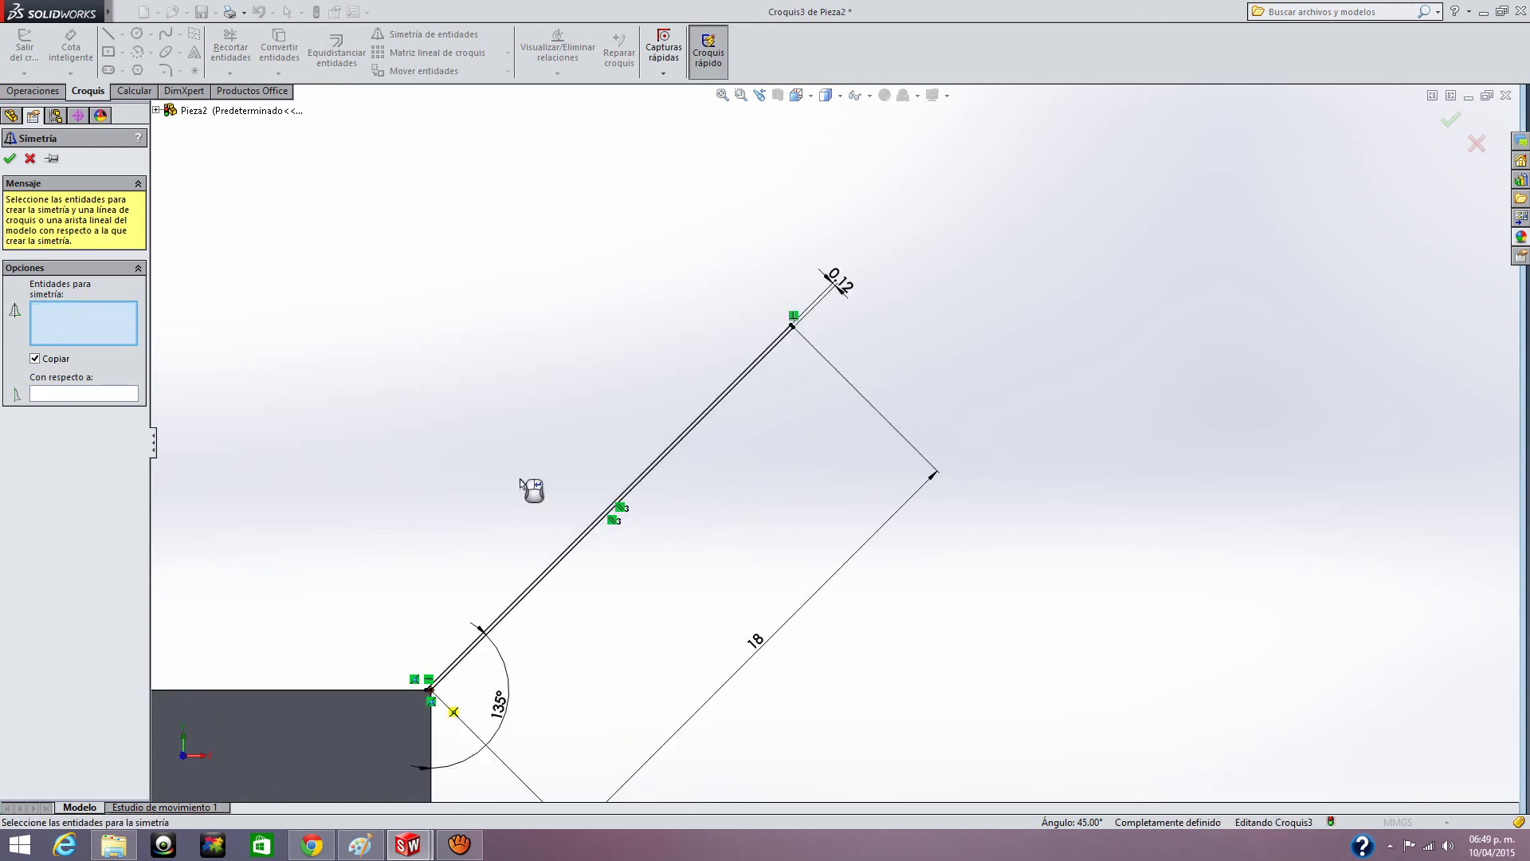
left_click(641, 481)
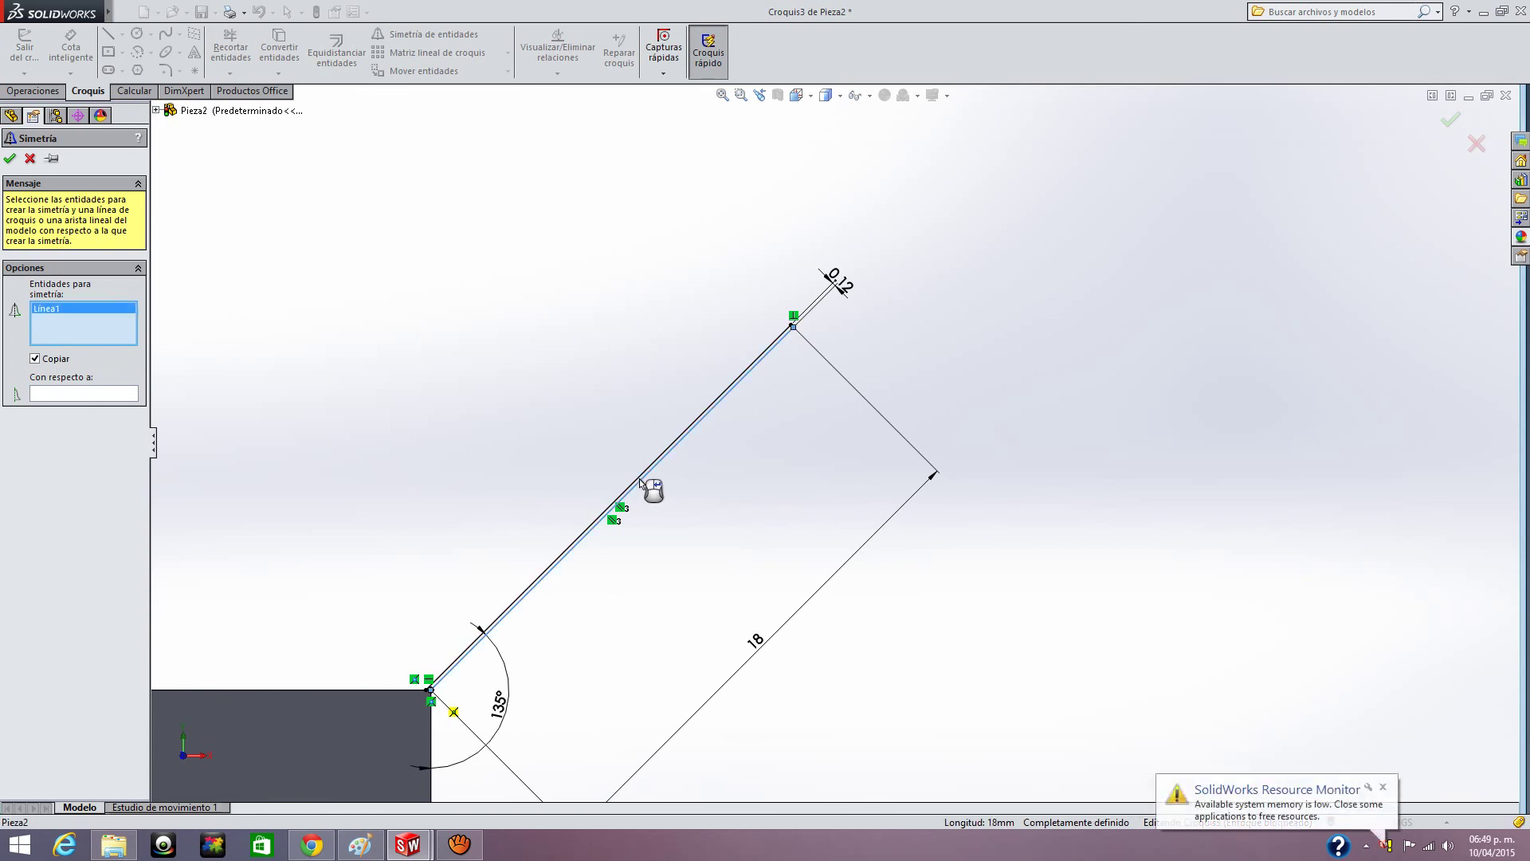
left_click(642, 478)
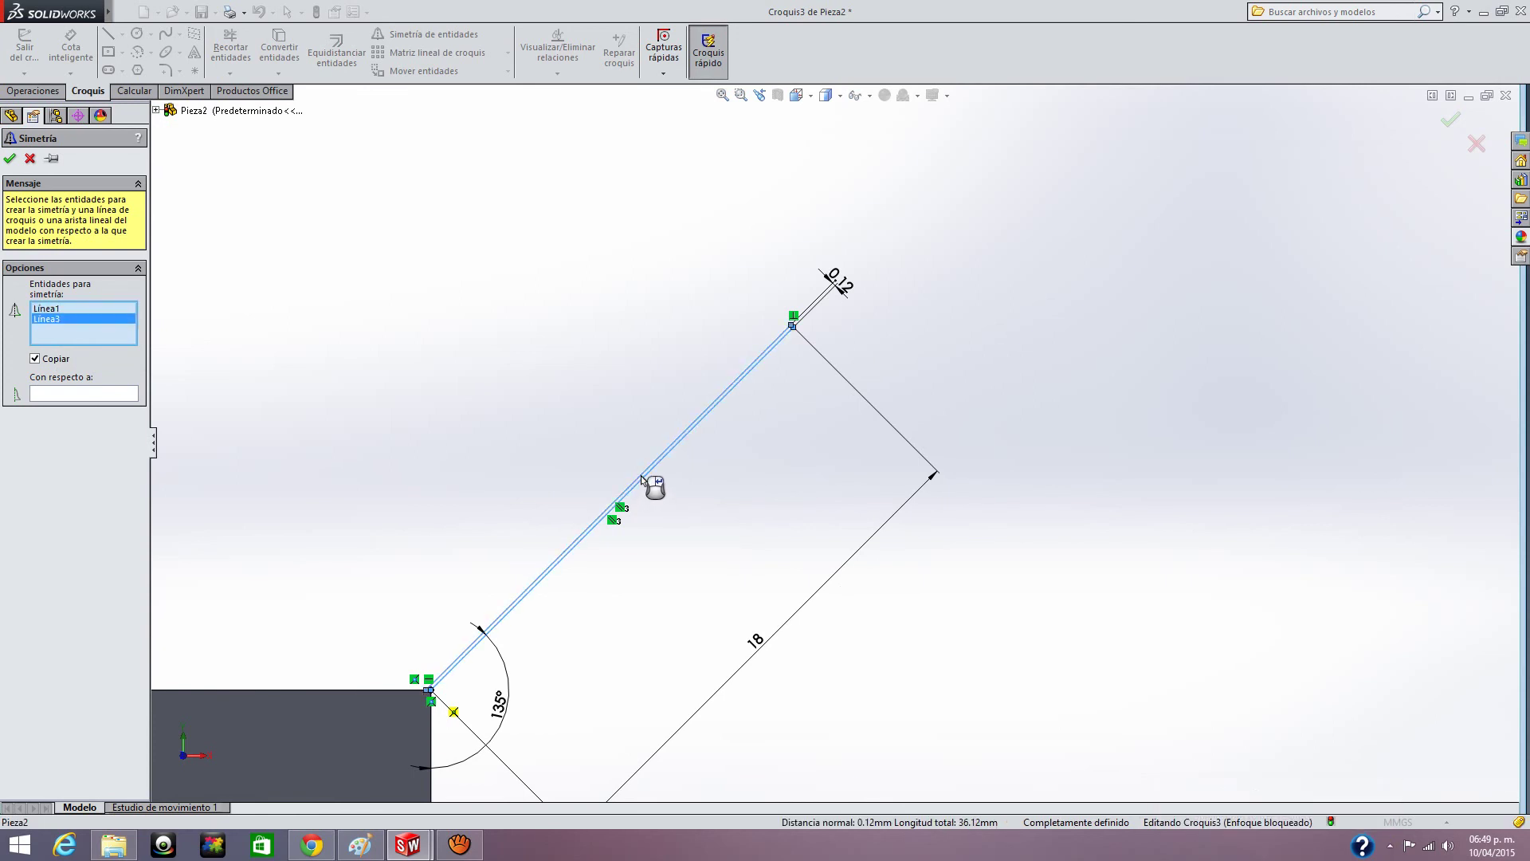
scroll(791, 335, "down", 5)
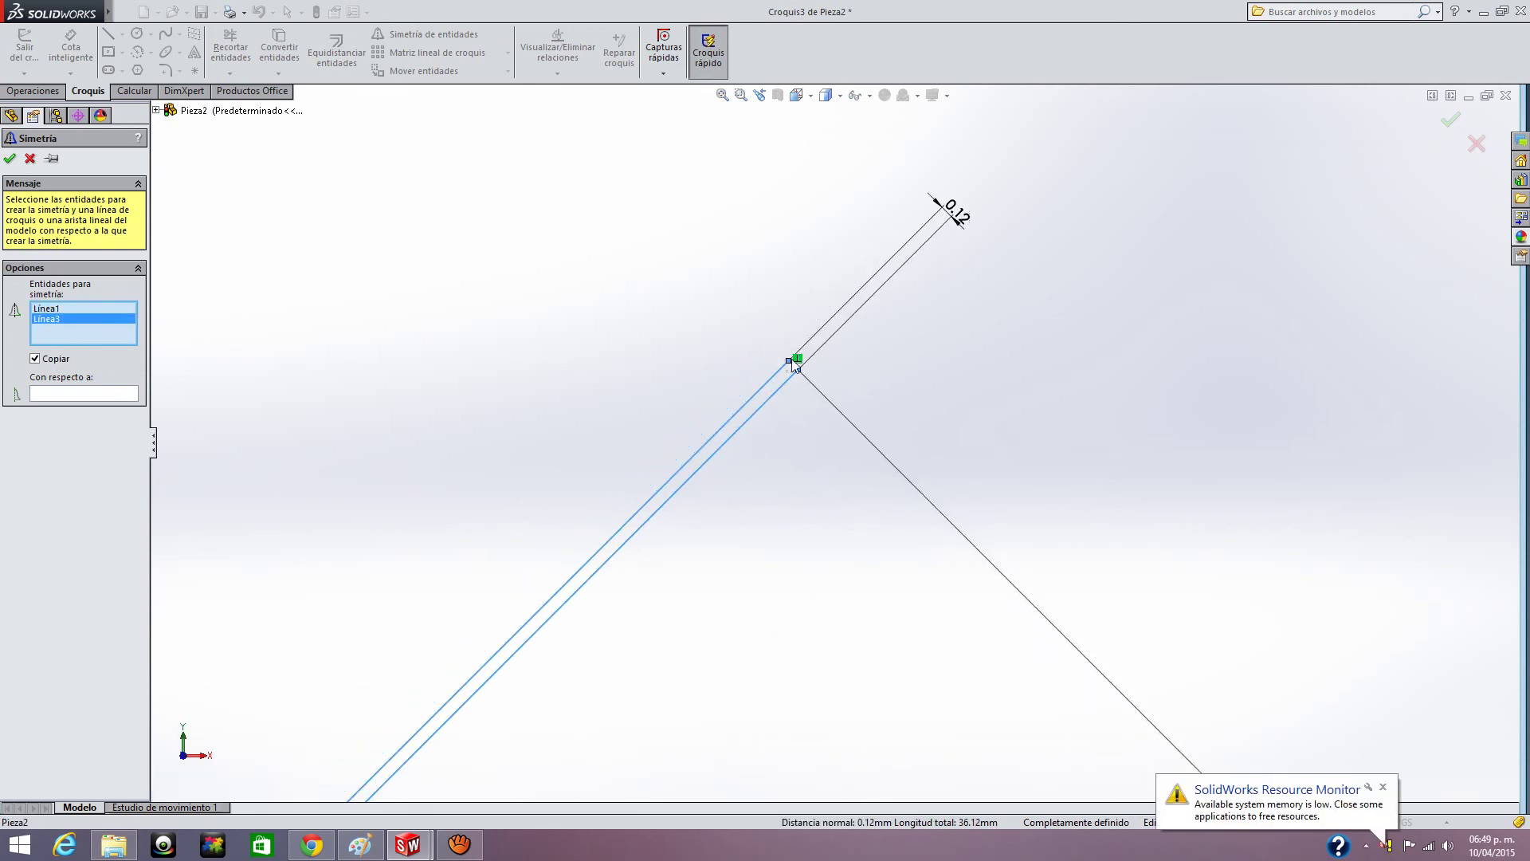
left_click(802, 380)
scroll(761, 547, "up", 3)
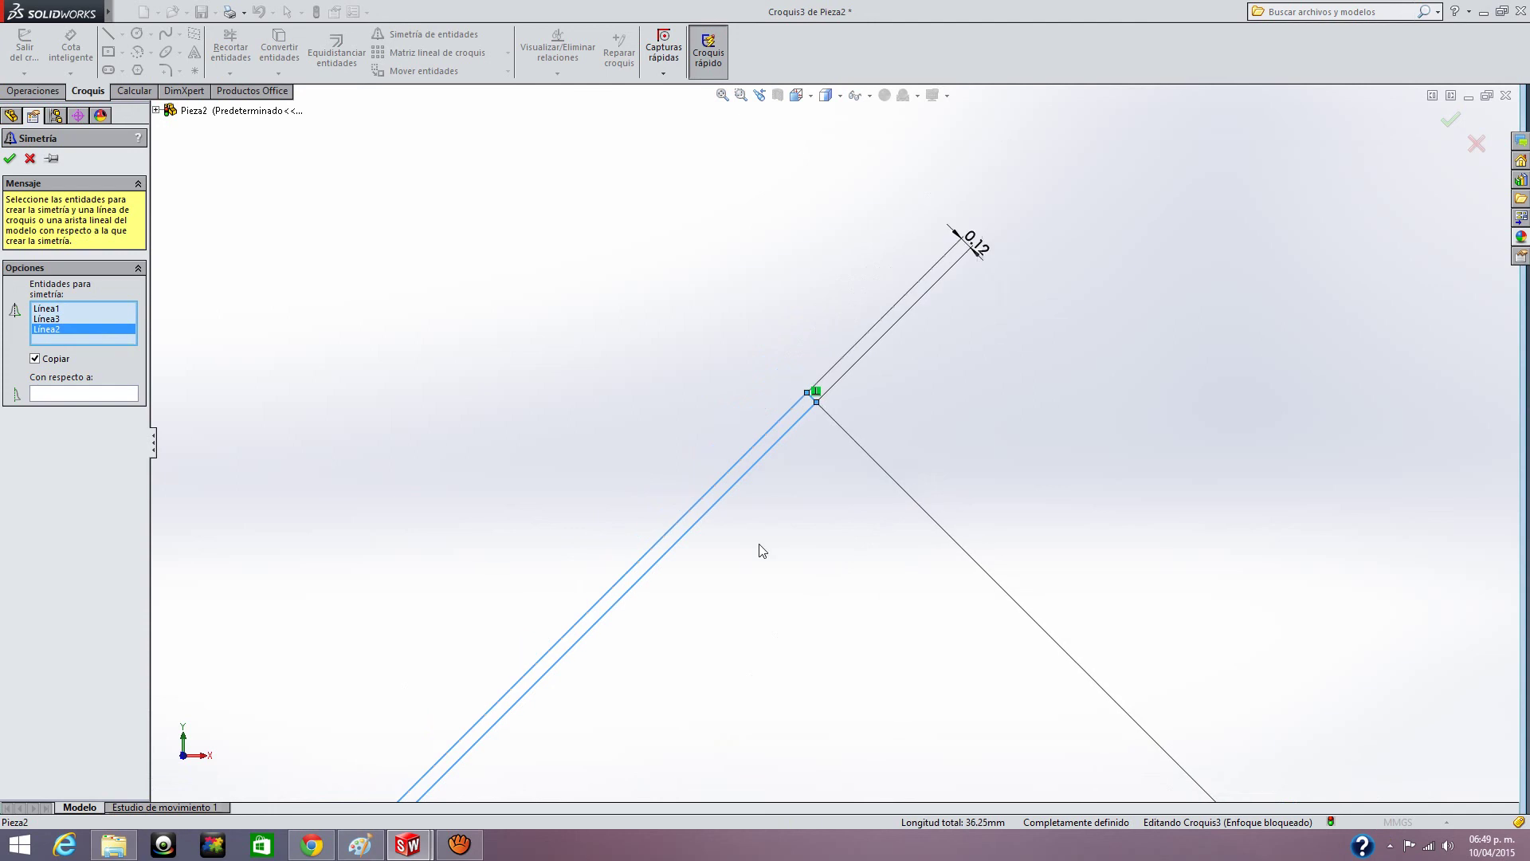
scroll(740, 599, "down", 3)
scroll(775, 643, "up", 5)
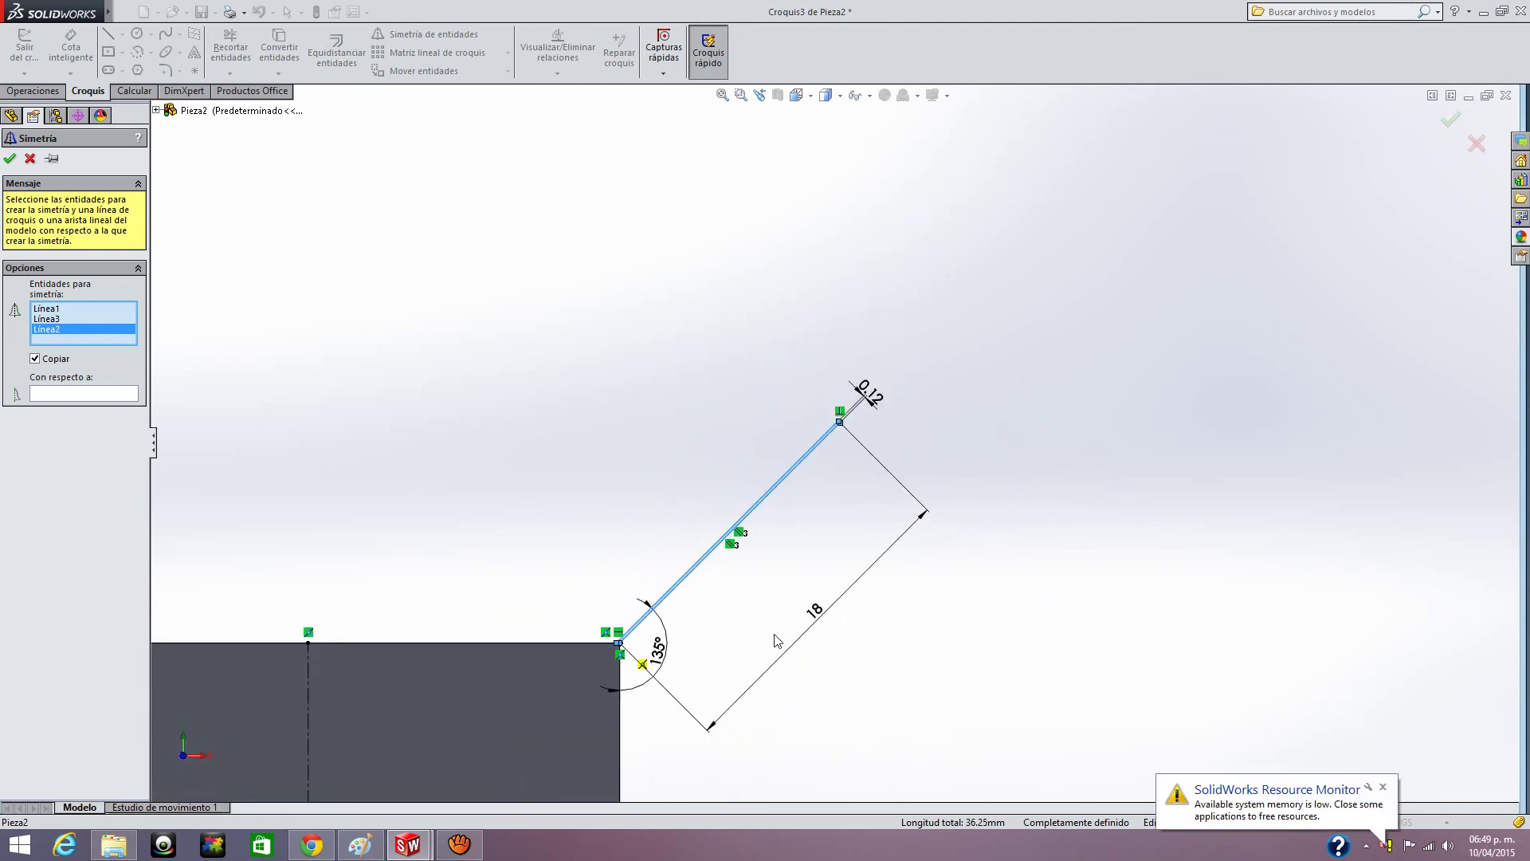
- Add the short flap profile line at the box's upper corner to the entities to mirror
key("ctrl+Up")
key("ctrl+Right")
key("ctrl+Right")
key("ctrl+Right")
key("ctrl+Up")
key("ctrl+Up")
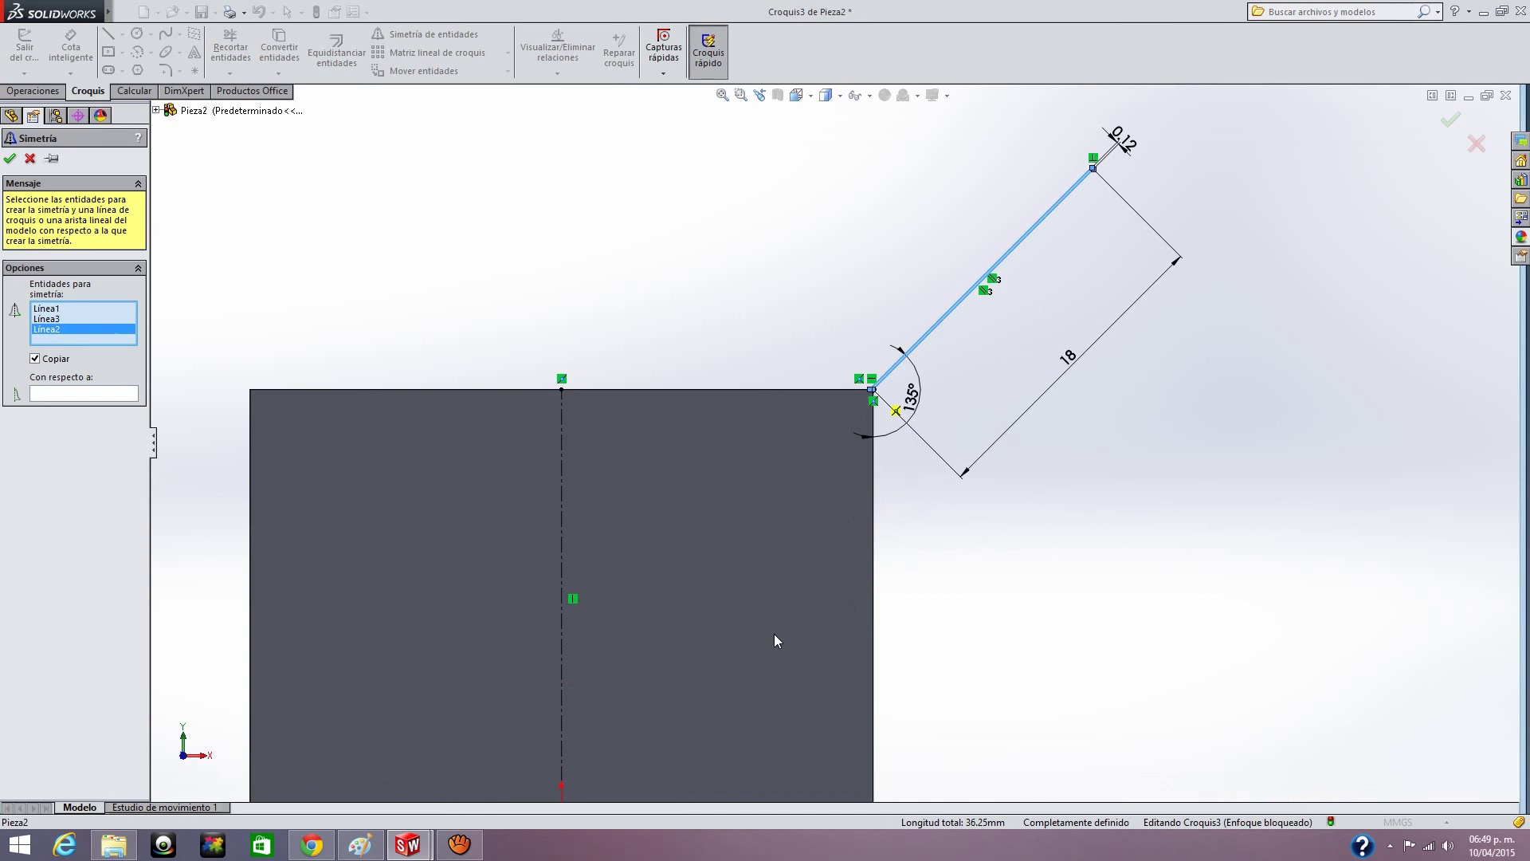
scroll(1104, 160, "down", 5)
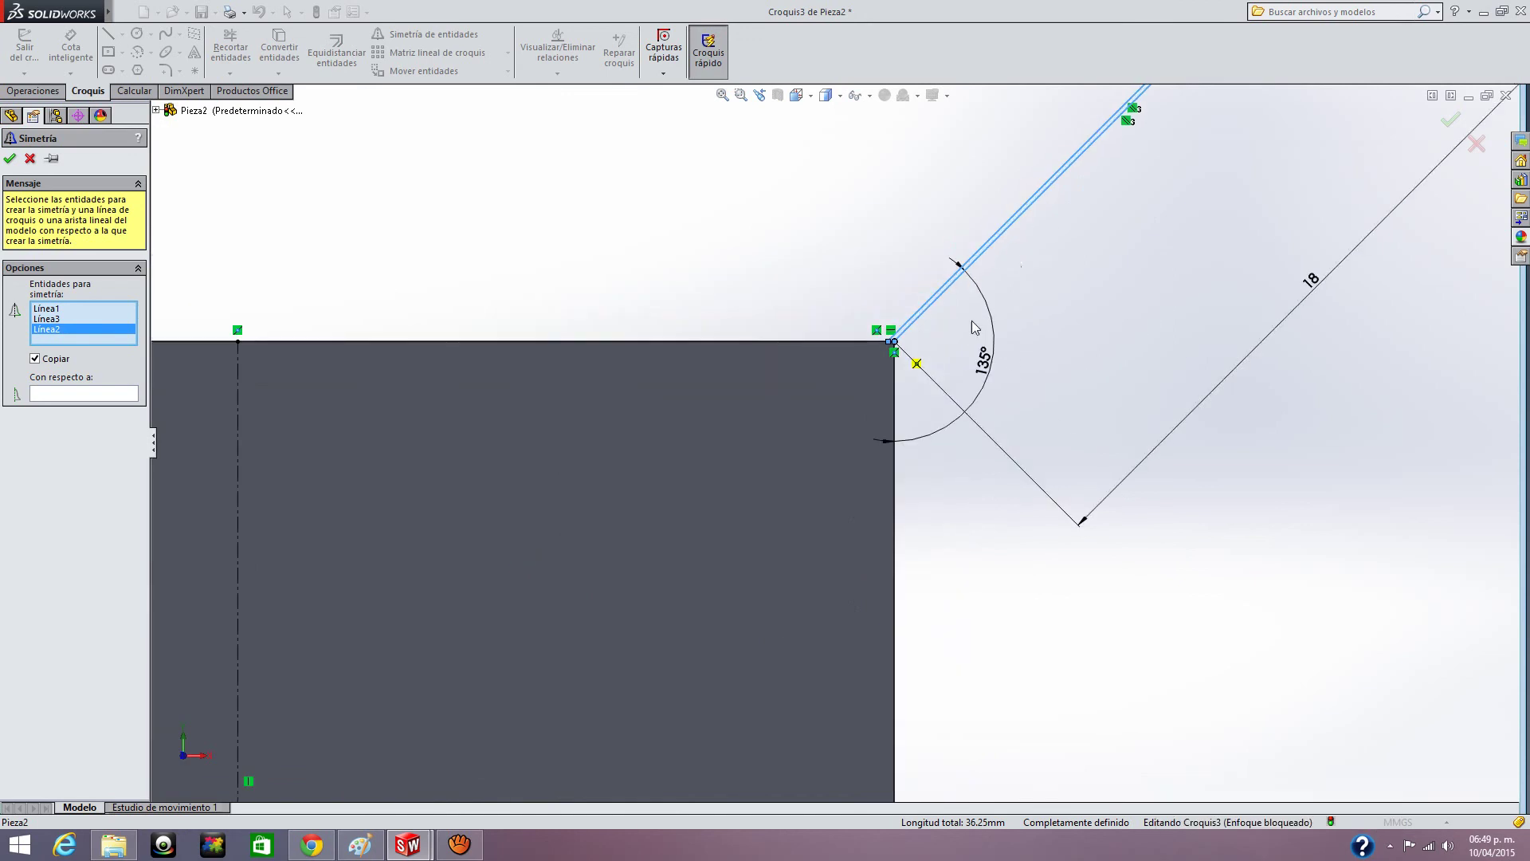
scroll(733, 404, "down", 5)
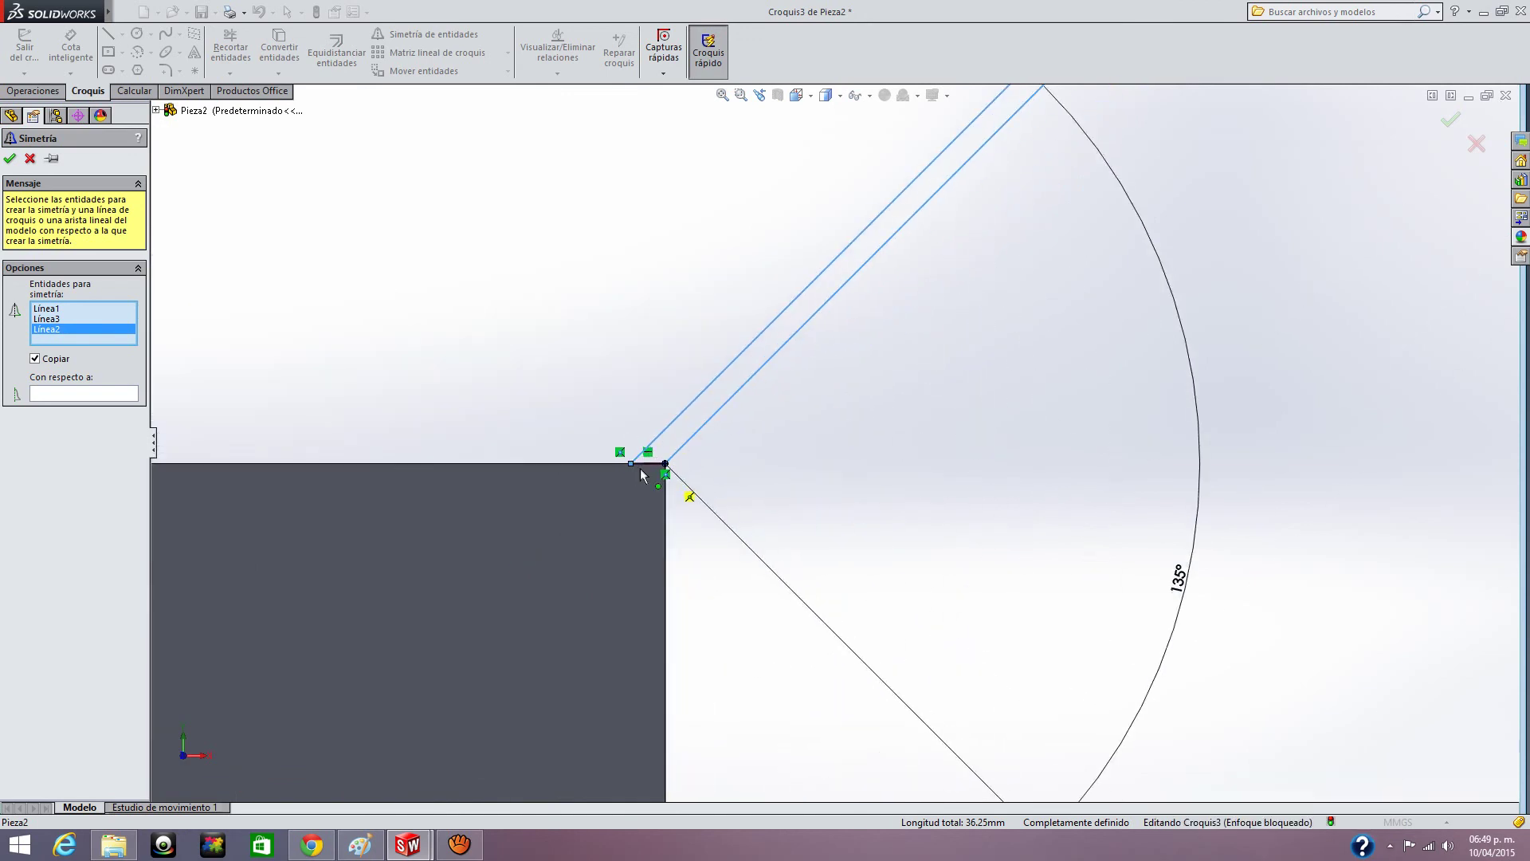
left_click(645, 465)
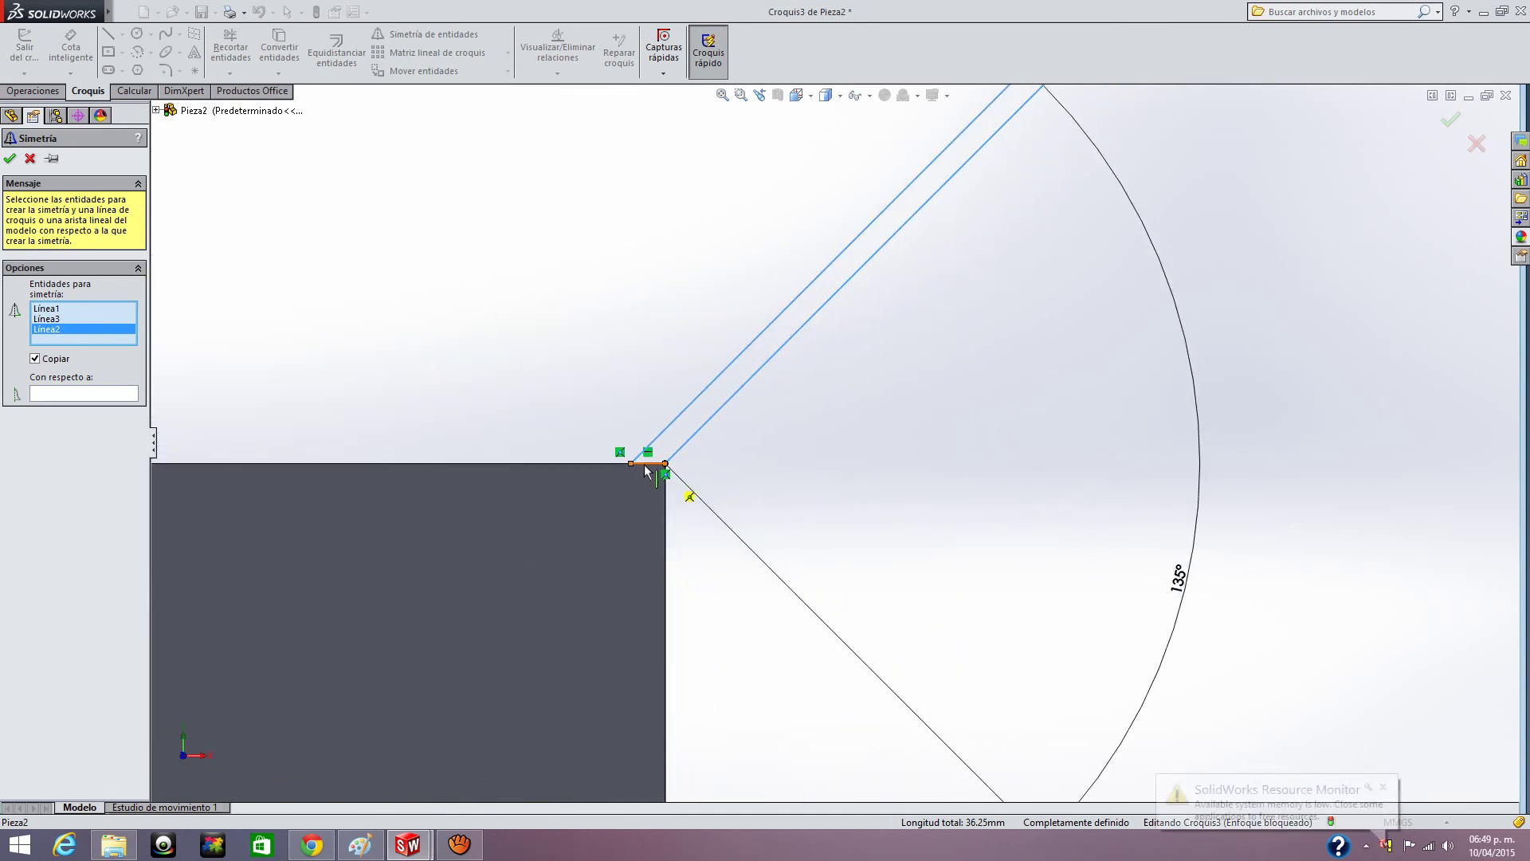
- Mirror the selected flap profile lines about the vertical centerline on the front face
left_click(100, 394)
key("z")
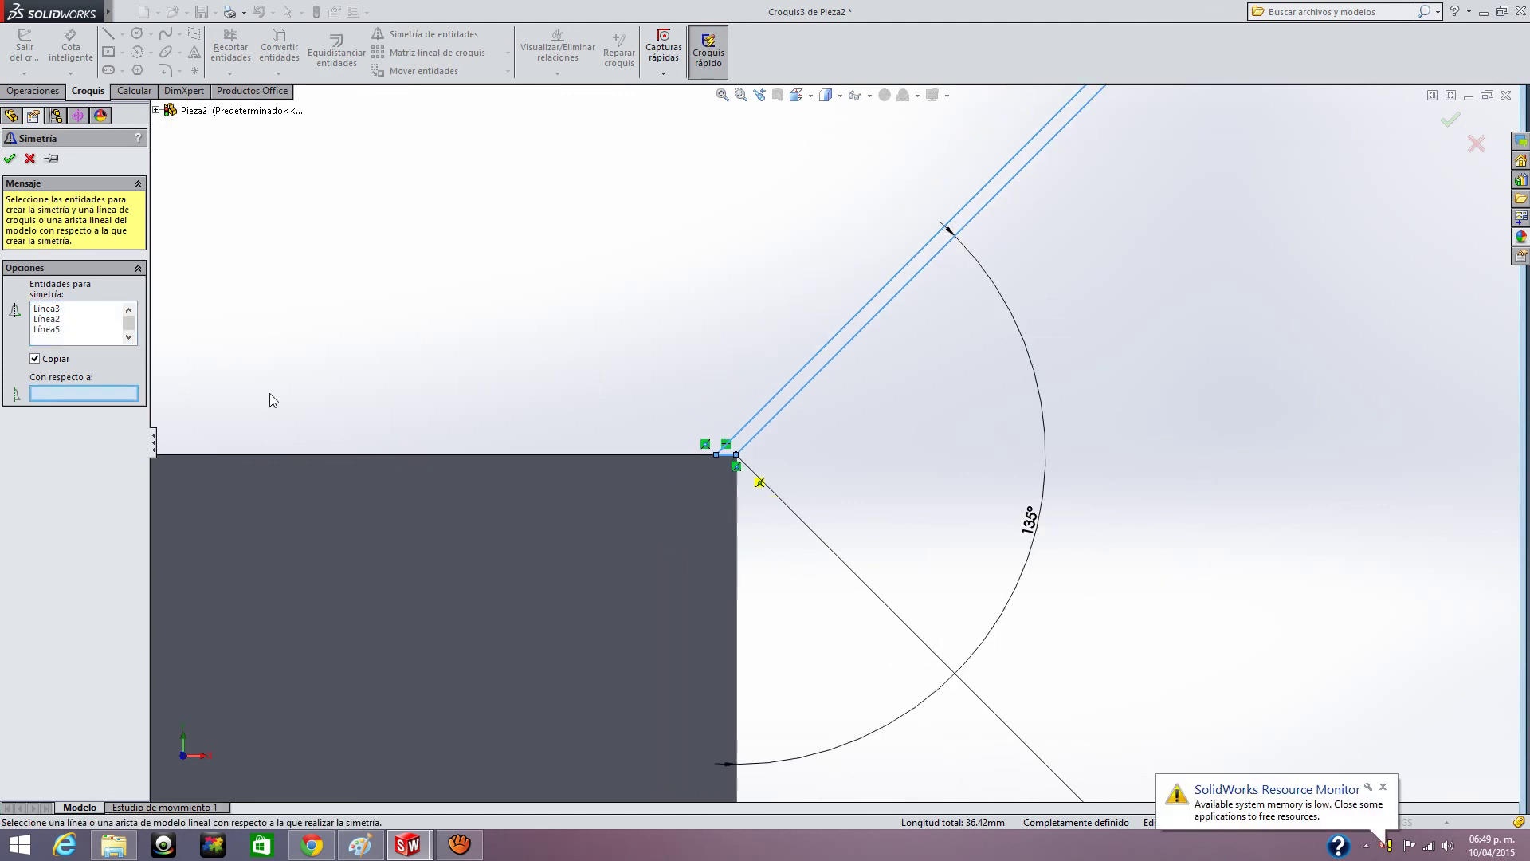
key("z")
key("z")
key("z")
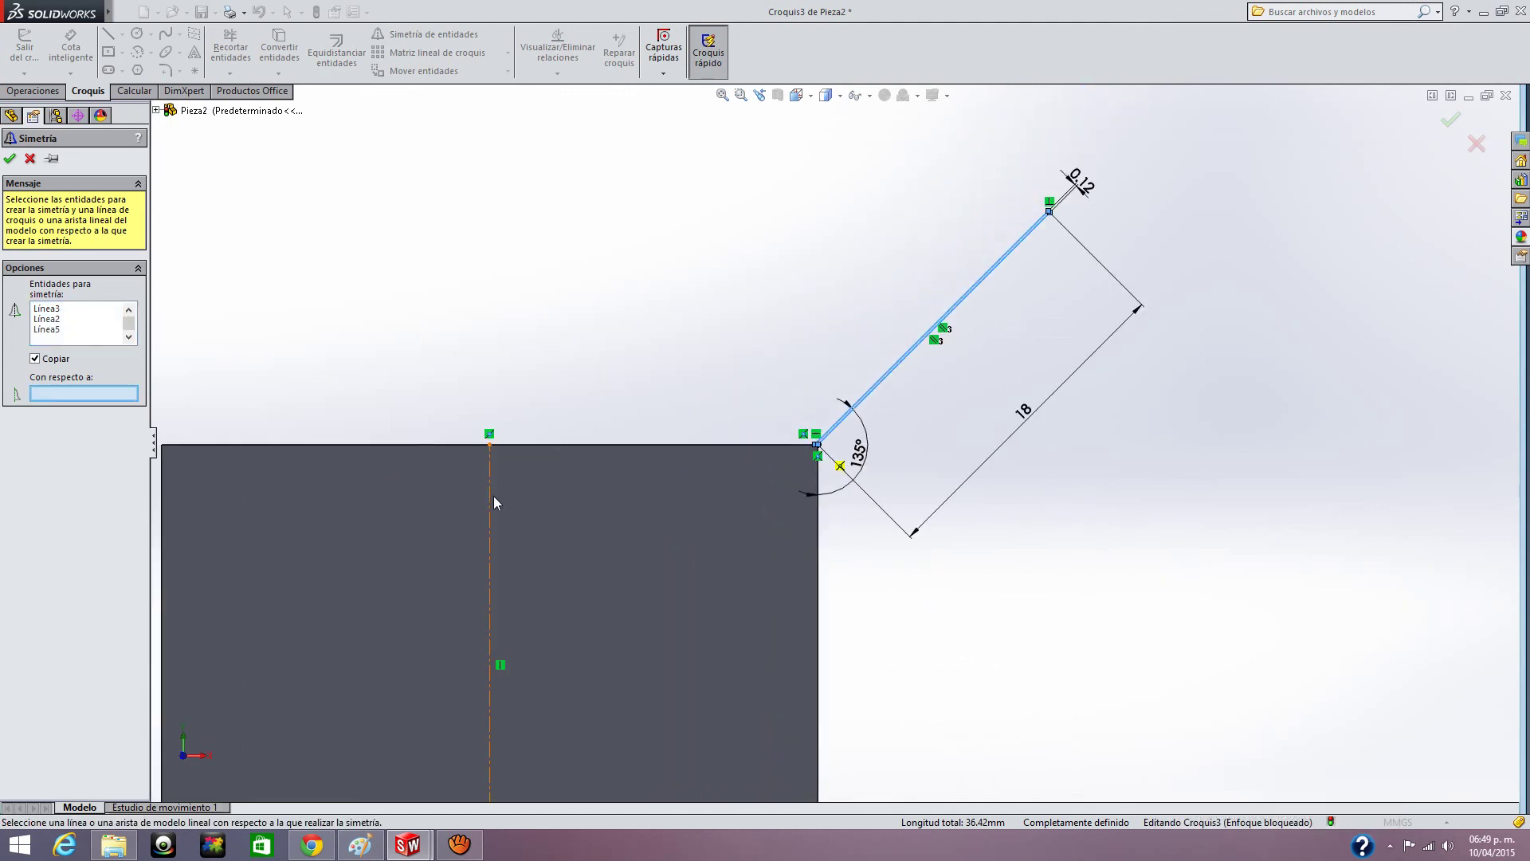
left_click(491, 502)
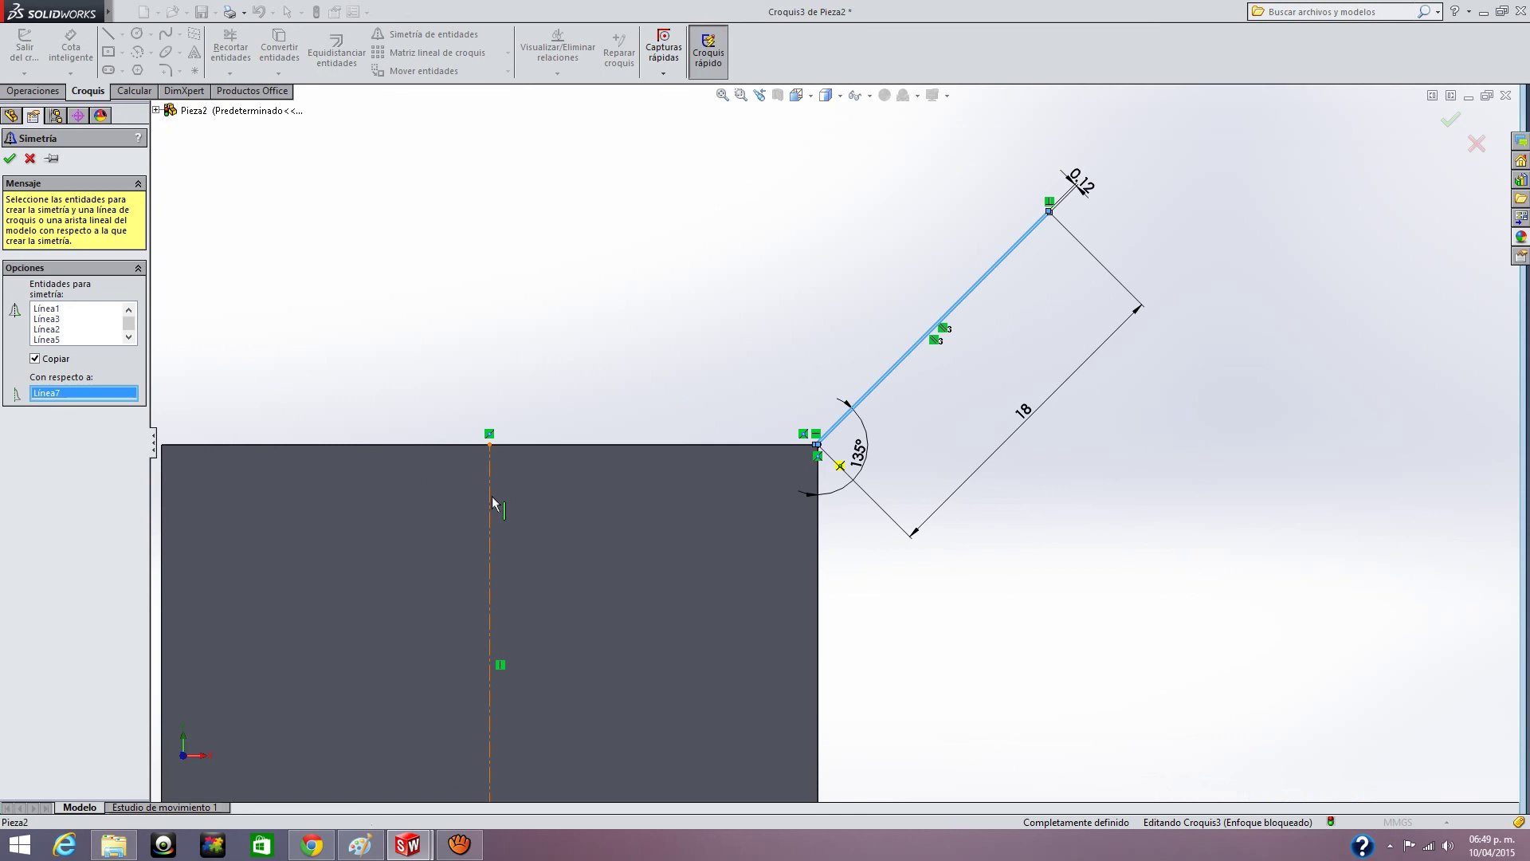
key("z")
key("z")
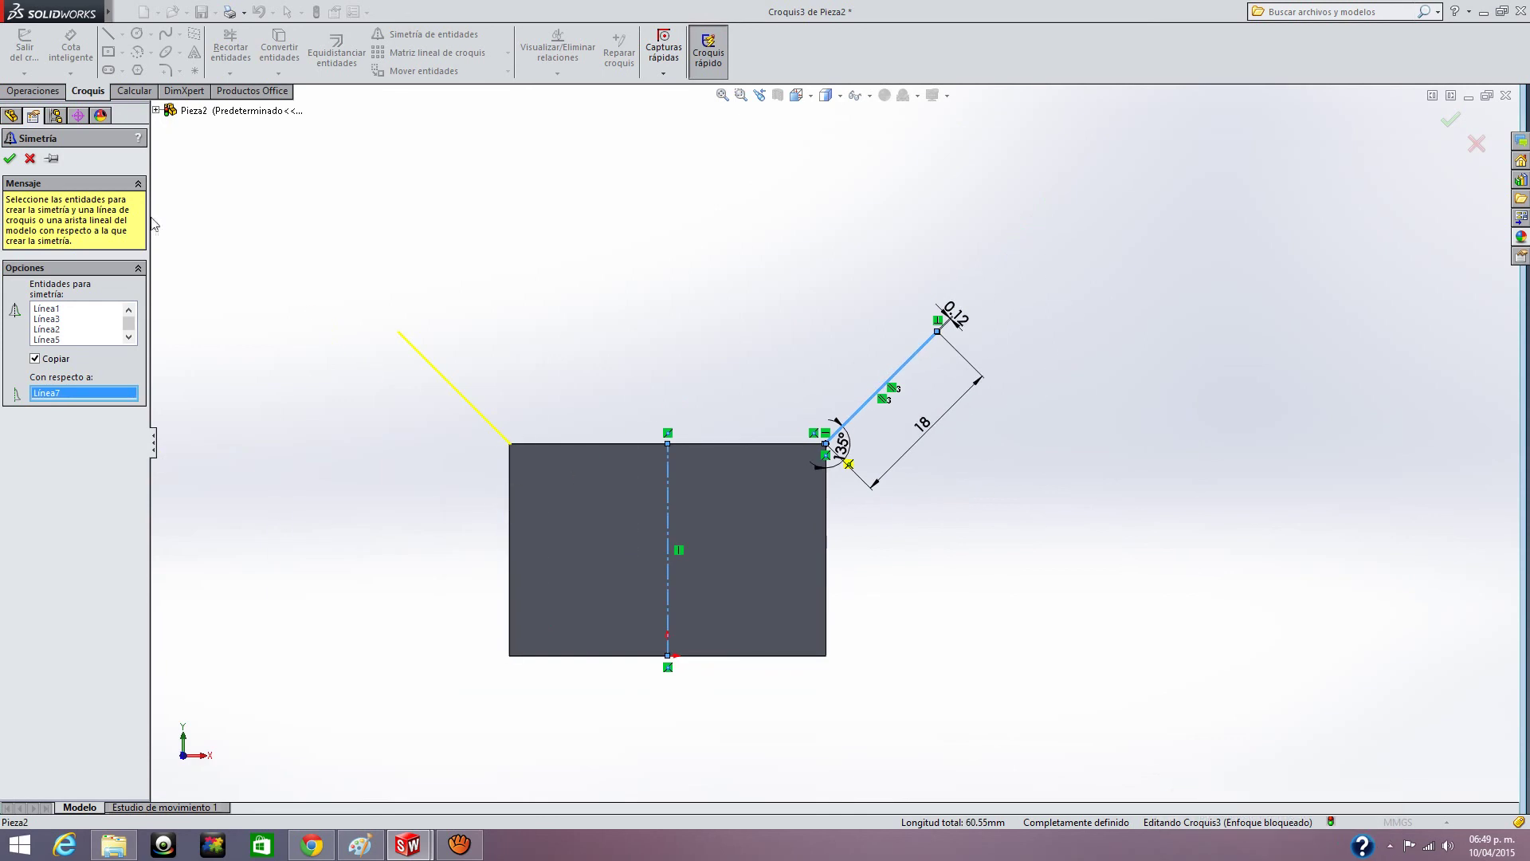
left_click(11, 159)
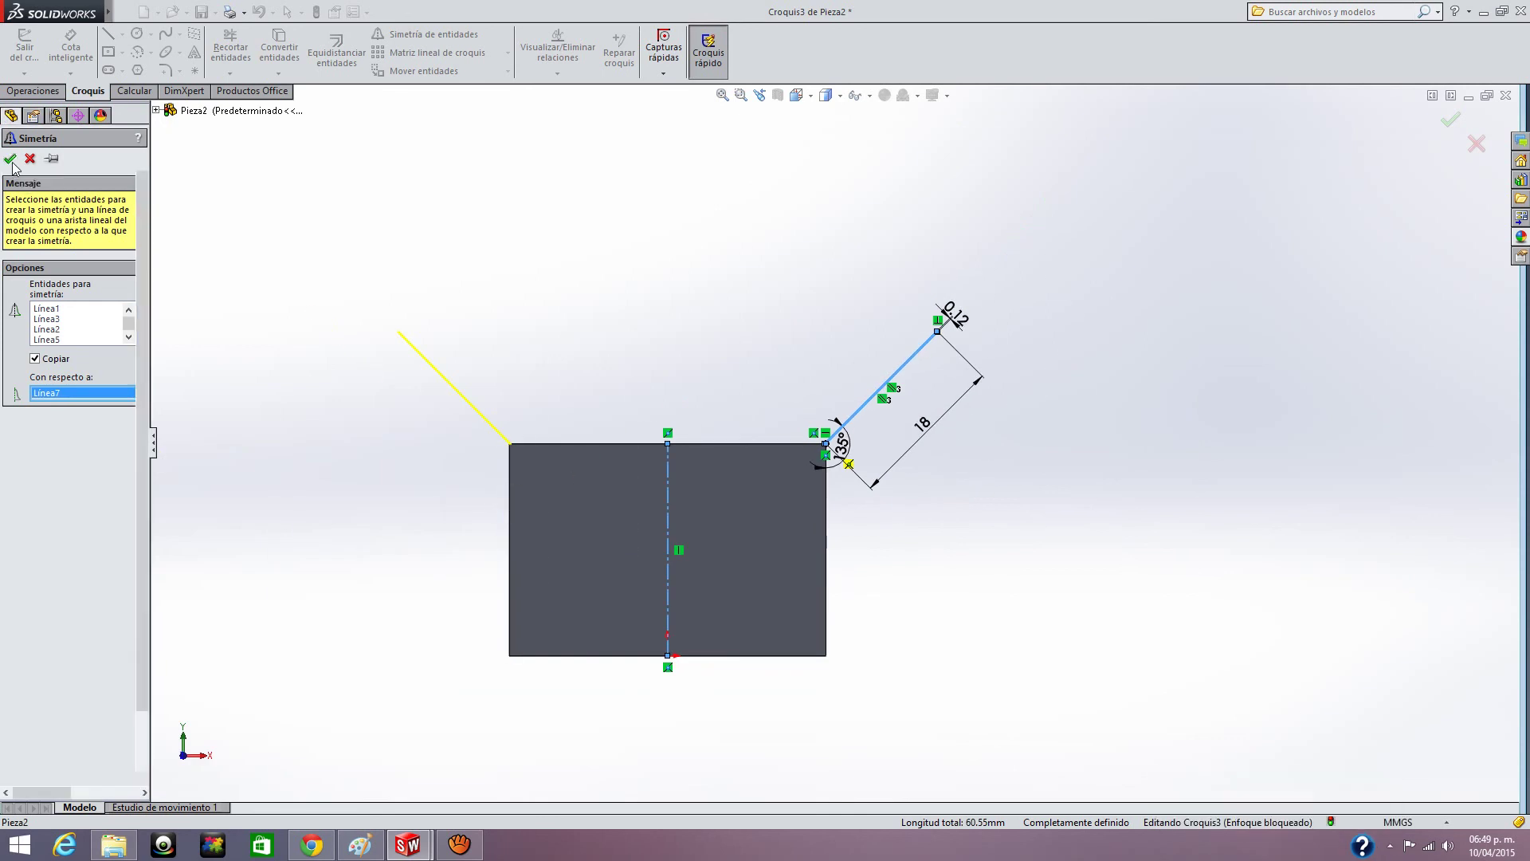
- Extrude both flap profiles up to the vertex at the box's rear upper corner, merging the result
scroll(794, 416, "up", 3)
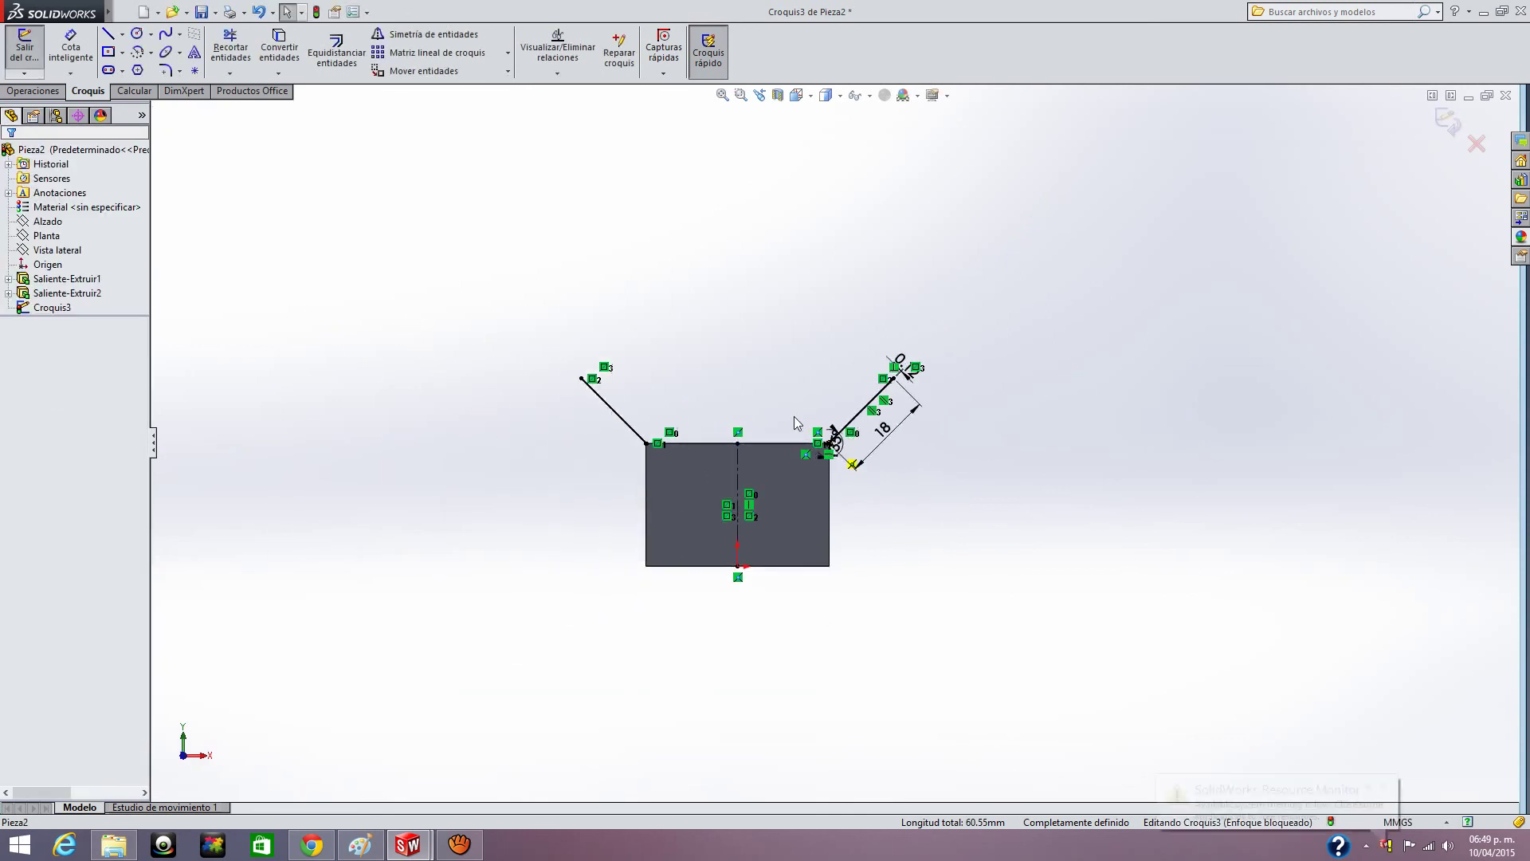
scroll(794, 416, "down", 5)
middle_click_drag(1013, 584, 1068, 646)
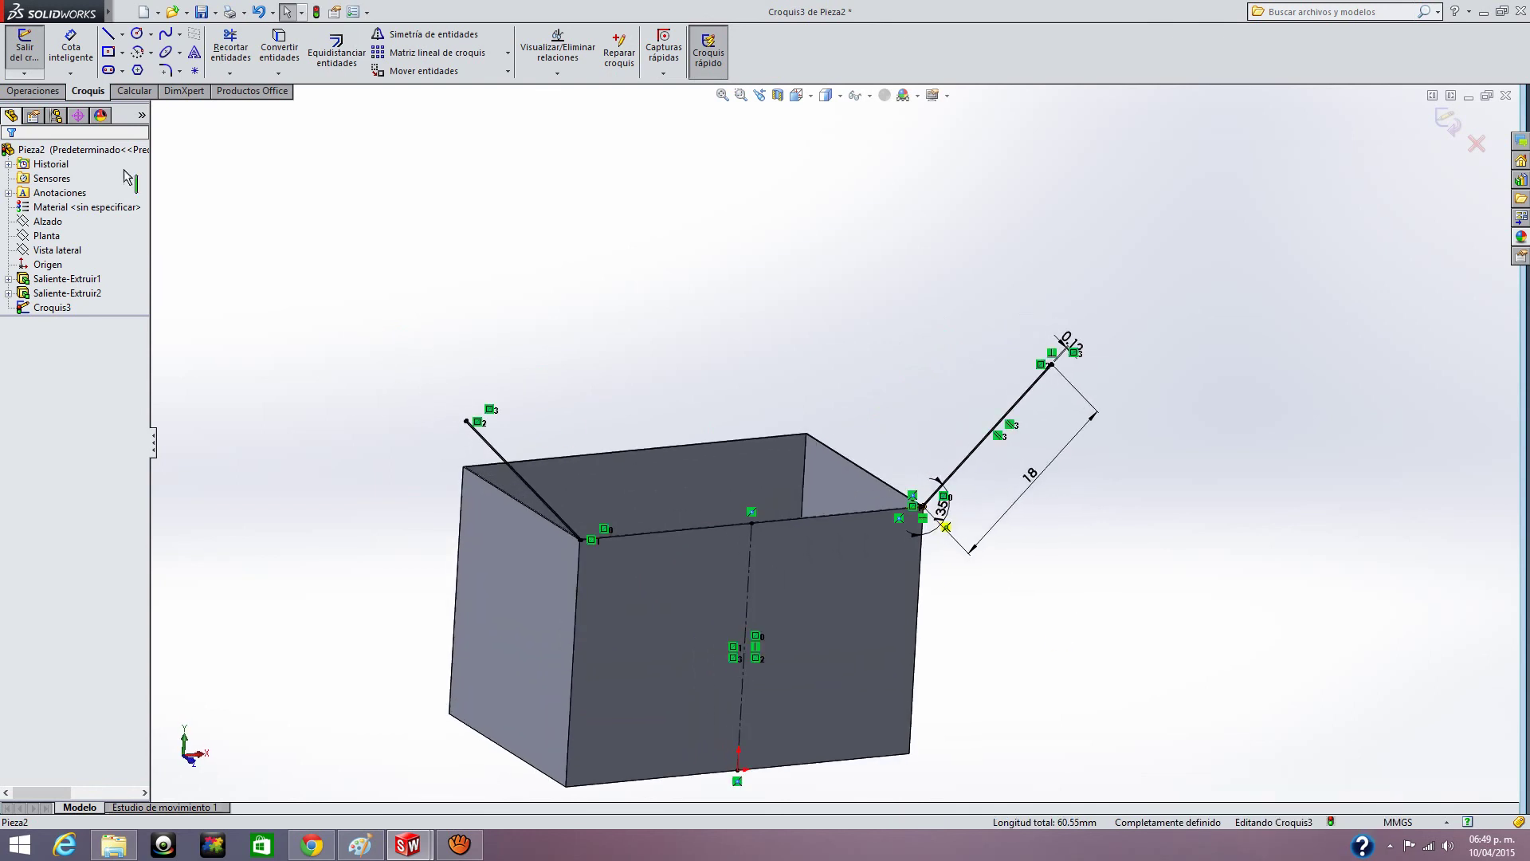
left_click(33, 90)
left_click(37, 71)
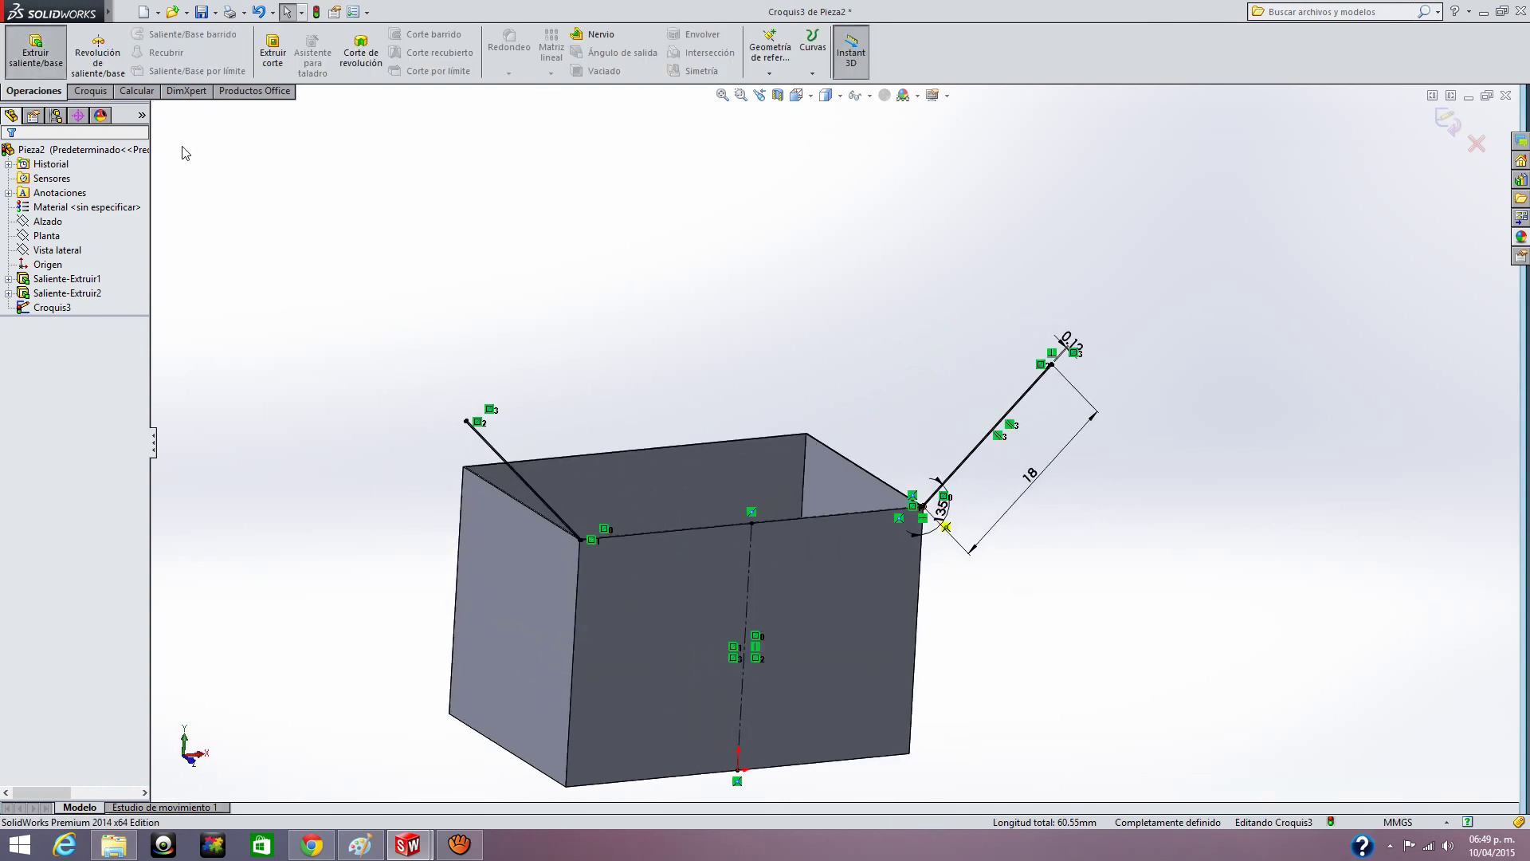
left_click(464, 468)
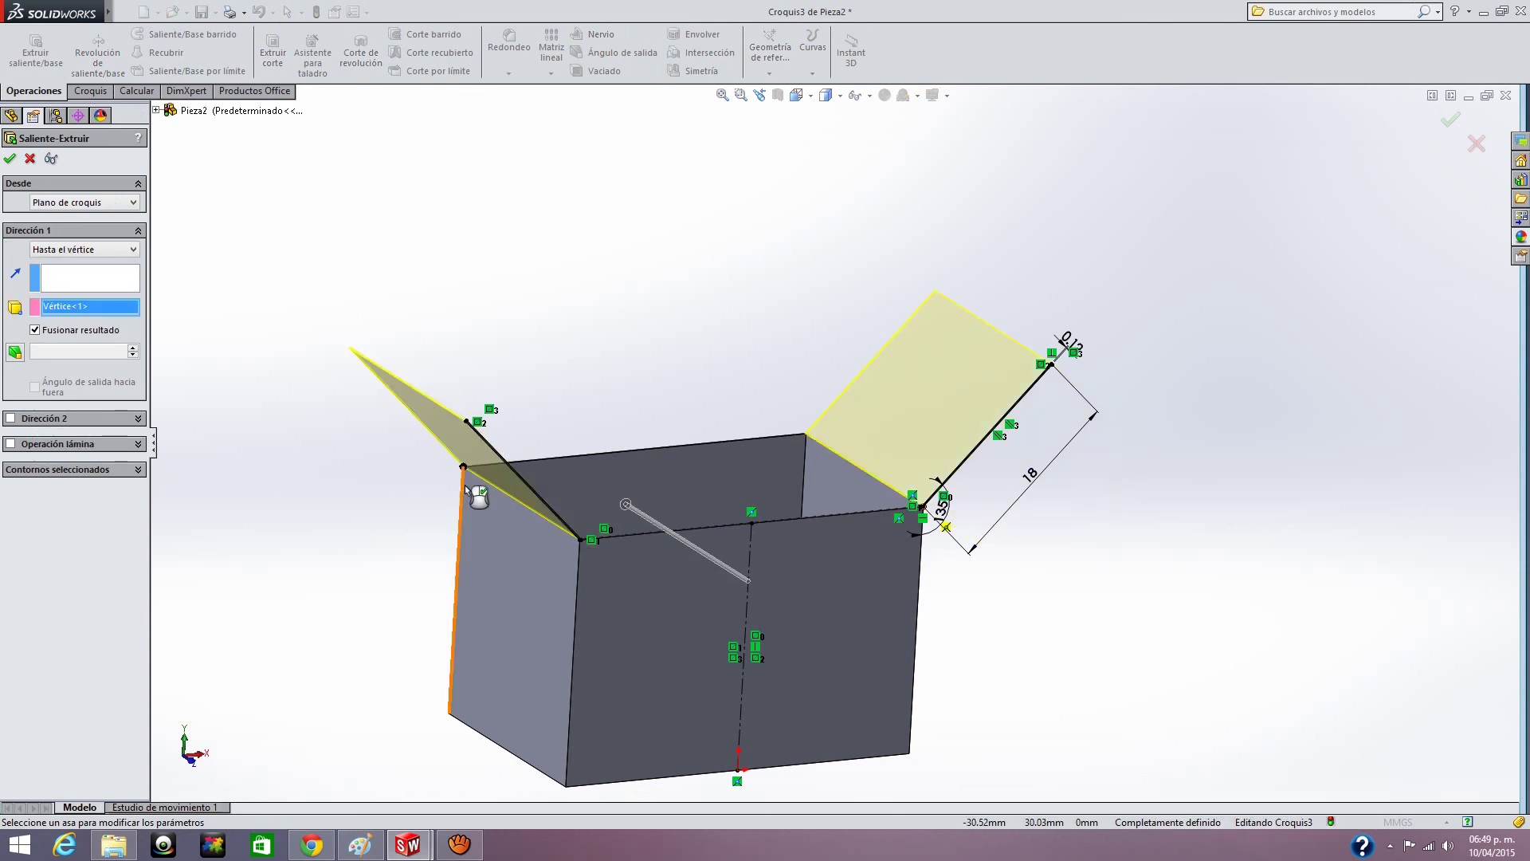
middle_click_drag(410, 522, 486, 539)
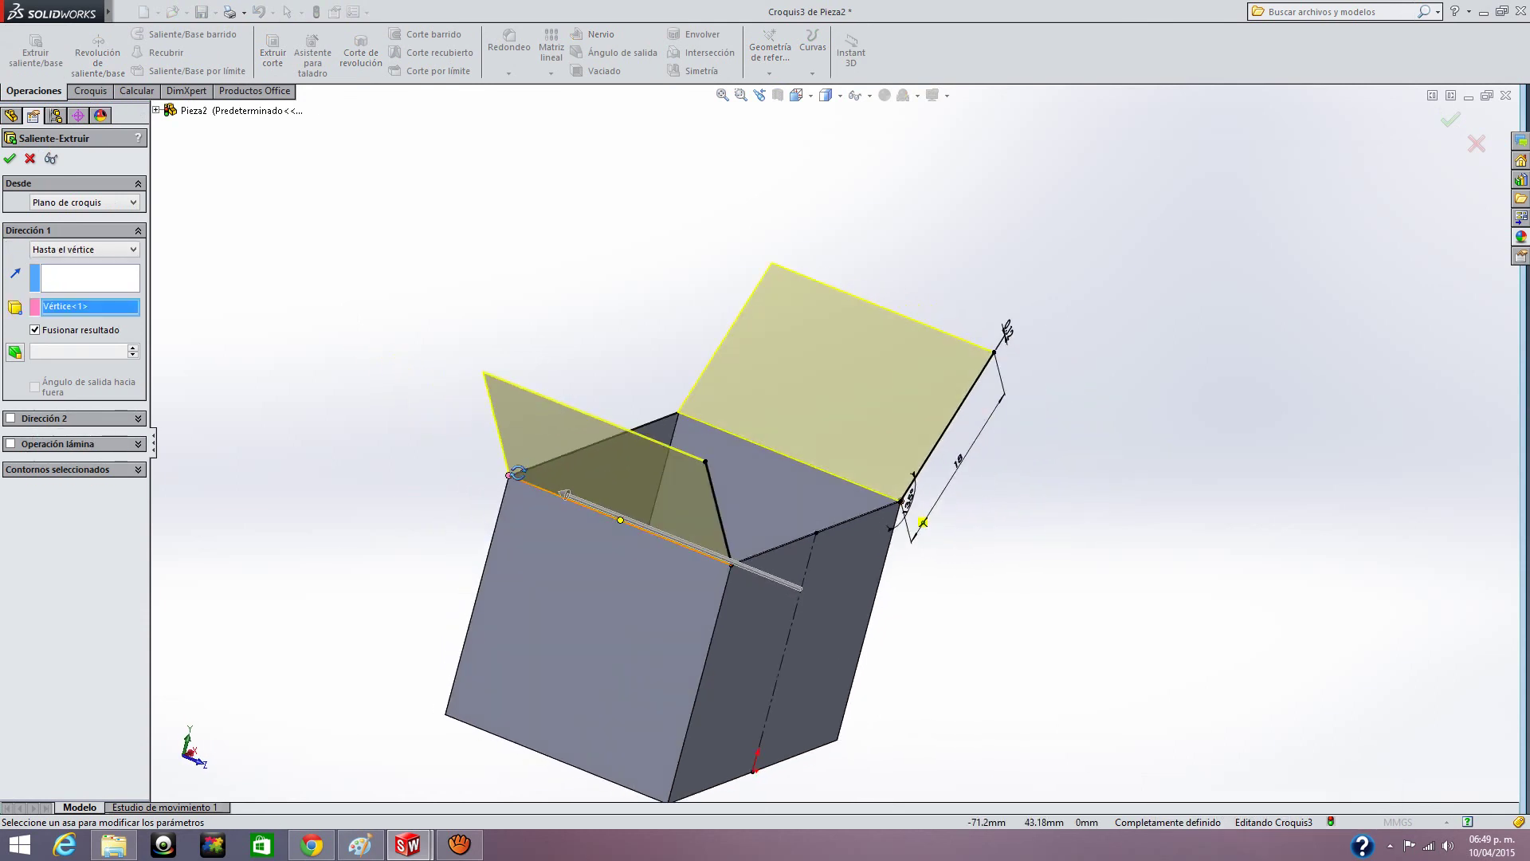
left_click(10, 159)
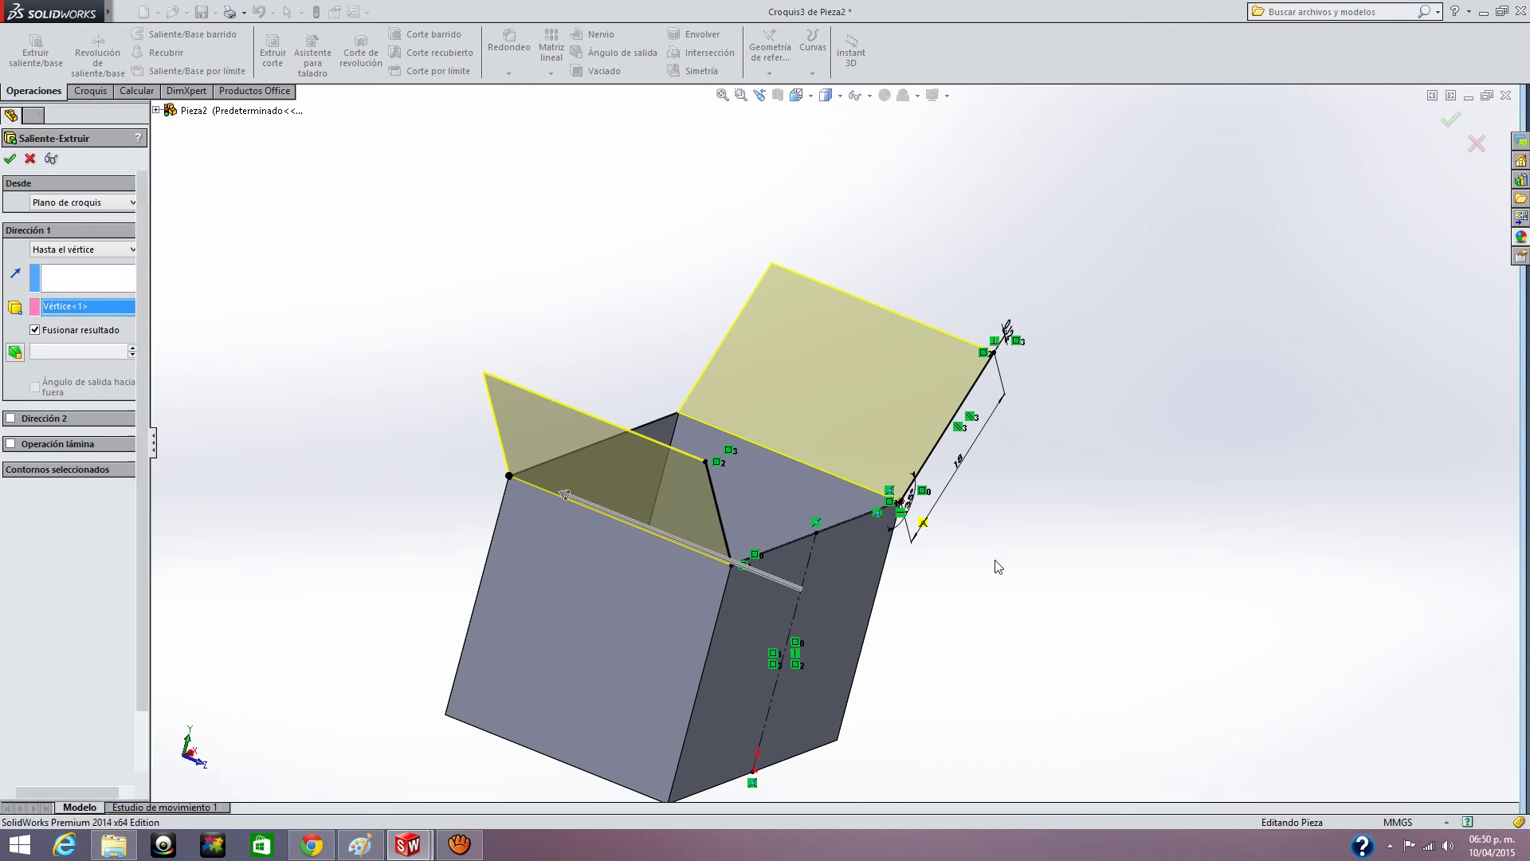
middle_click_drag(980, 584, 953, 588)
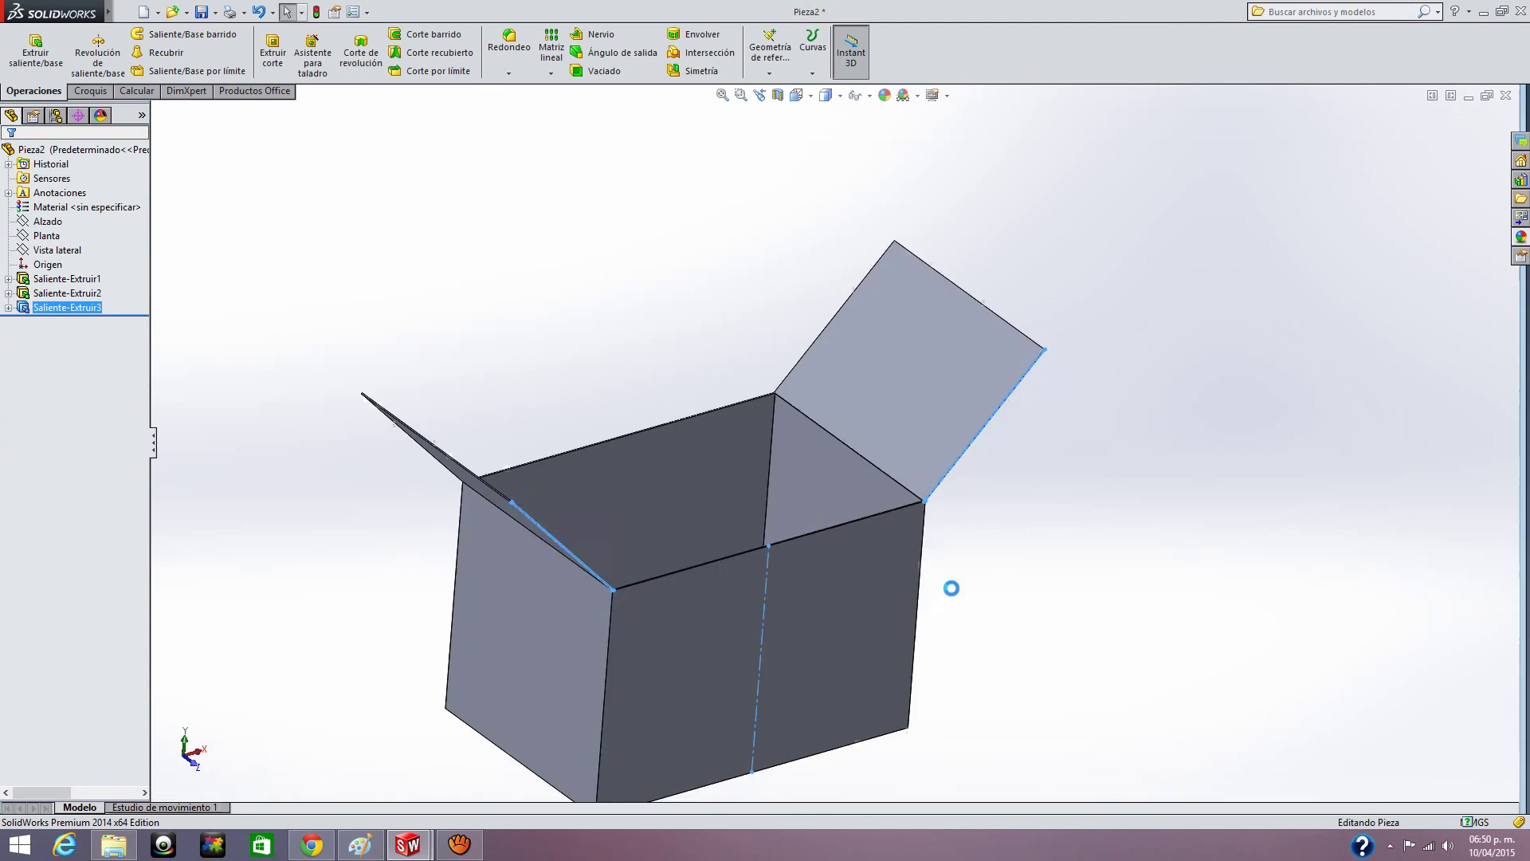
left_click(765, 592)
right_click(765, 591)
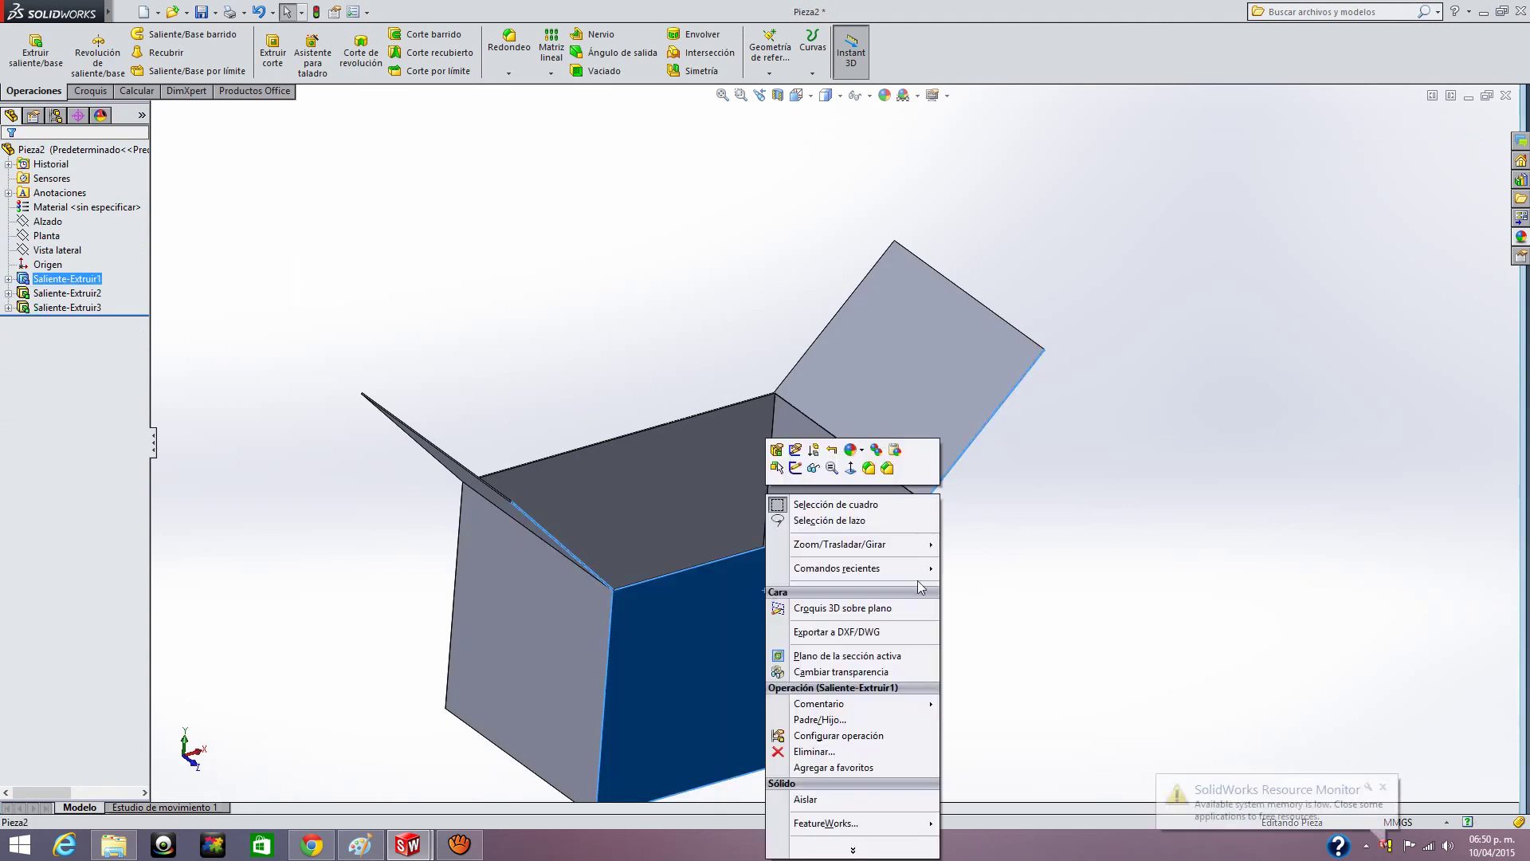
left_click(962, 588)
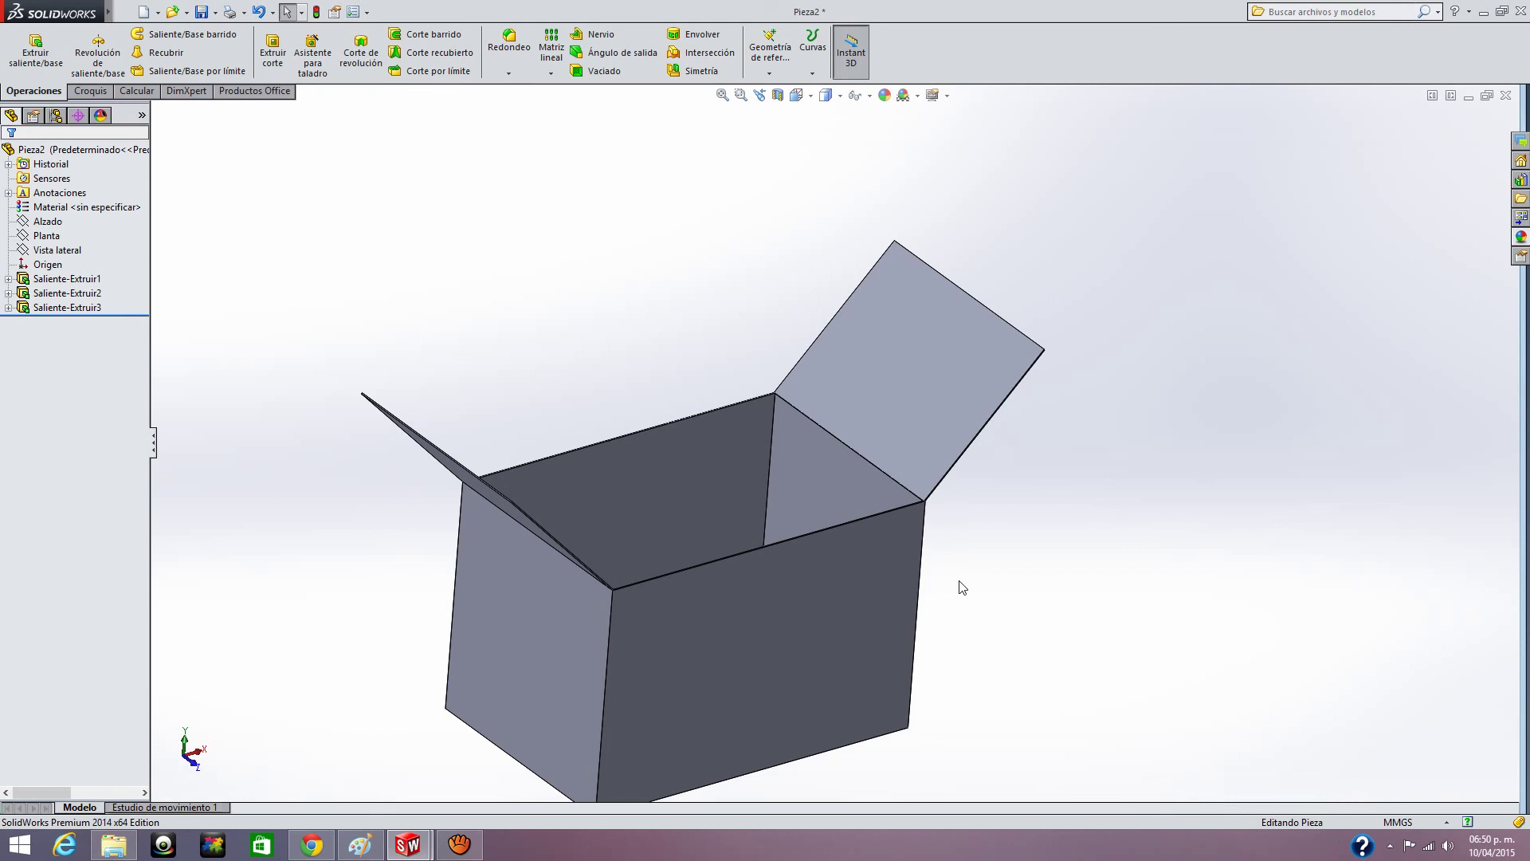
- Apply the beech wood appearance "haya no terminada 2d" to the whole box
middle_click_drag(963, 587, 1009, 595)
middle_click_drag(1007, 533, 882, 608)
left_click(1521, 239)
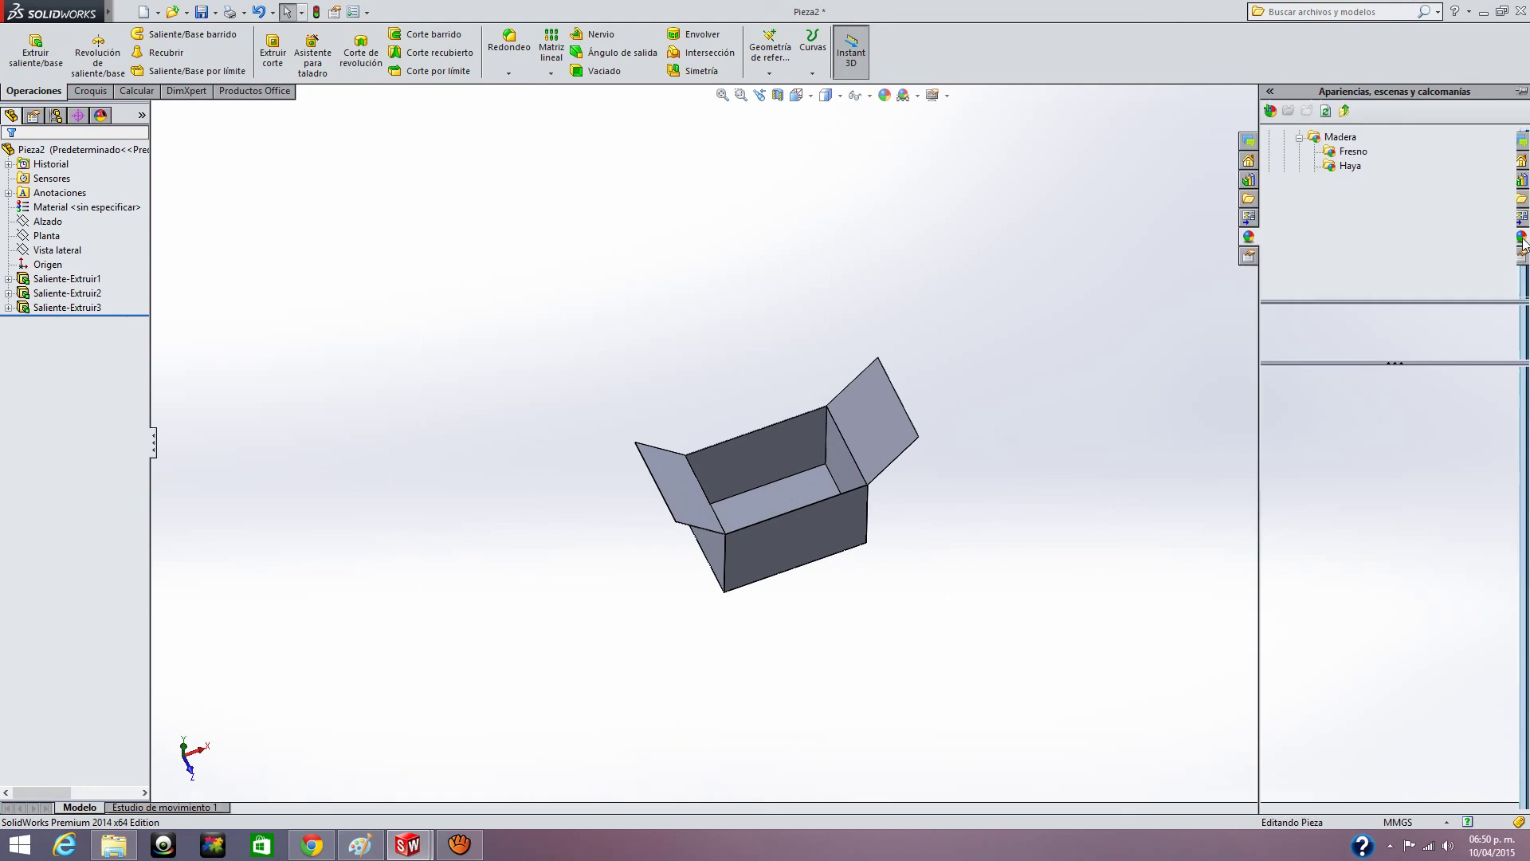
left_click(1350, 165)
left_click_drag(1523, 223, 1525, 195)
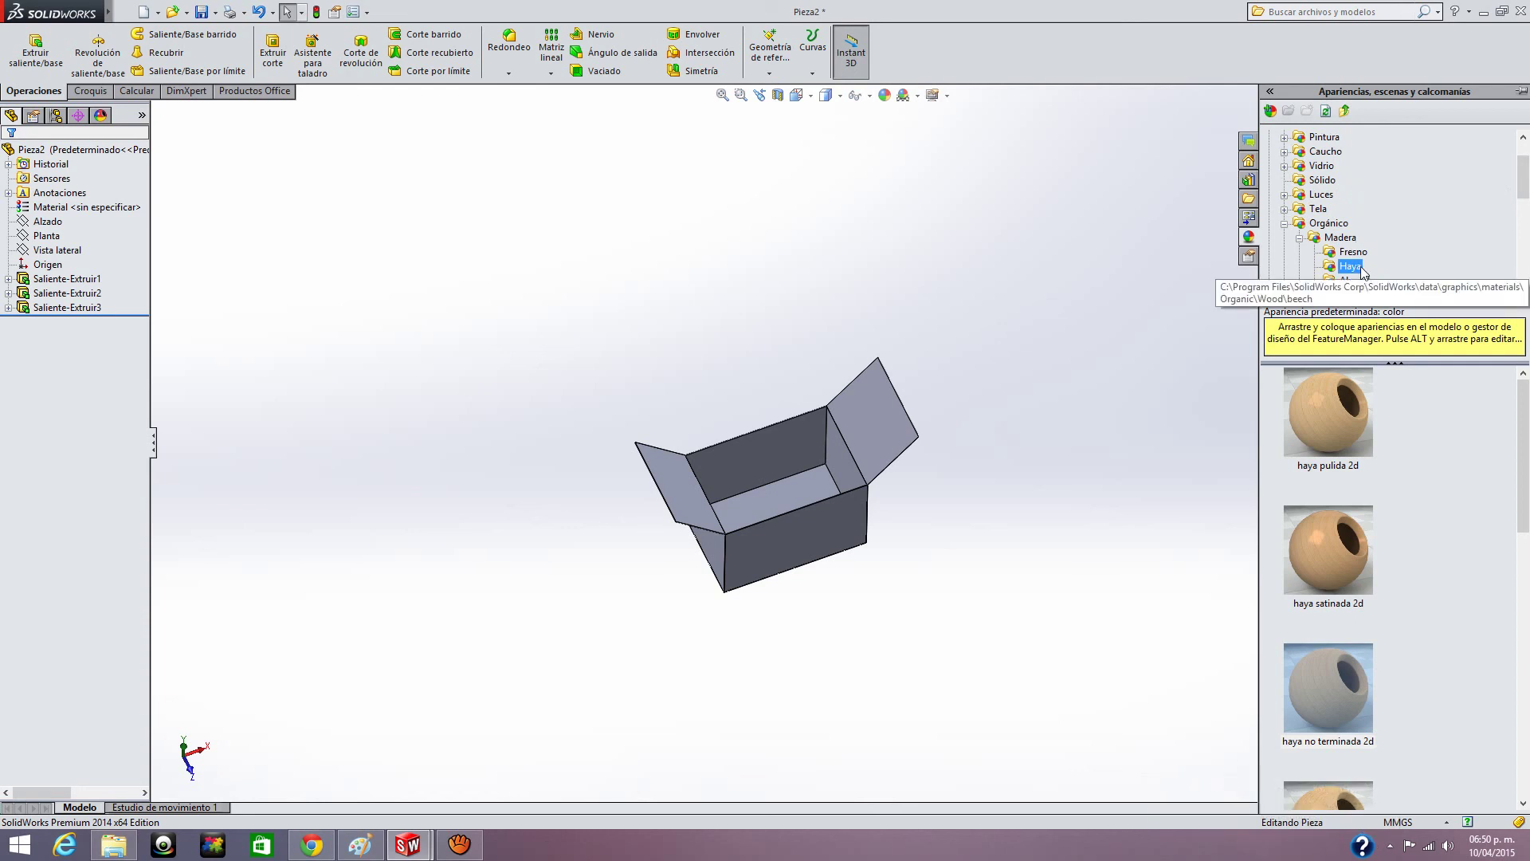
left_click_drag(1526, 182, 1527, 201)
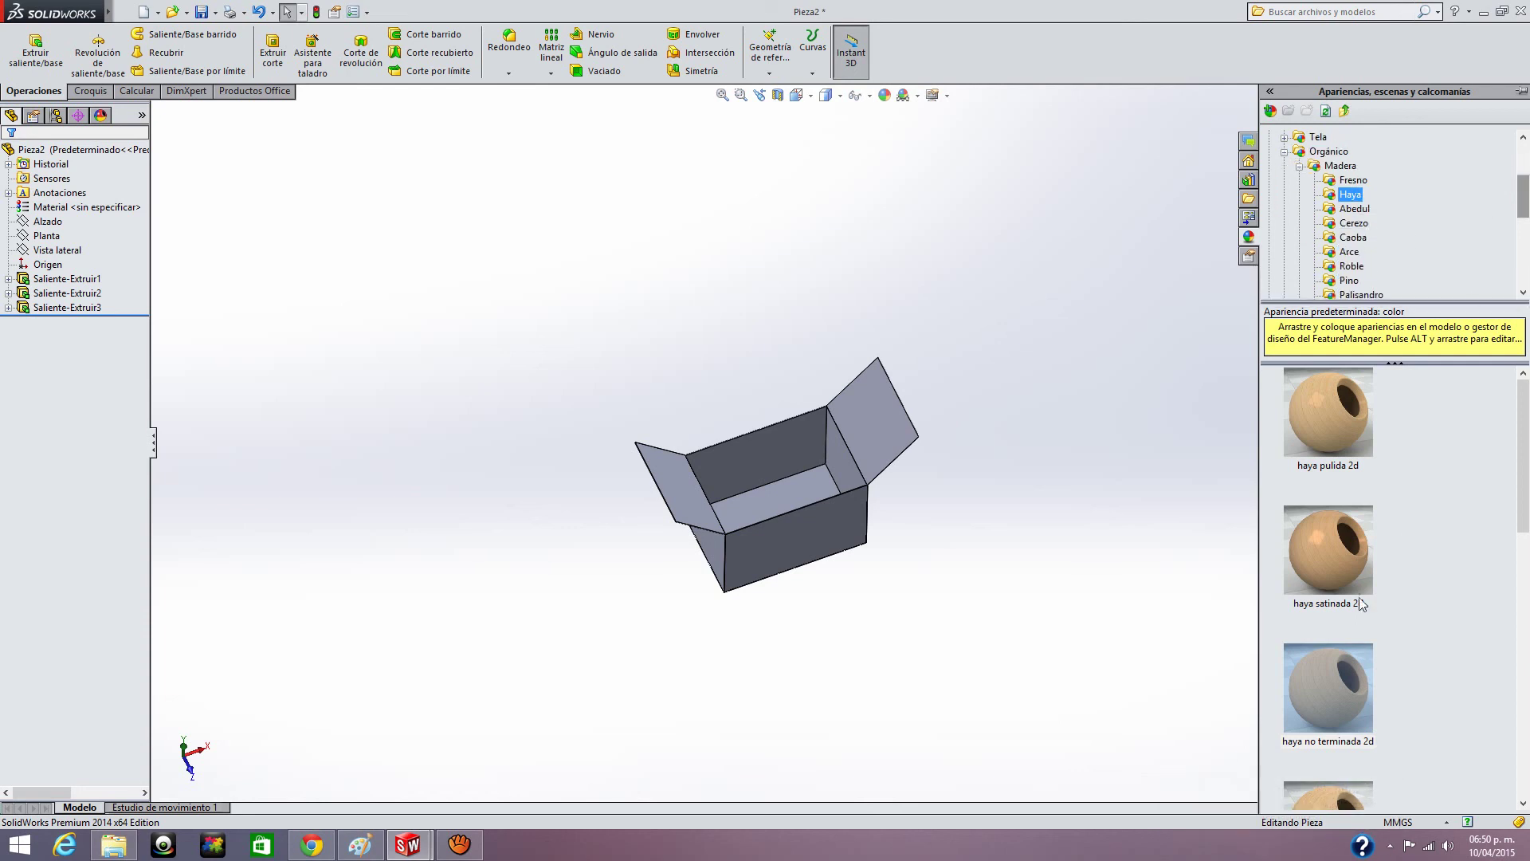
double_click(1340, 705)
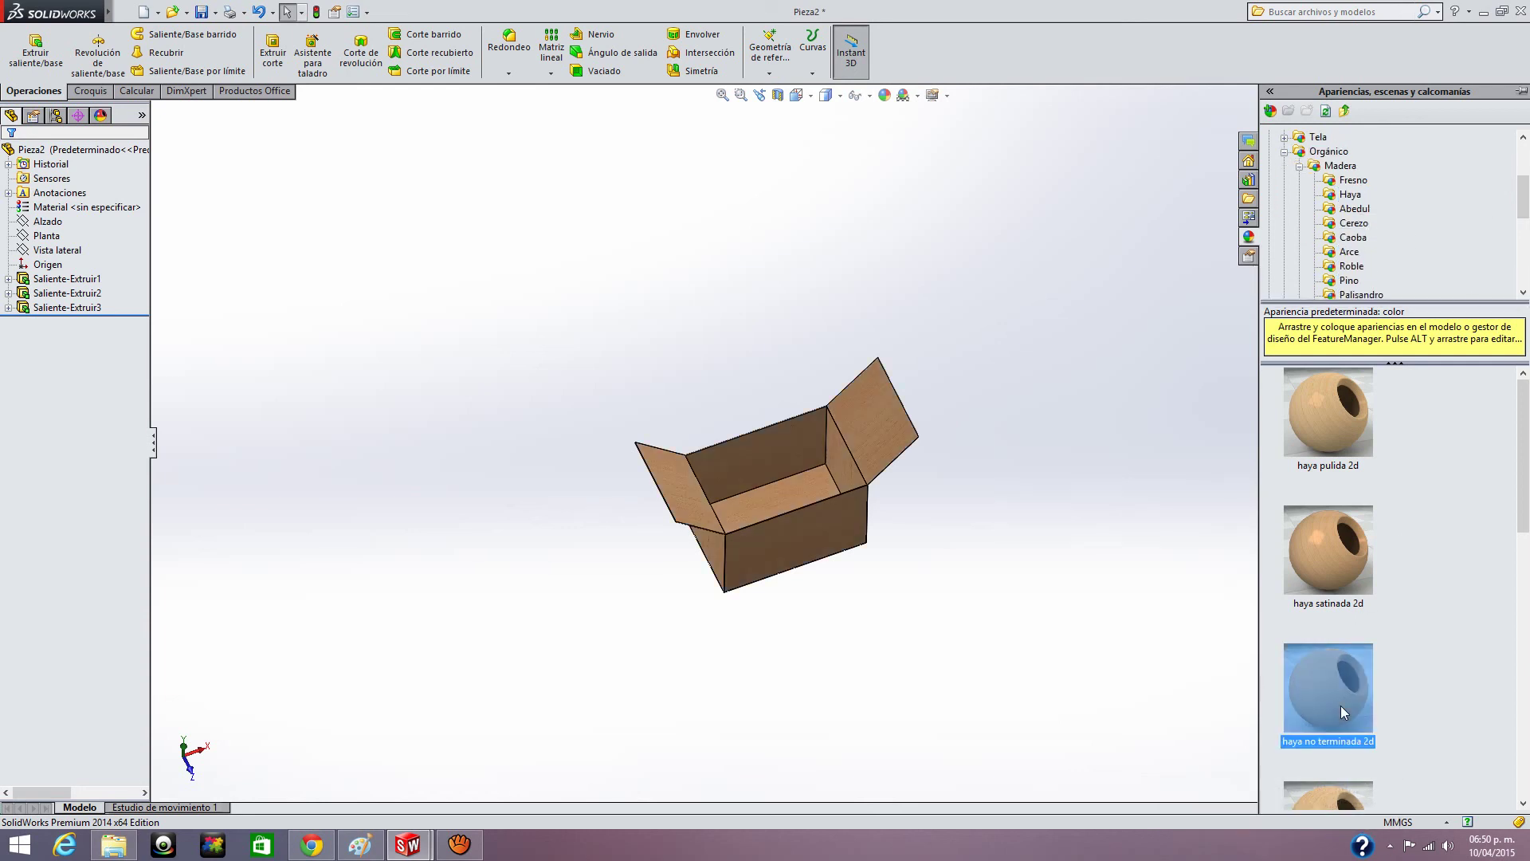
- Examine the wood-finished box and its two flaps from above, from the sides and from below
scroll(861, 536, "down", 4)
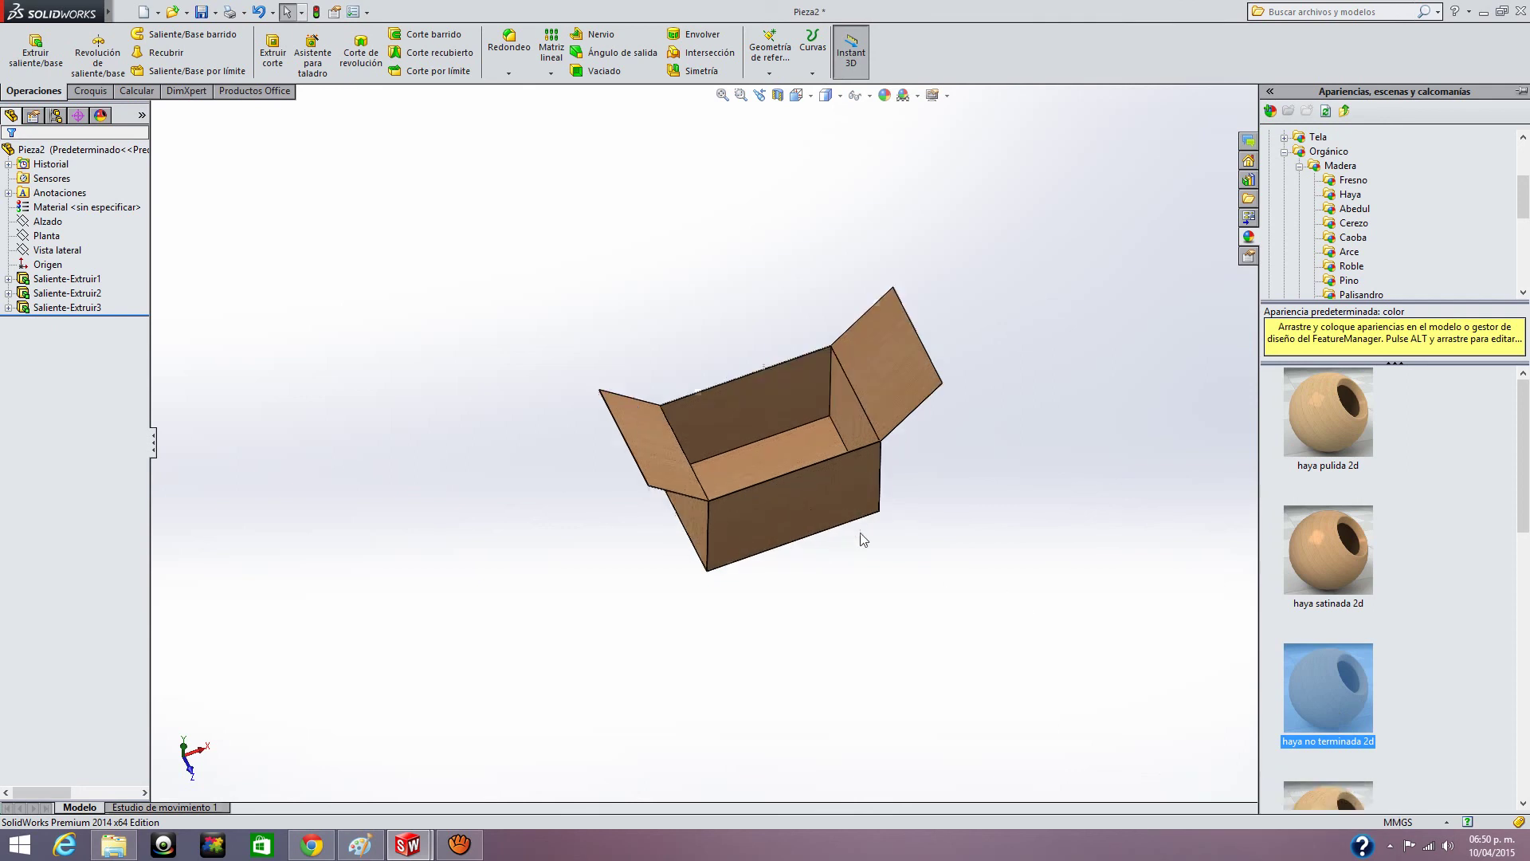
scroll(916, 502, "down", 2)
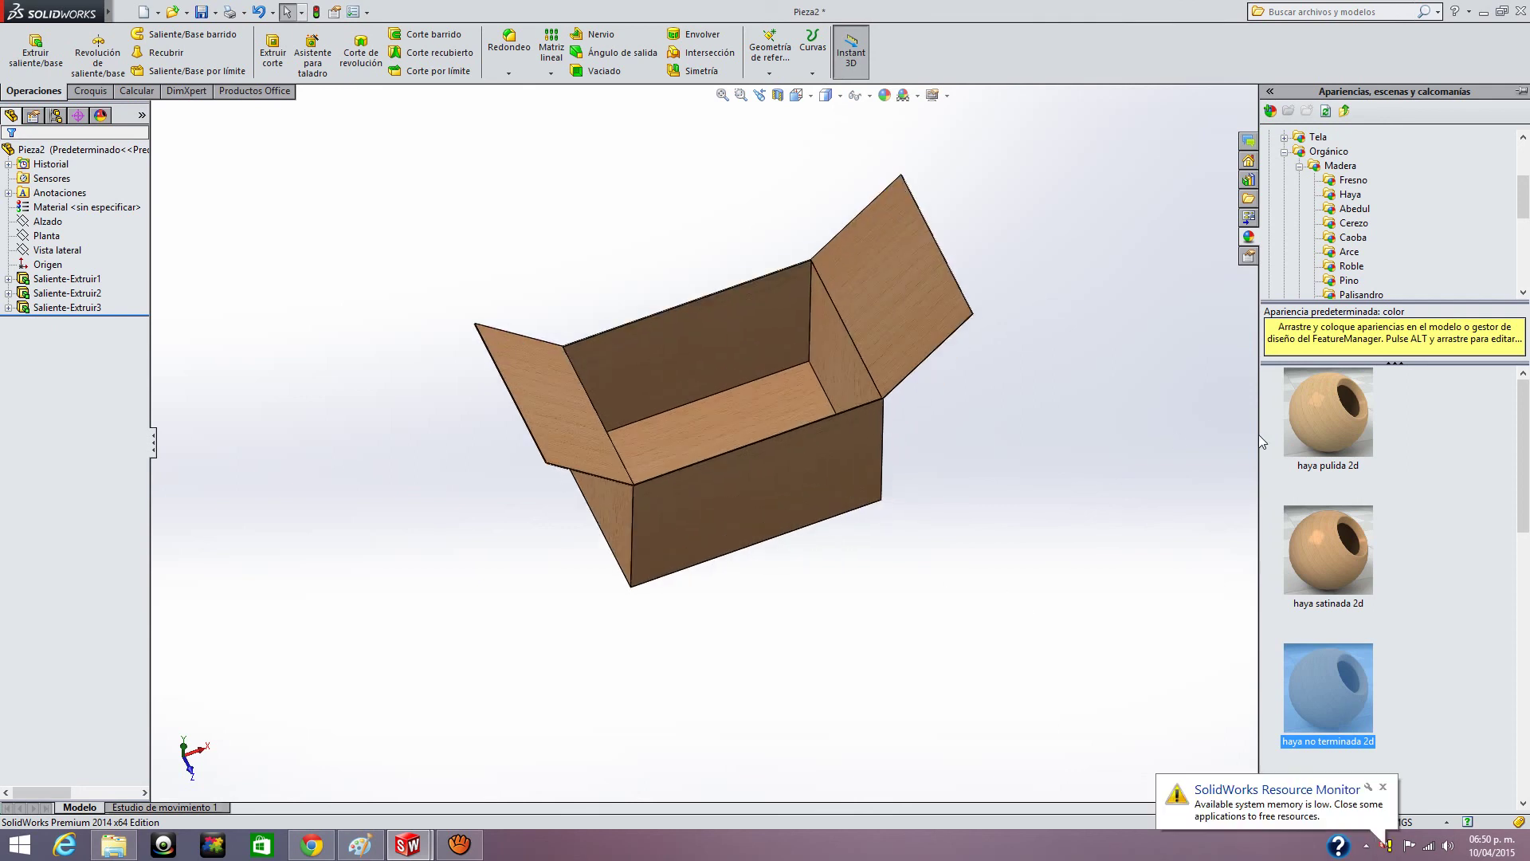
left_click(958, 467)
middle_click_drag(958, 466, 909, 446)
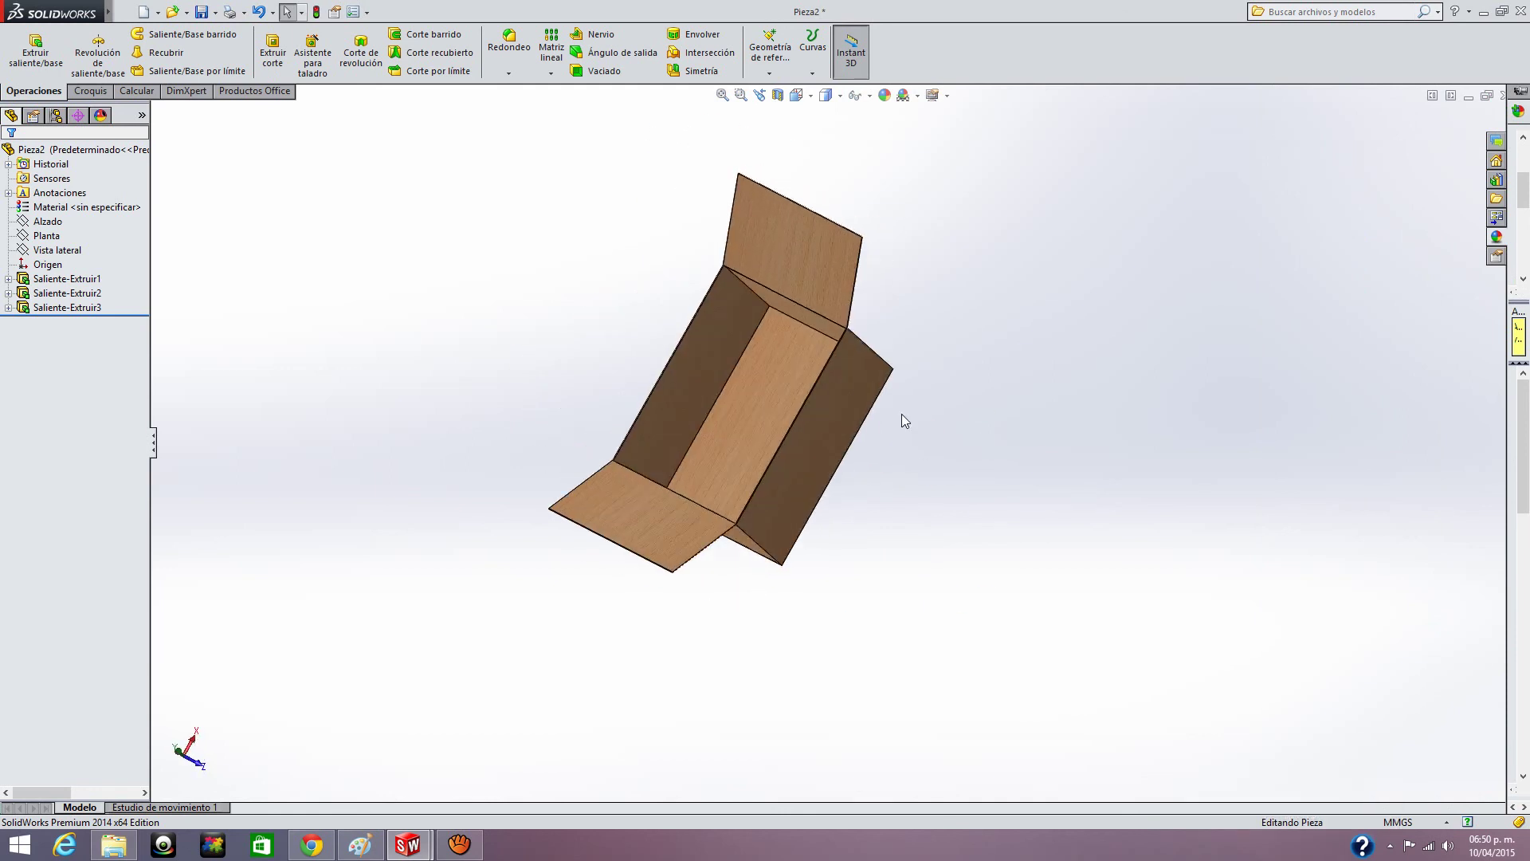
middle_click_drag(911, 413, 922, 473)
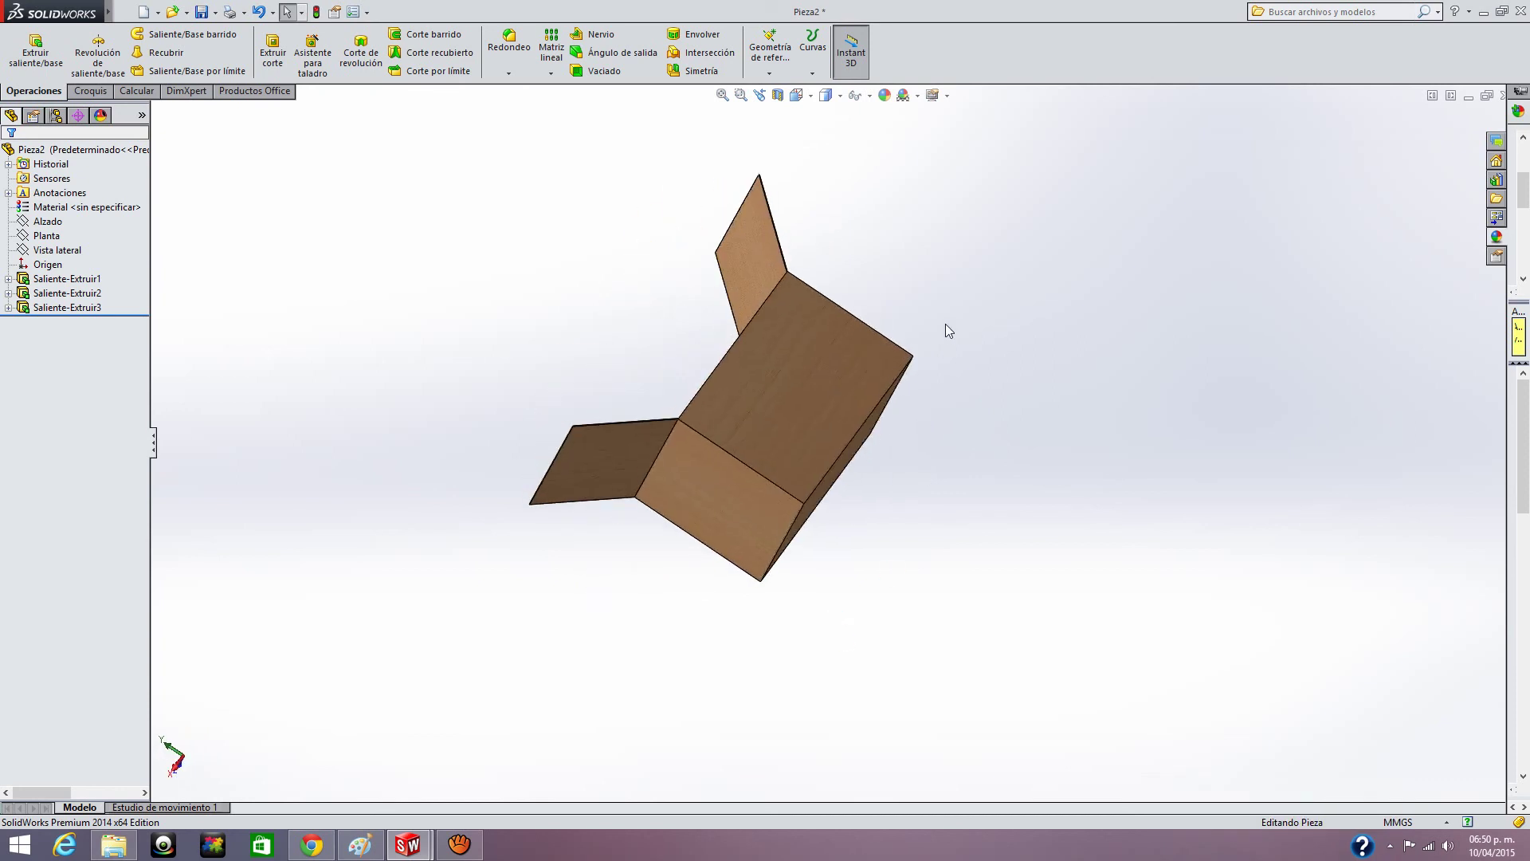
middle_click_drag(984, 369, 1033, 449)
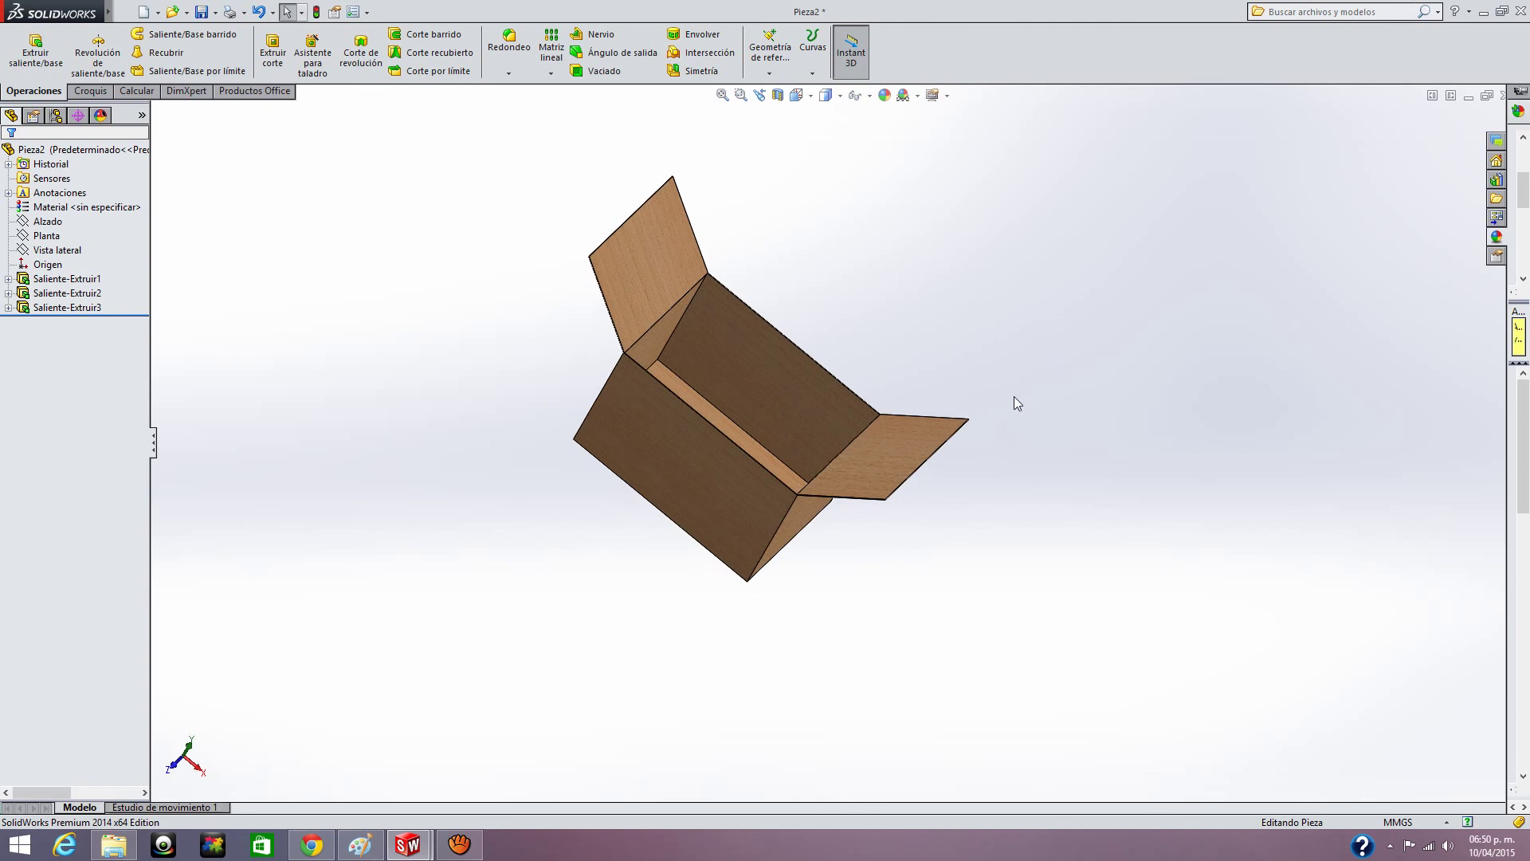